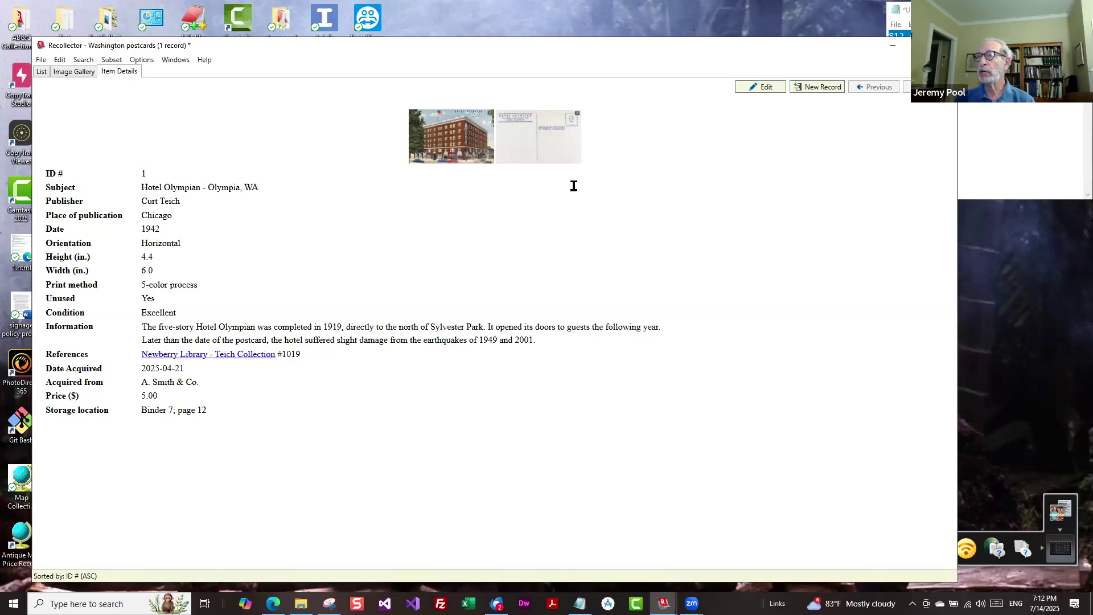
pyautogui.click(453, 136)
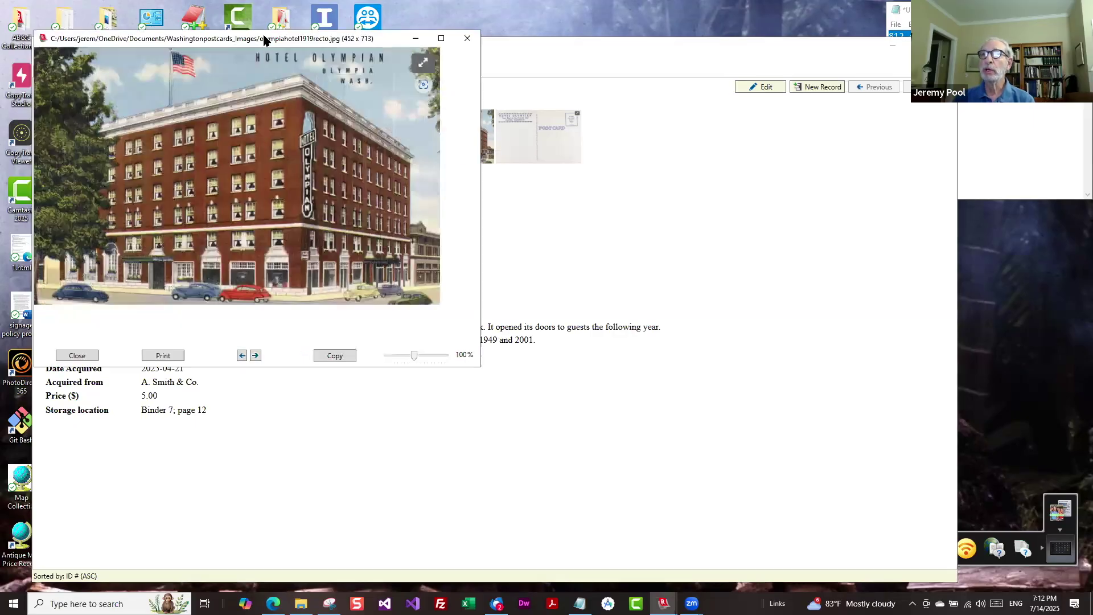
pyautogui.moveTo(263, 40); pyautogui.dragTo(357, 127)
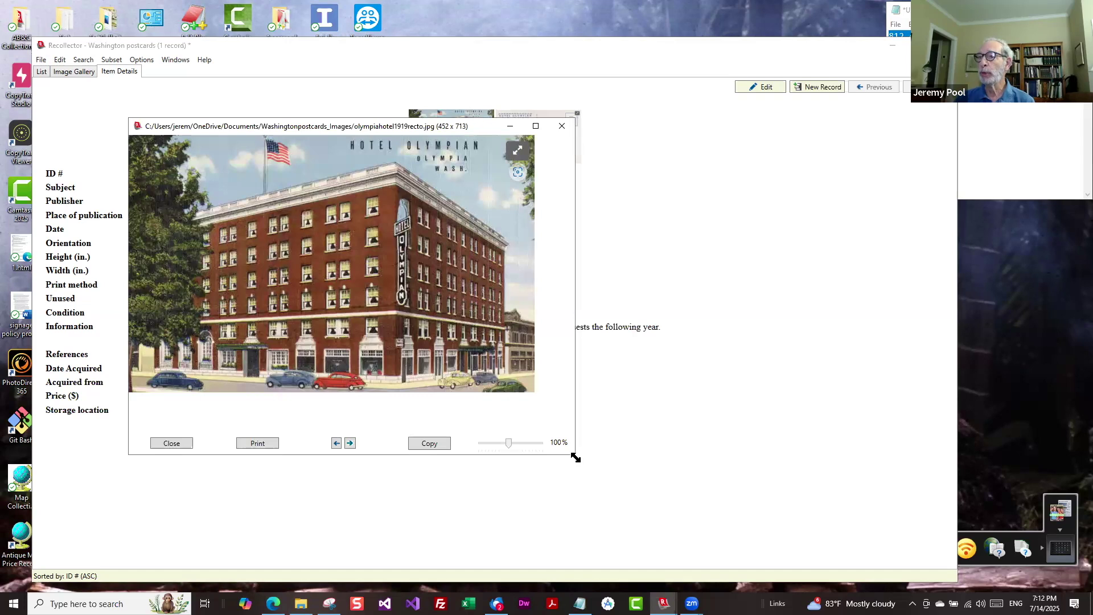
pyautogui.moveTo(575, 457); pyautogui.dragTo(846, 558)
pyautogui.moveTo(783, 547); pyautogui.dragTo(797, 552)
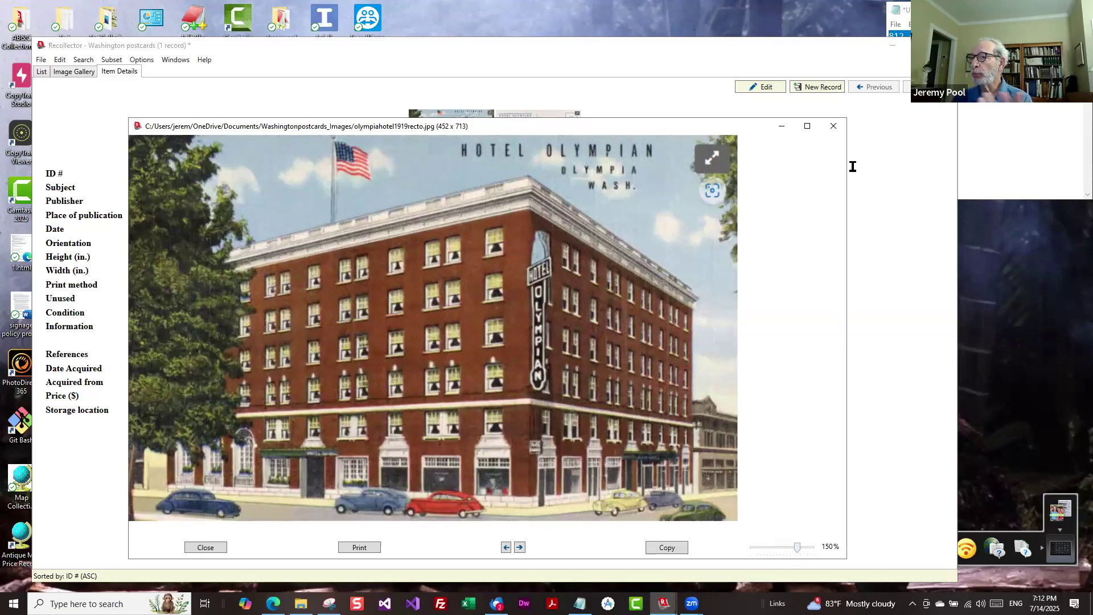
pyautogui.click(830, 127)
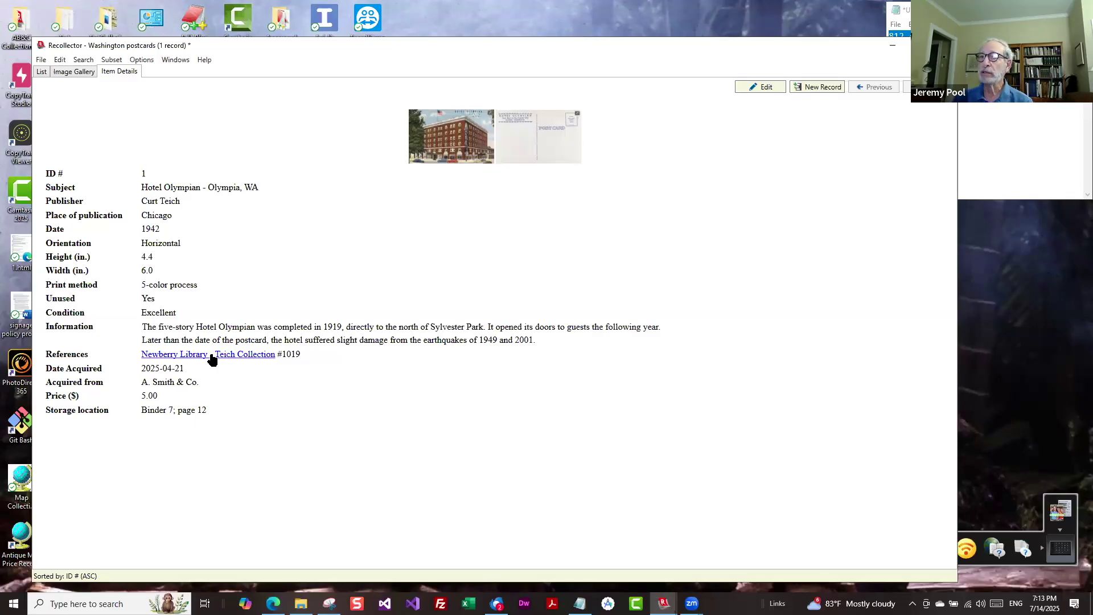
pyautogui.click(212, 358)
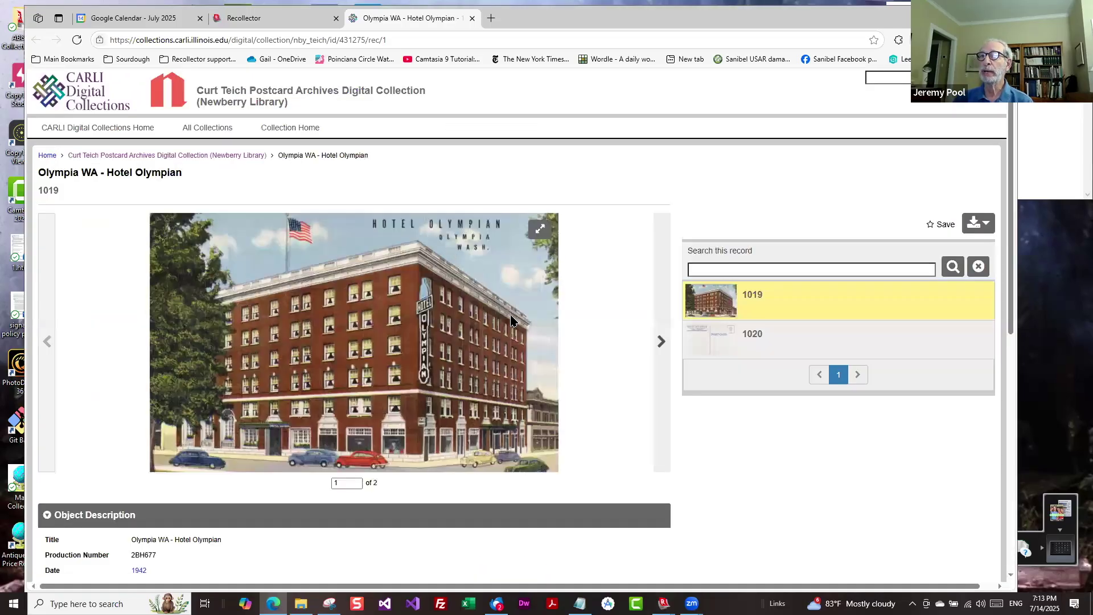
pyautogui.scroll(-7, 398, 339)
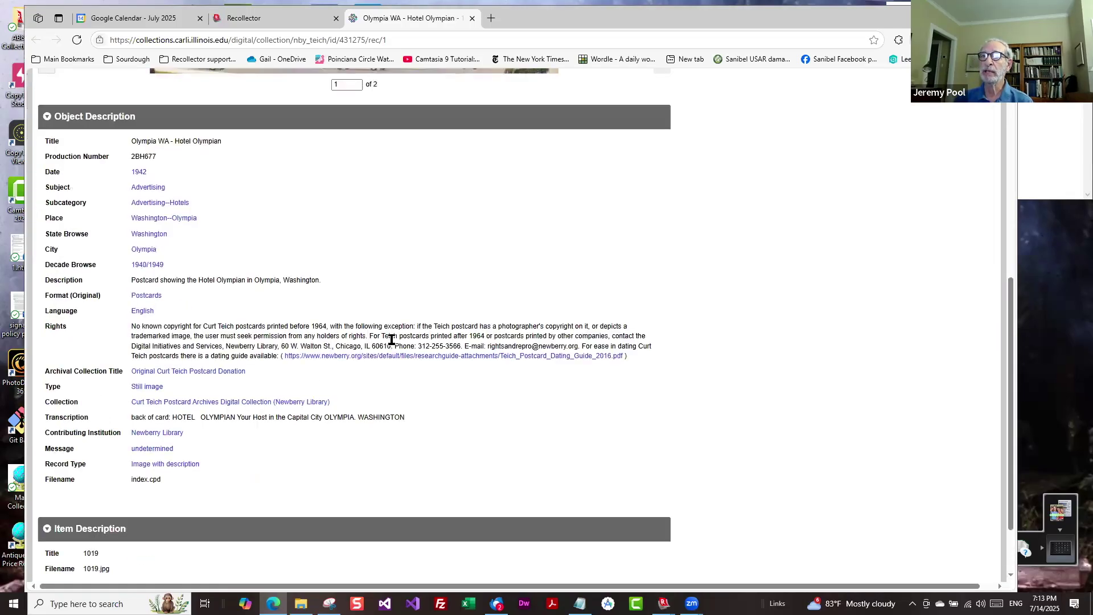
pyautogui.scroll(7, 394, 346)
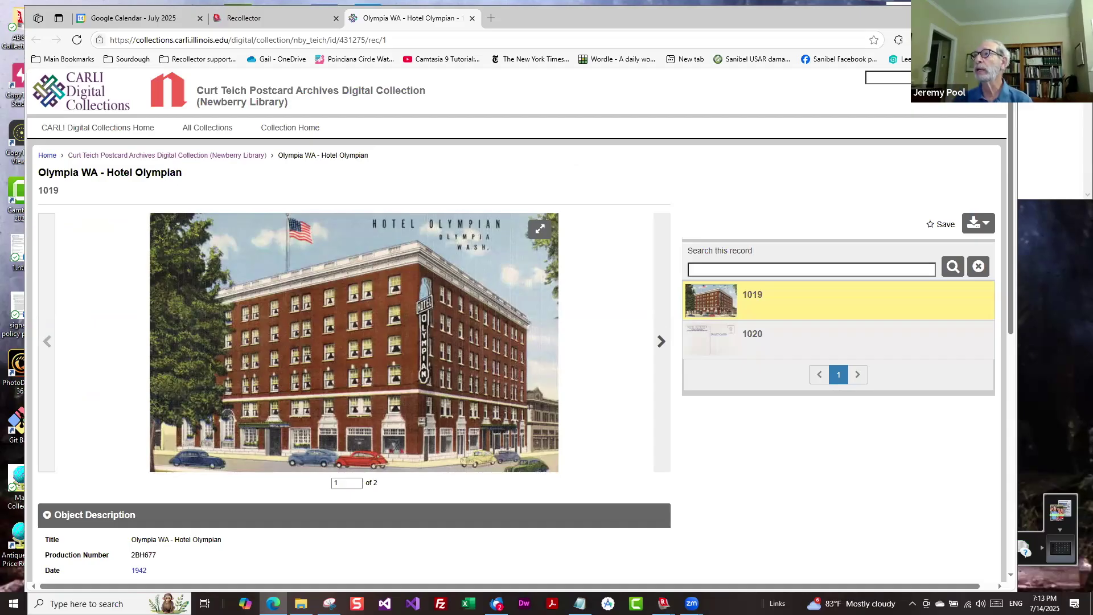
pyautogui.hotkey('alt', 'Tab')
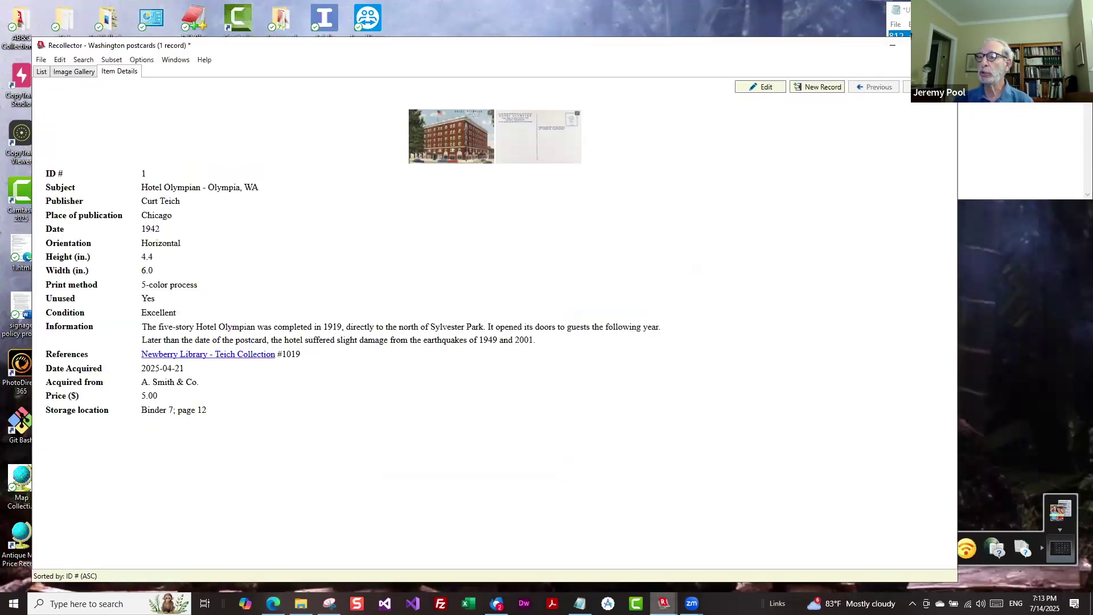
# Bring the Greenland Maps window forward, showing the Laurent 1770 record, ID 26.
pyautogui.moveTo(663, 602)
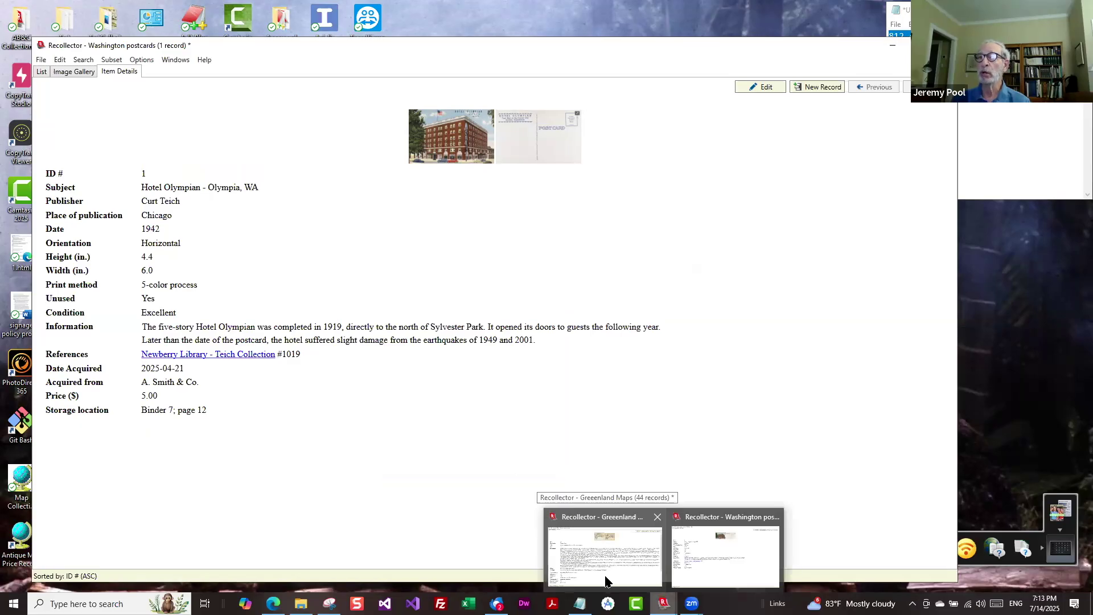
pyautogui.click(606, 581)
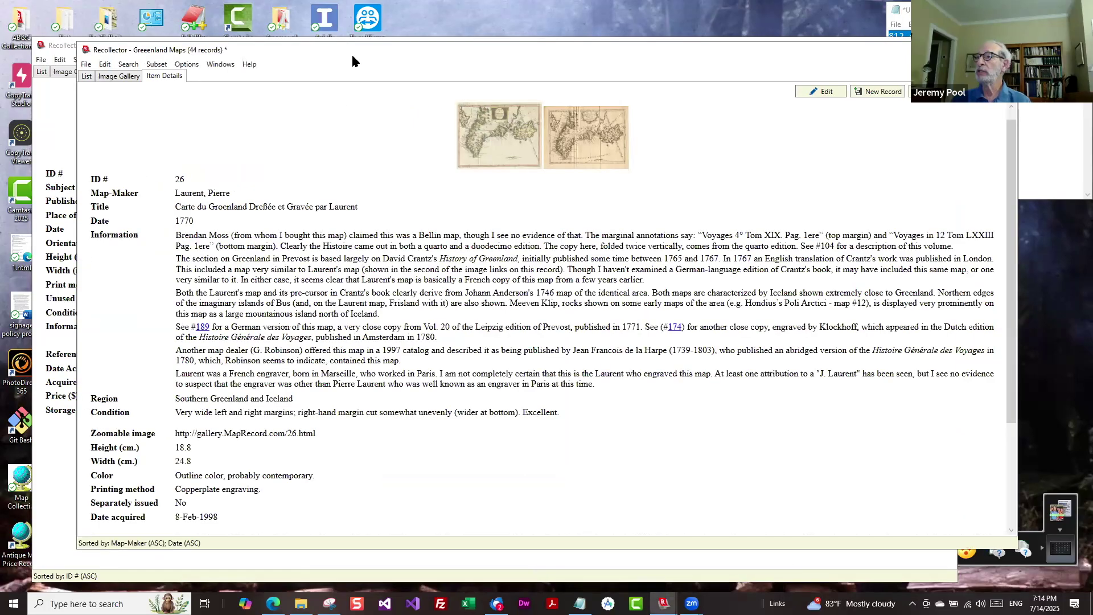
# Shift the Greenland Maps window left and show its 44 records as a List.
pyautogui.moveTo(352, 56); pyautogui.dragTo(294, 49)
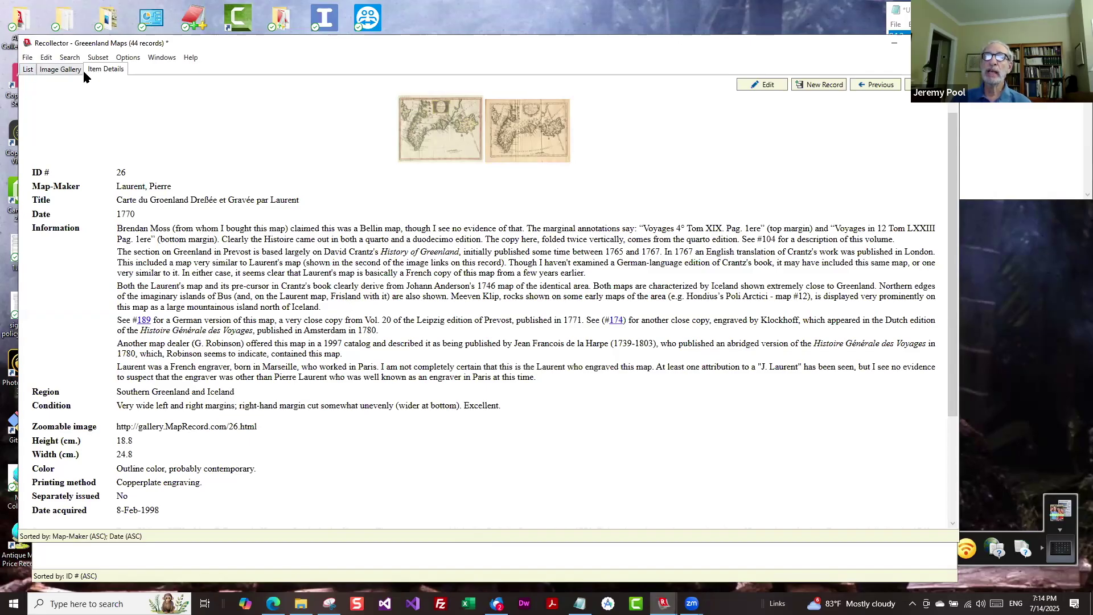
pyautogui.click(28, 71)
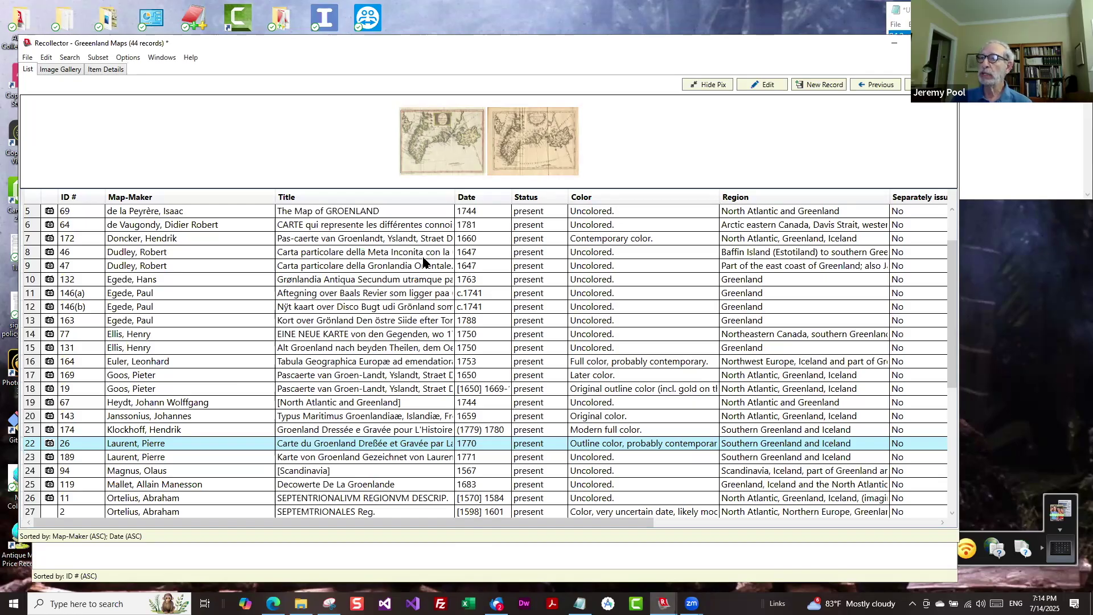
# Preview the maps for records 46, 47, 146(a), 146(b) and 132, then switch to Image Gallery.
pyautogui.scroll(-6, 417, 259)
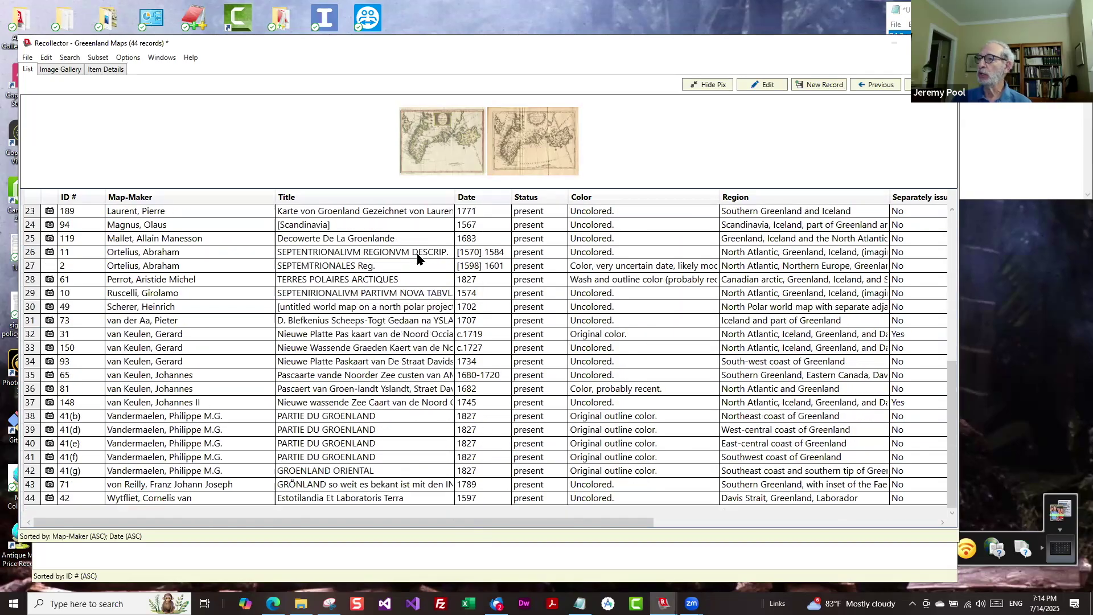
pyautogui.scroll(7, 417, 259)
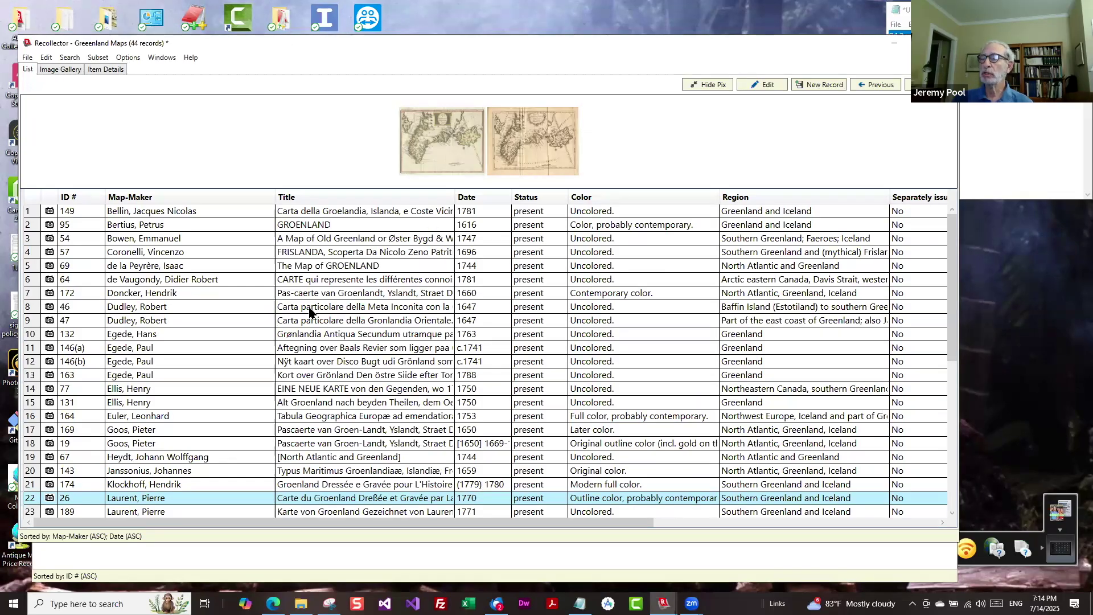
pyautogui.click(310, 307)
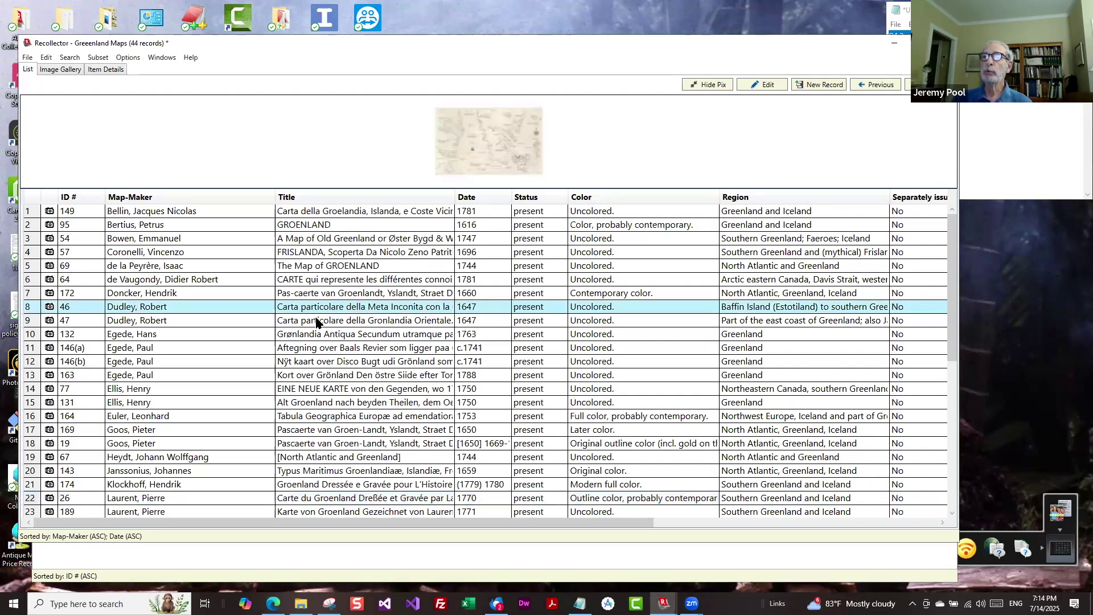
pyautogui.click(319, 322)
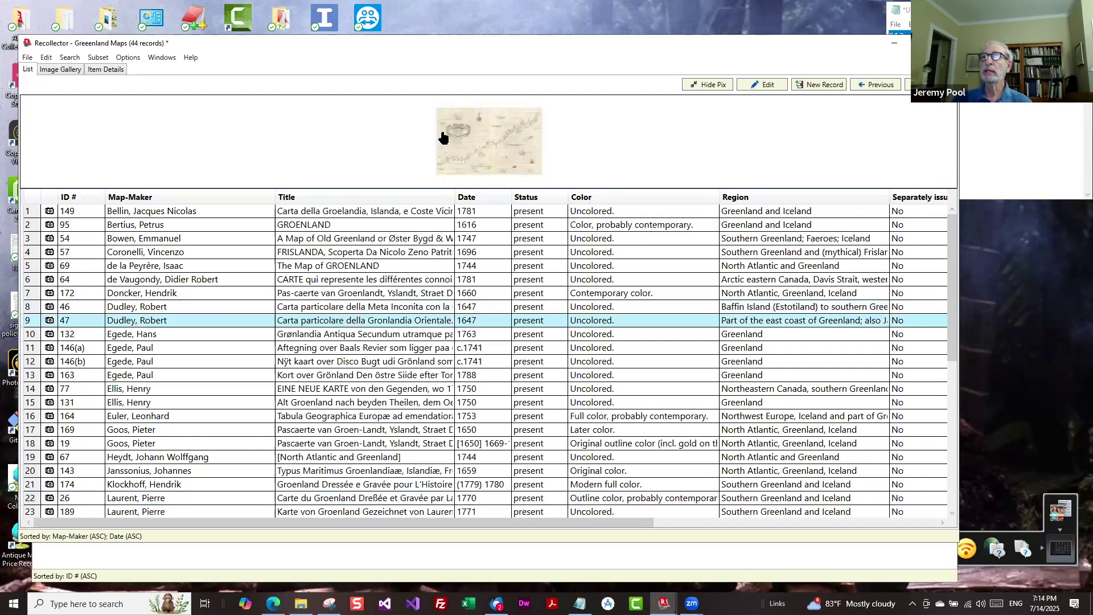
pyautogui.click(380, 348)
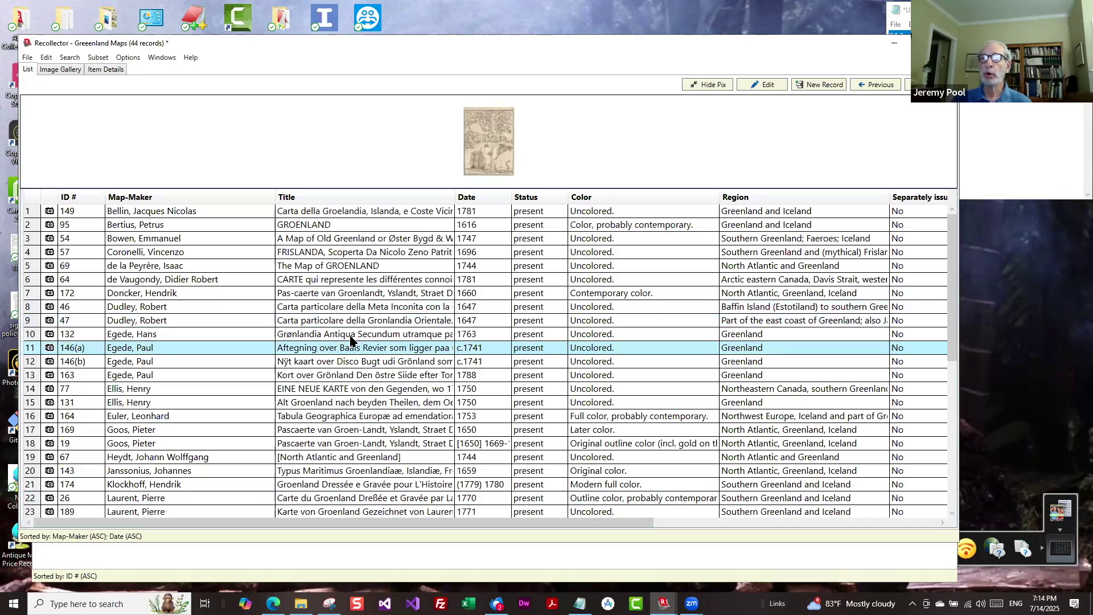
pyautogui.click(243, 362)
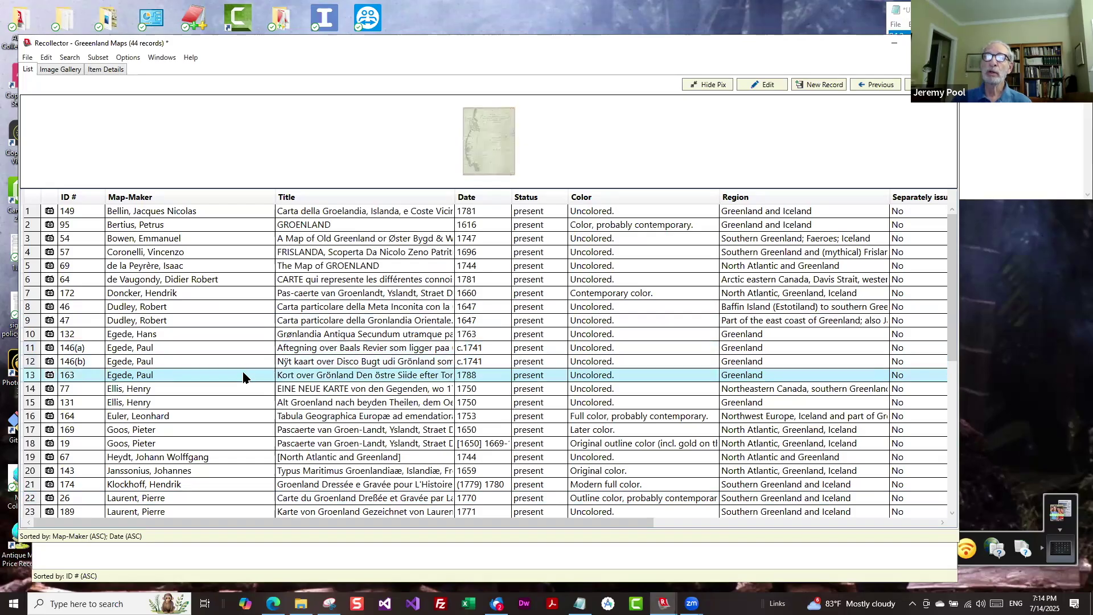
pyautogui.click(236, 334)
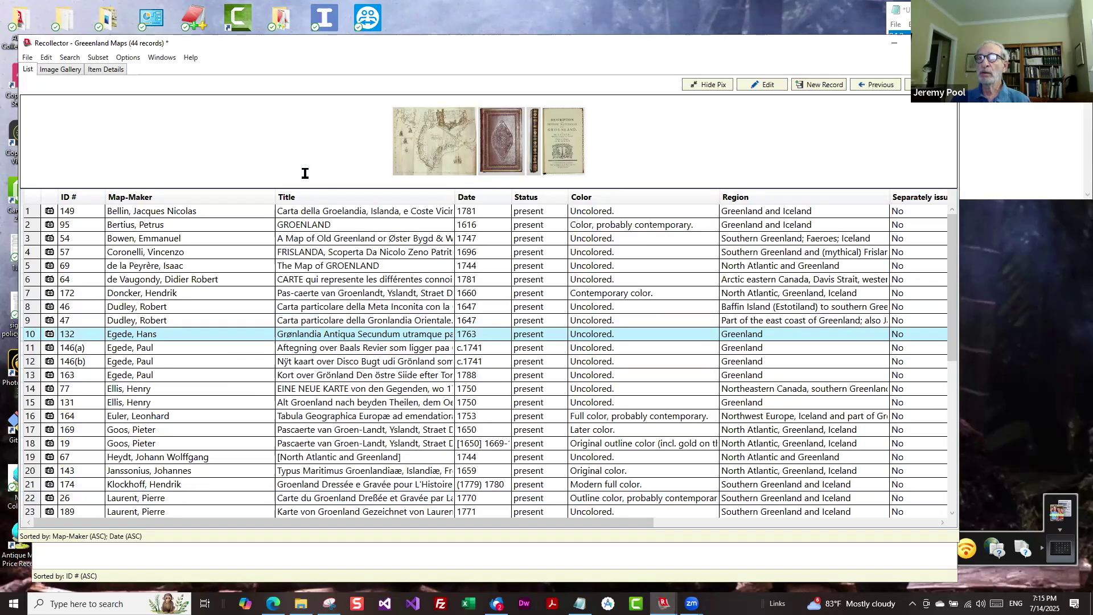
pyautogui.click(67, 71)
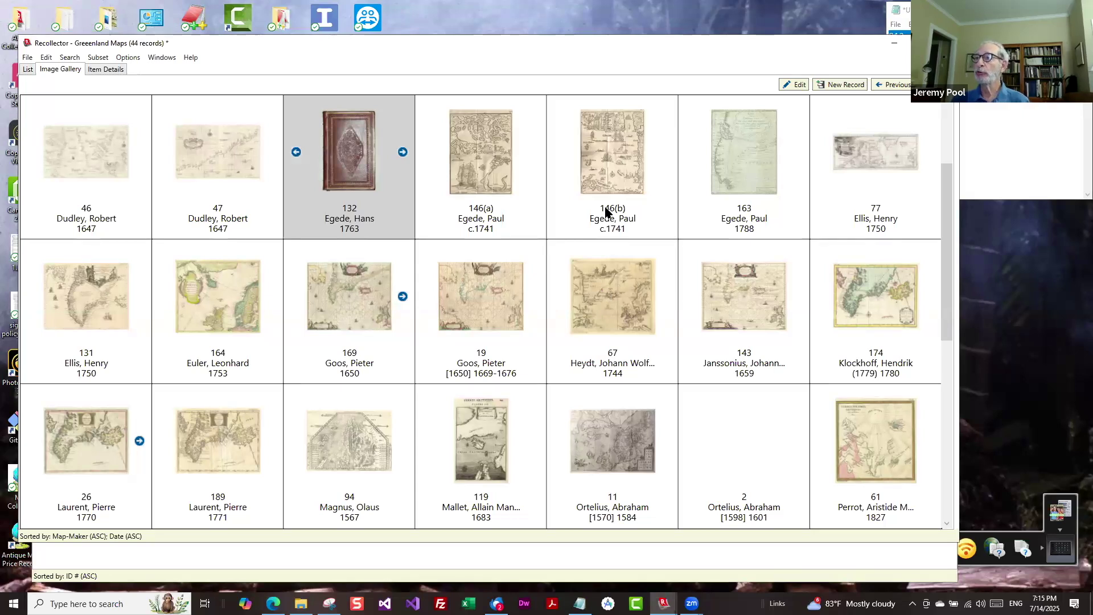
# Open Item Details for record 49, Scherer's 1702 north polar world map, from the gallery.
pyautogui.scroll(-2, 612, 205)
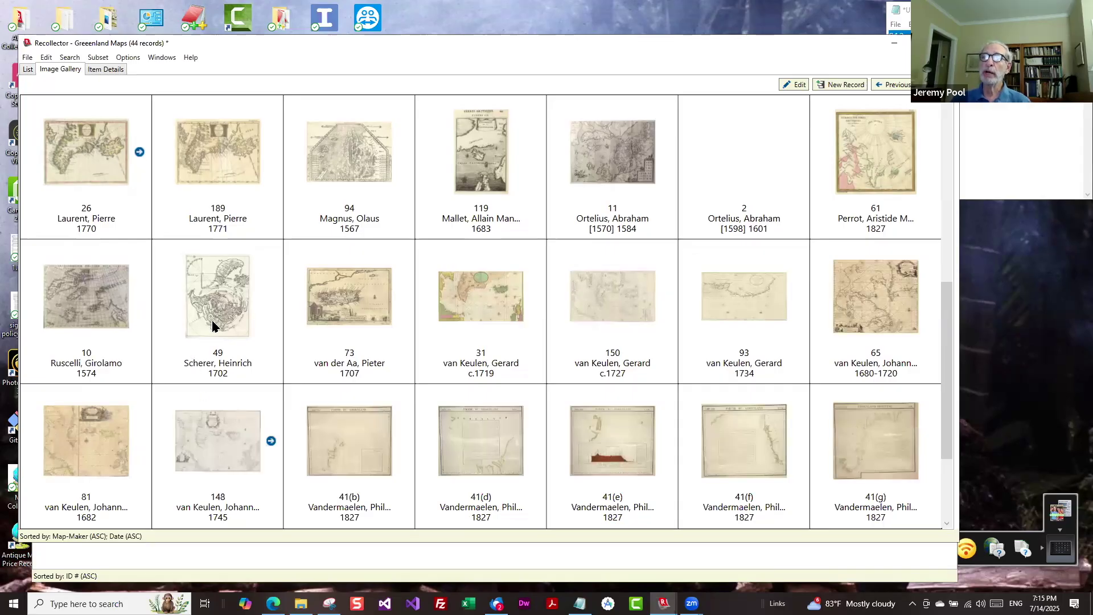
pyautogui.click(214, 295)
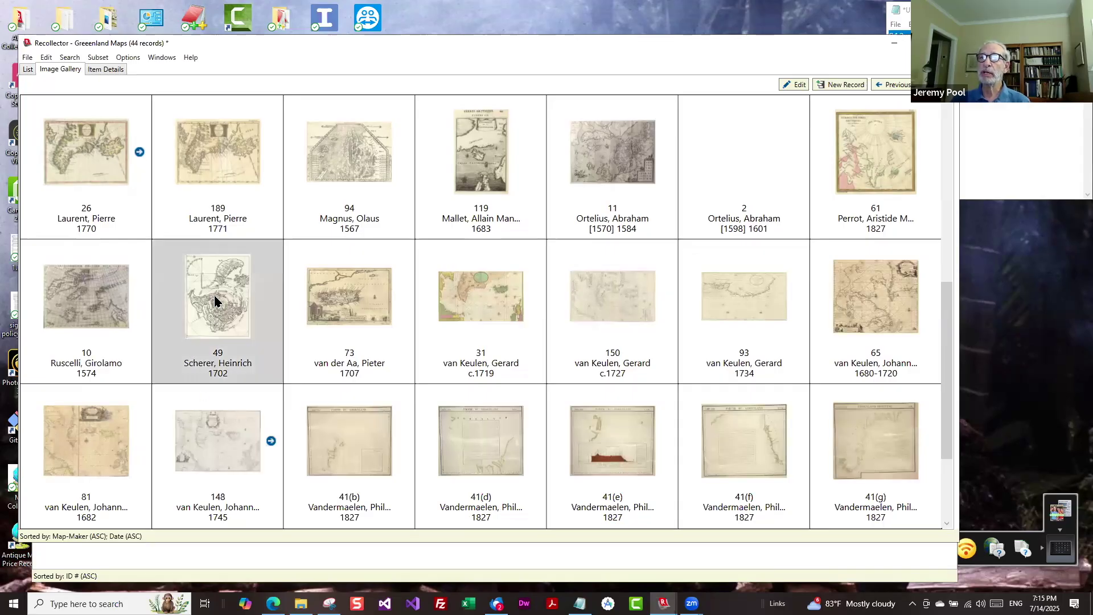
pyautogui.doubleClick(214, 295)
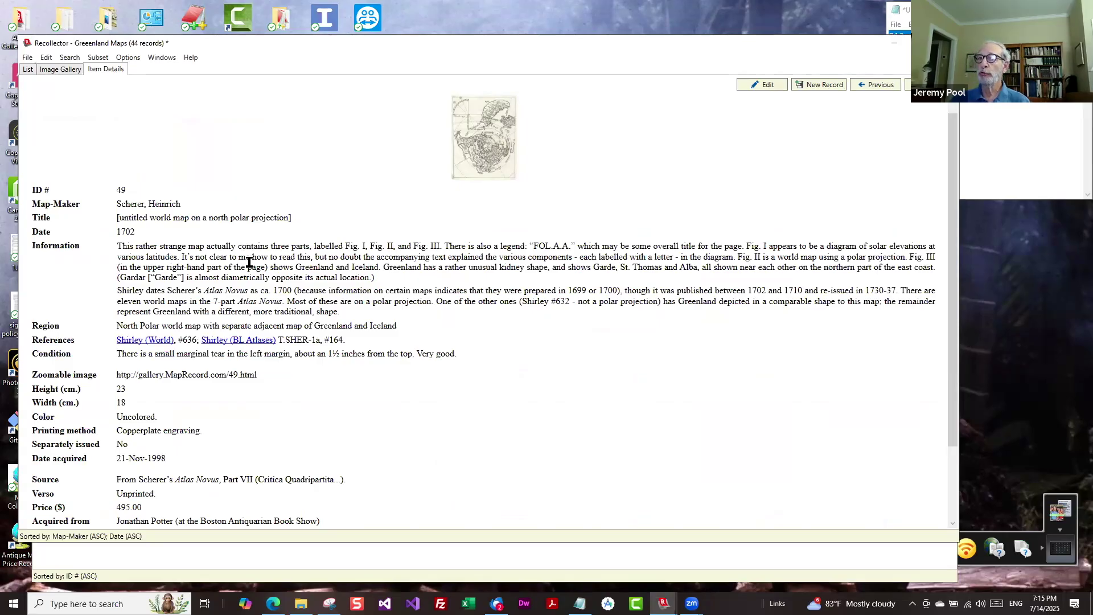
pyautogui.scroll(-3, 323, 265)
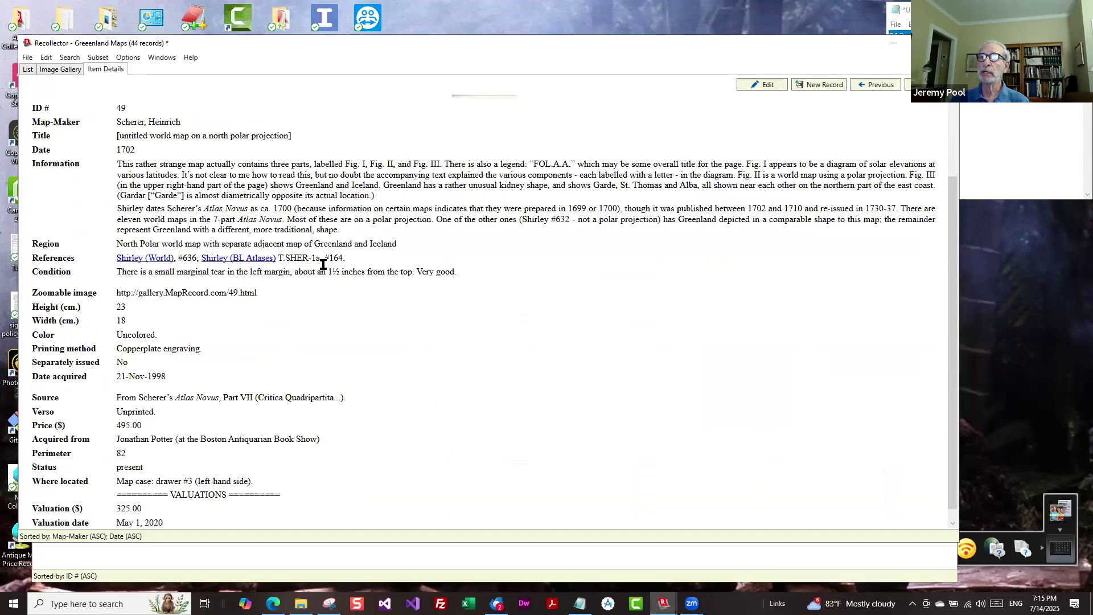
pyautogui.scroll(3, 326, 265)
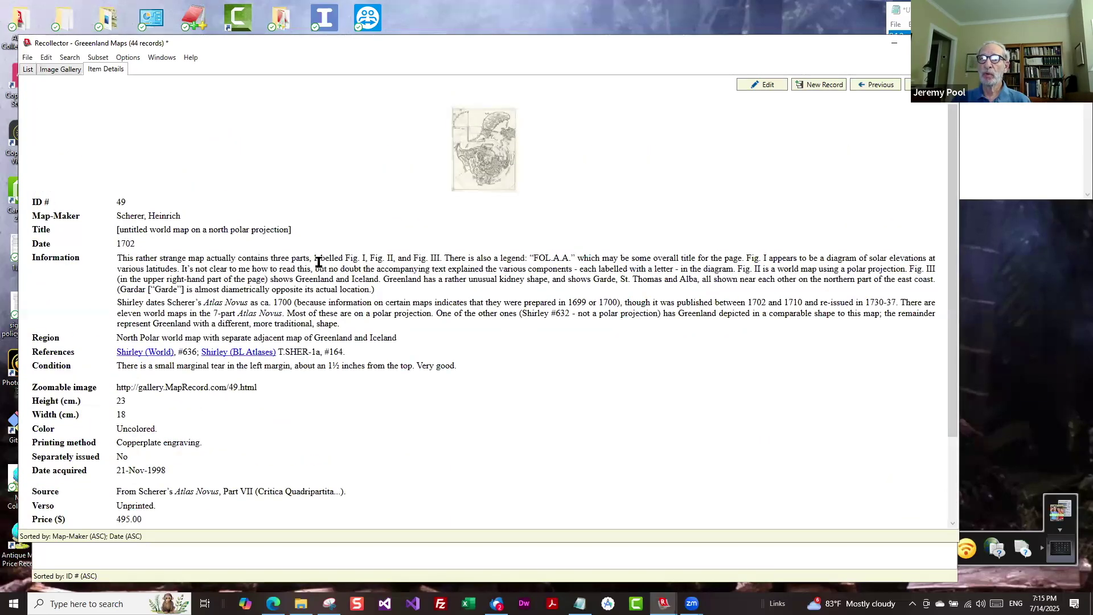
pyautogui.scroll(-1, 247, 296)
pyautogui.scroll(-2, 247, 296)
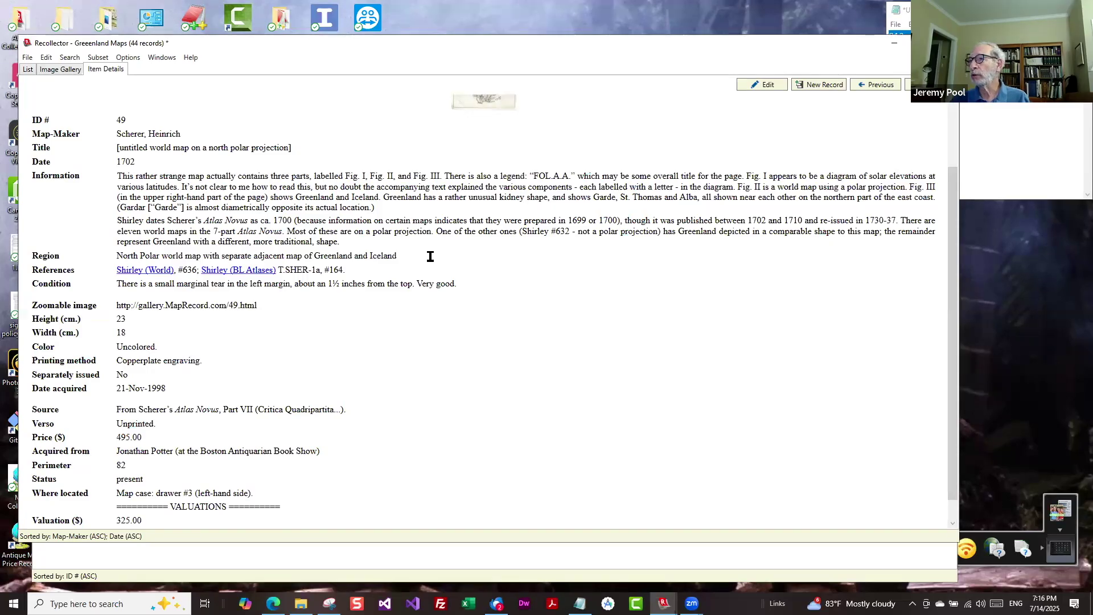
pyautogui.scroll(3, 430, 257)
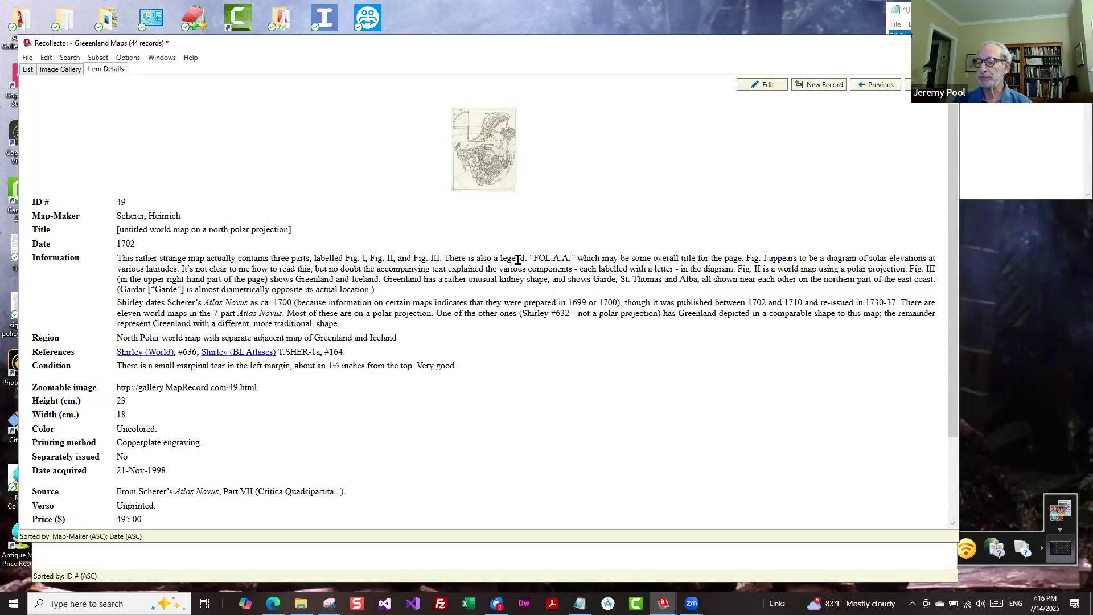
# Return to the List view and sort the map records by Date.
pyautogui.click(27, 69)
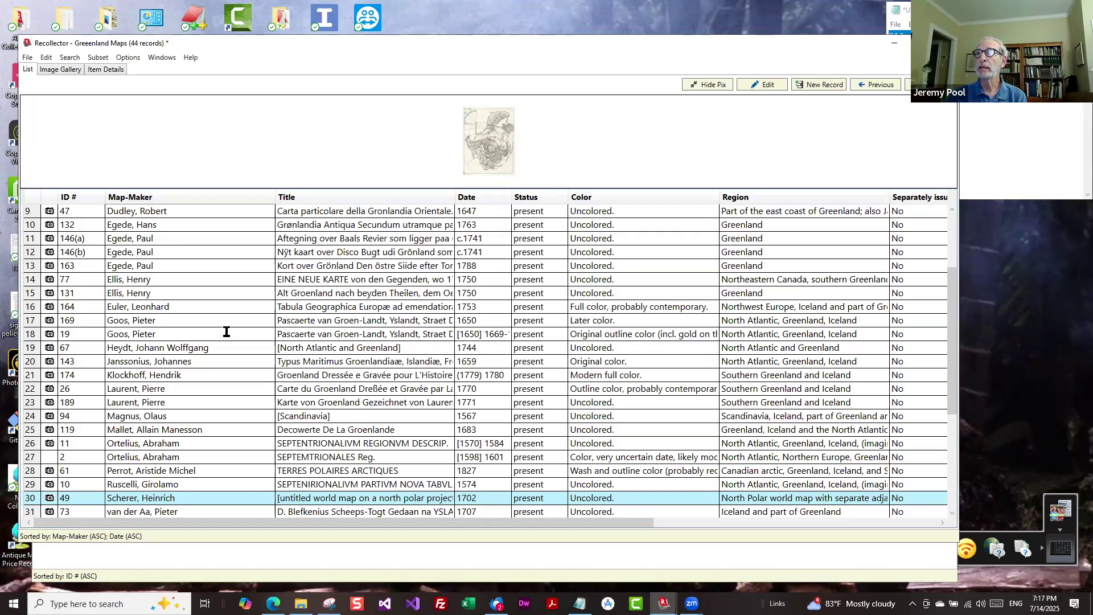
pyautogui.click(470, 198)
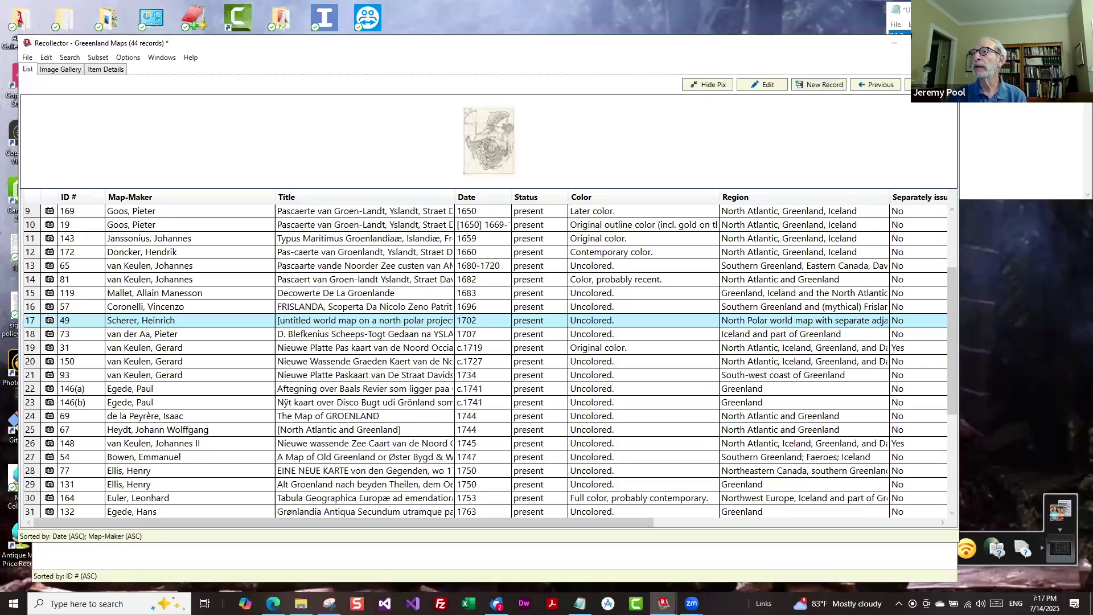
pyautogui.moveTo(957, 285); pyautogui.dragTo(925, 181)
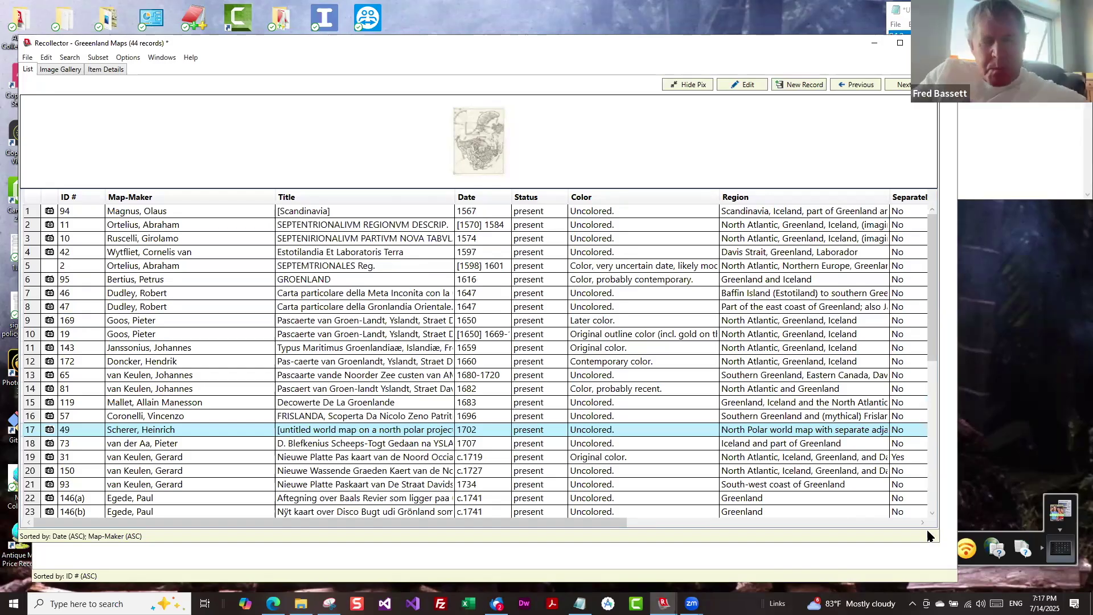
pyautogui.scroll(-7, 911, 501)
pyautogui.scroll(2, 936, 513)
pyautogui.scroll(5, 936, 513)
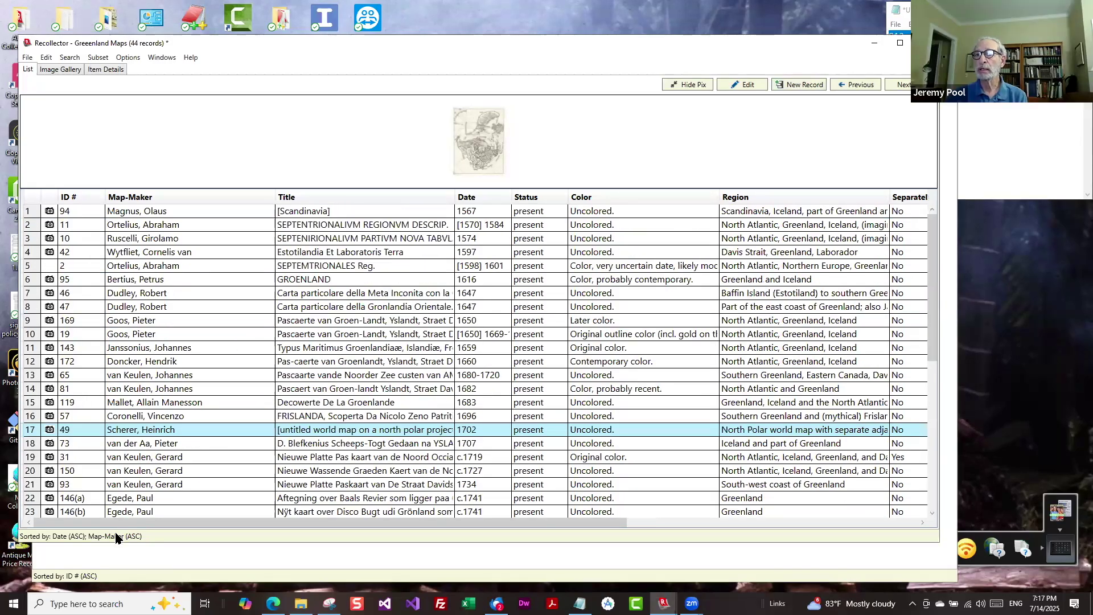
# Sort the list by Map-Maker and scroll through it from Dudley to Vandermaelen.
pyautogui.click(152, 197)
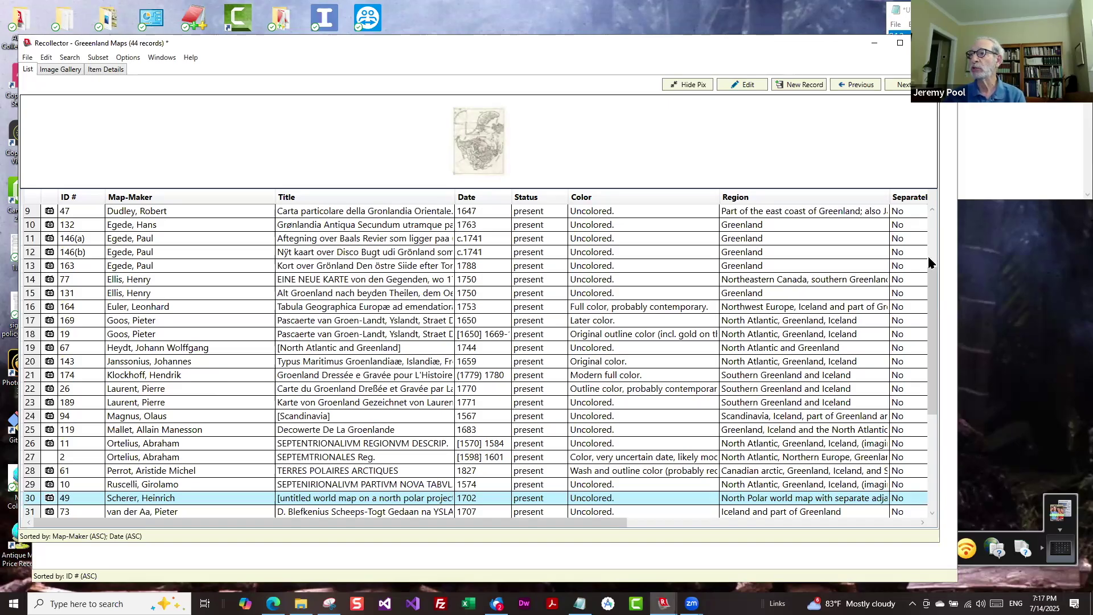
pyautogui.scroll(1, 929, 335)
pyautogui.scroll(-4, 929, 336)
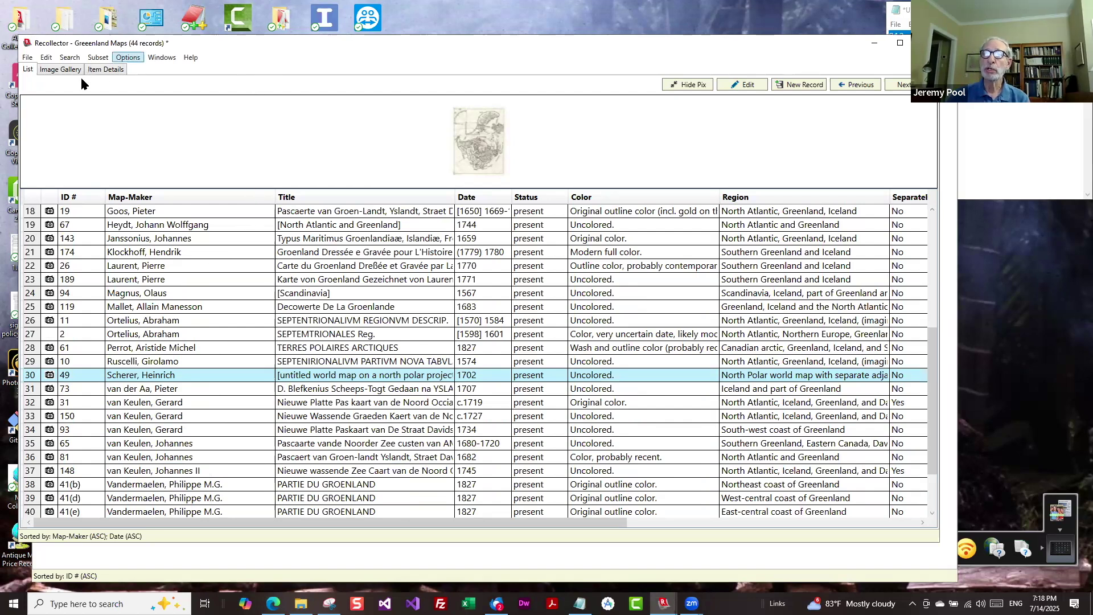
# Find Map-Maker 'Ortelius' as a temporary search subset, leaving the 1584 and 1601 maps.
pyautogui.click(71, 58)
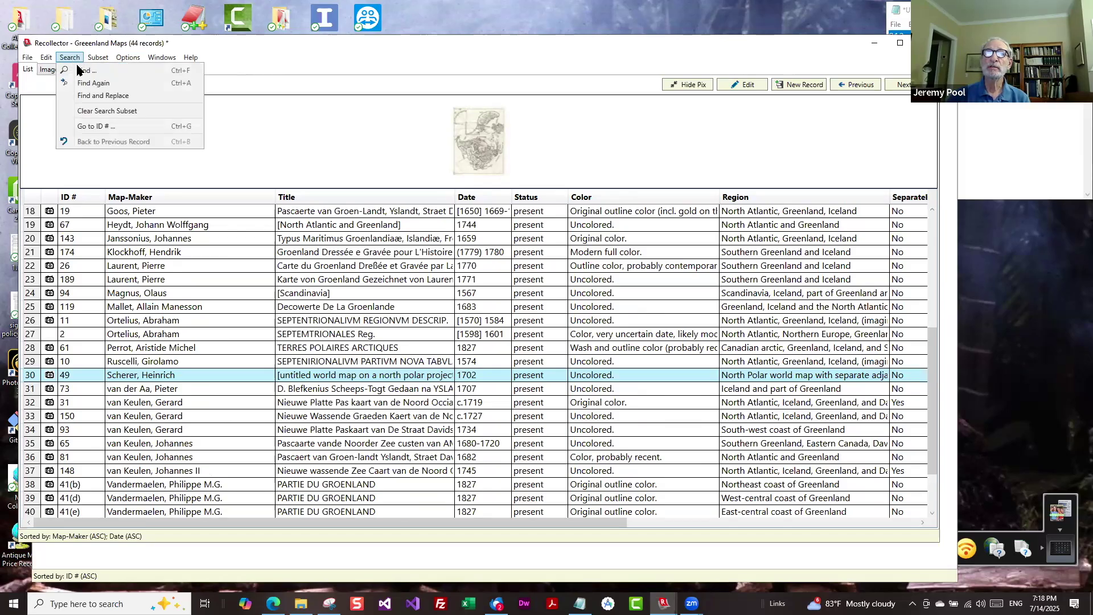
pyautogui.click(80, 70)
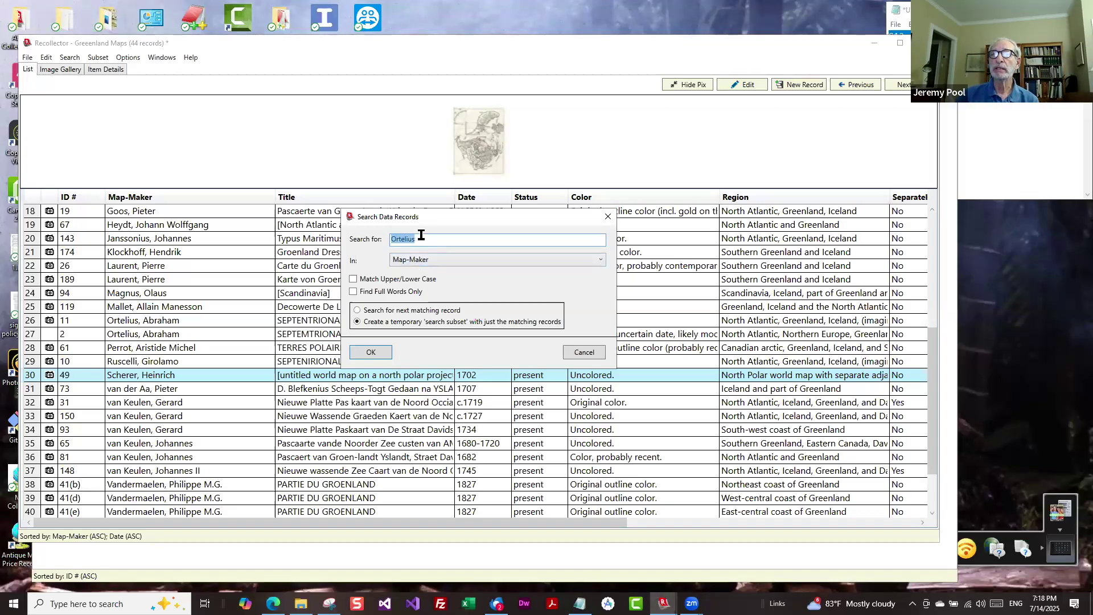
pyautogui.click(370, 353)
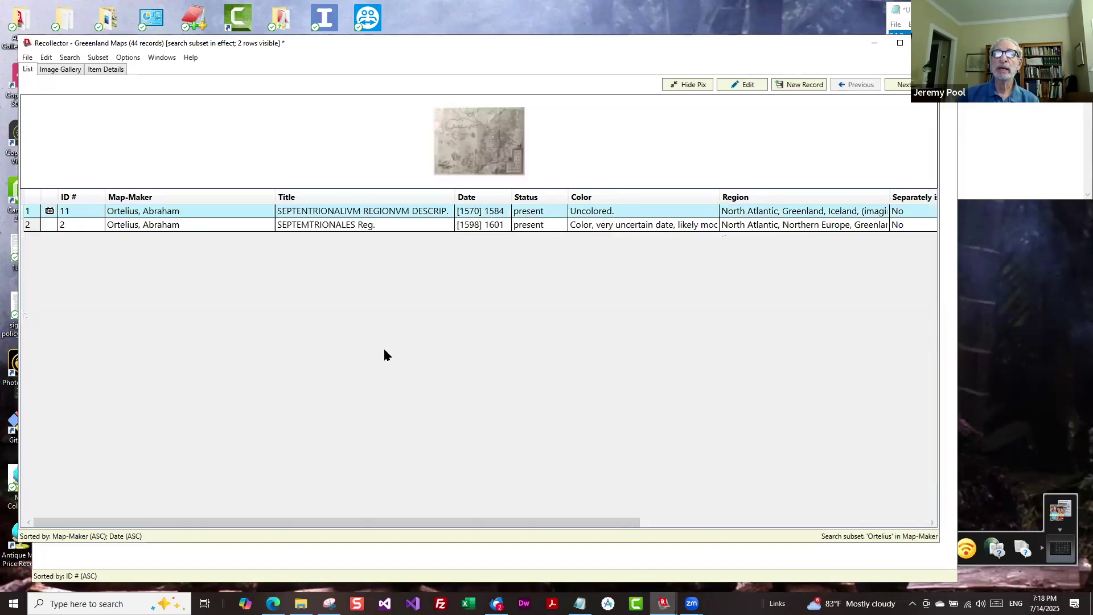
# Rerun the Ortelius search with 'Search for next matching record' instead of a subset.
pyautogui.click(71, 57)
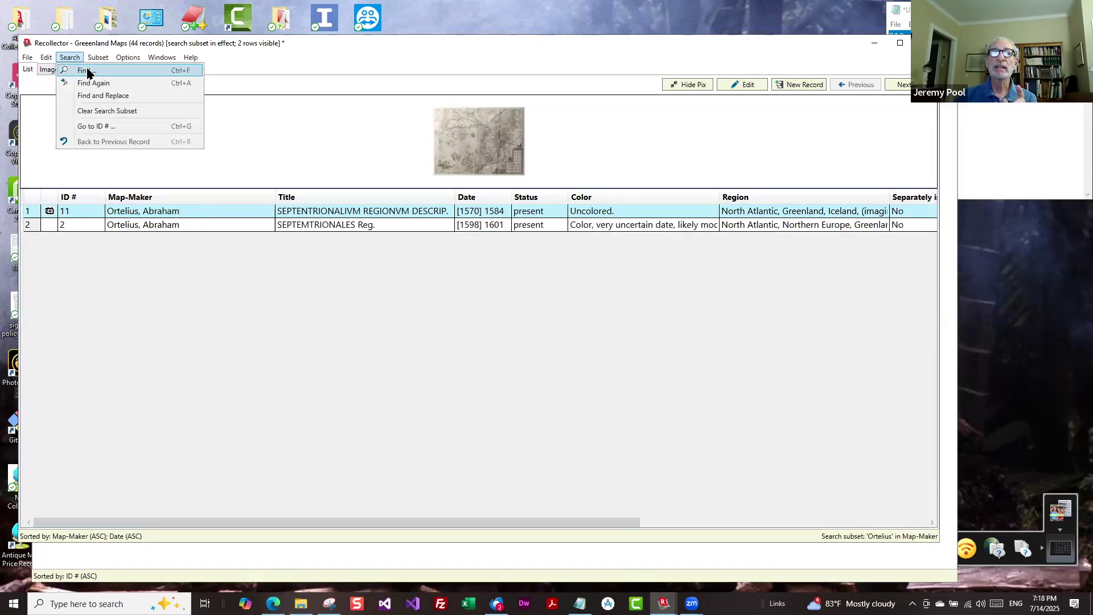
pyautogui.click(88, 72)
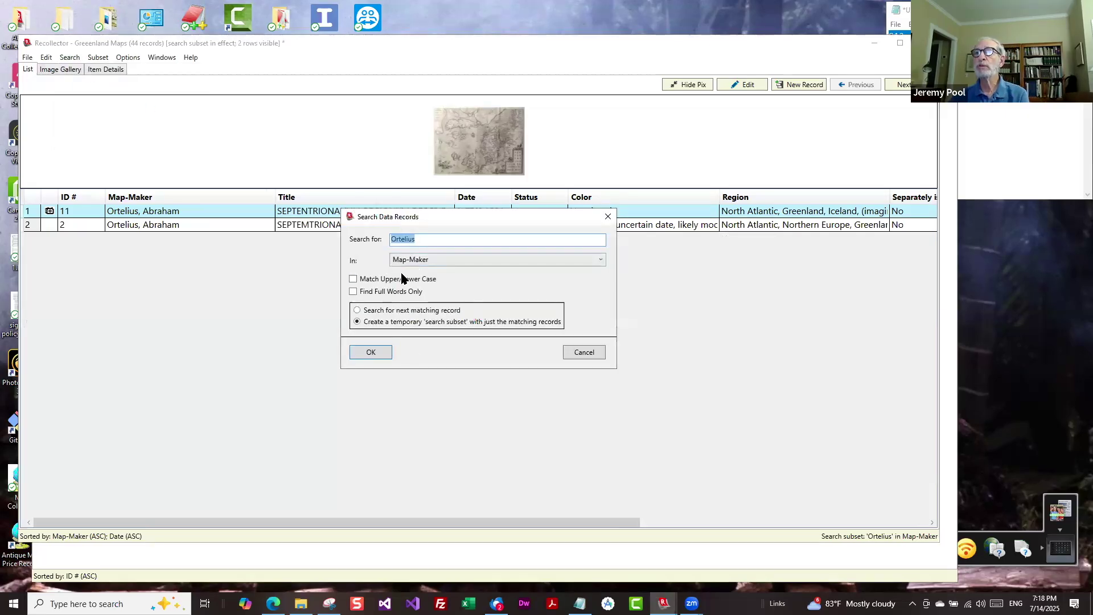
pyautogui.click(358, 310)
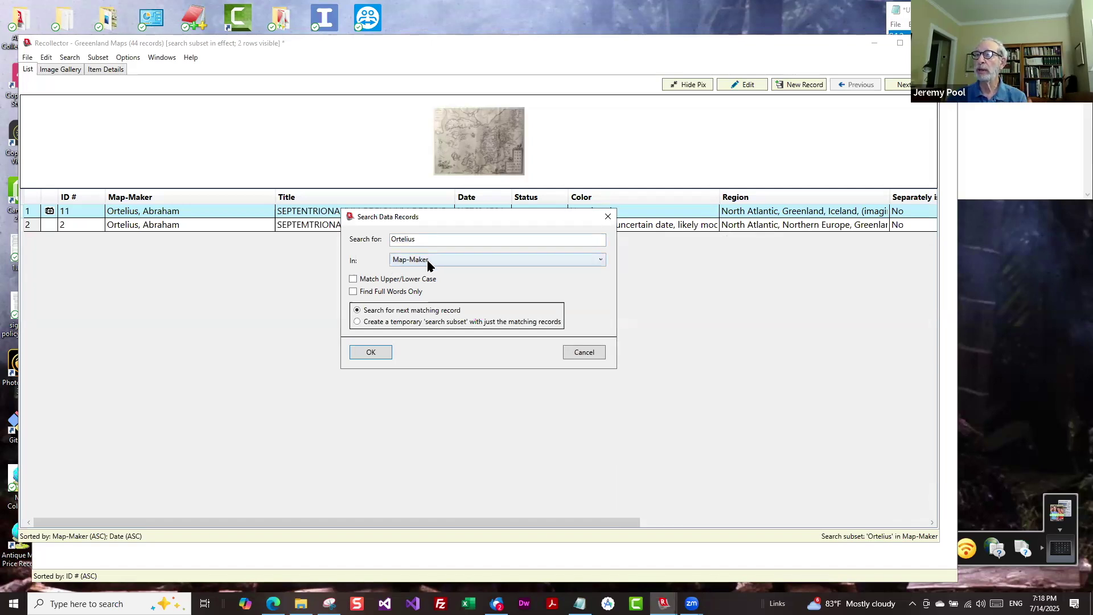
pyautogui.click(370, 352)
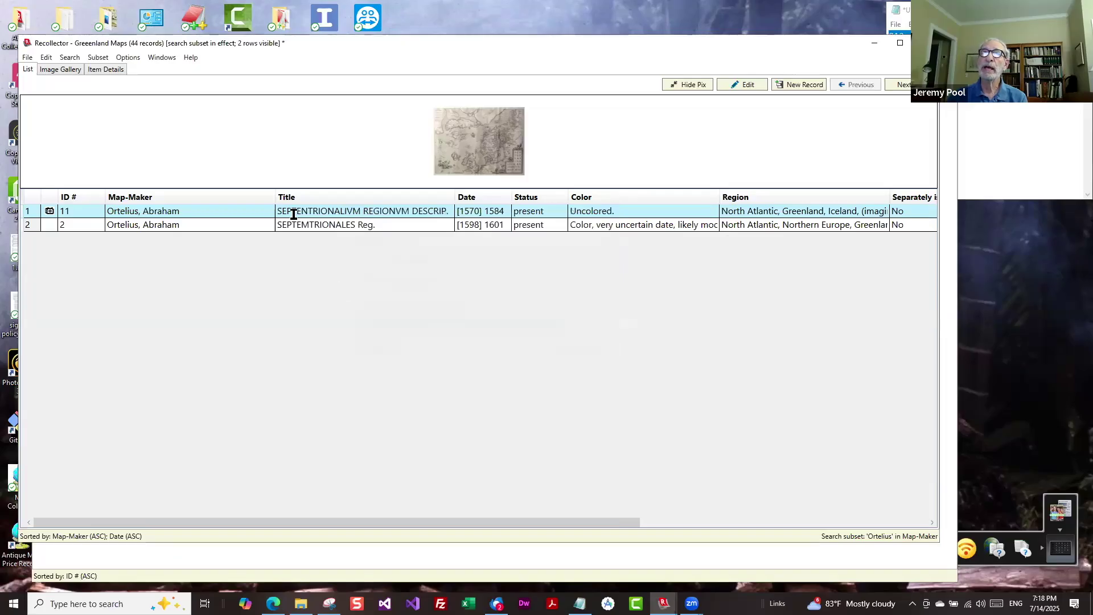
# Clear the search subset and locate Ortelius's 1584 and 1601 maps in the full 44-record list.
pyautogui.click(129, 59)
pyautogui.click(97, 110)
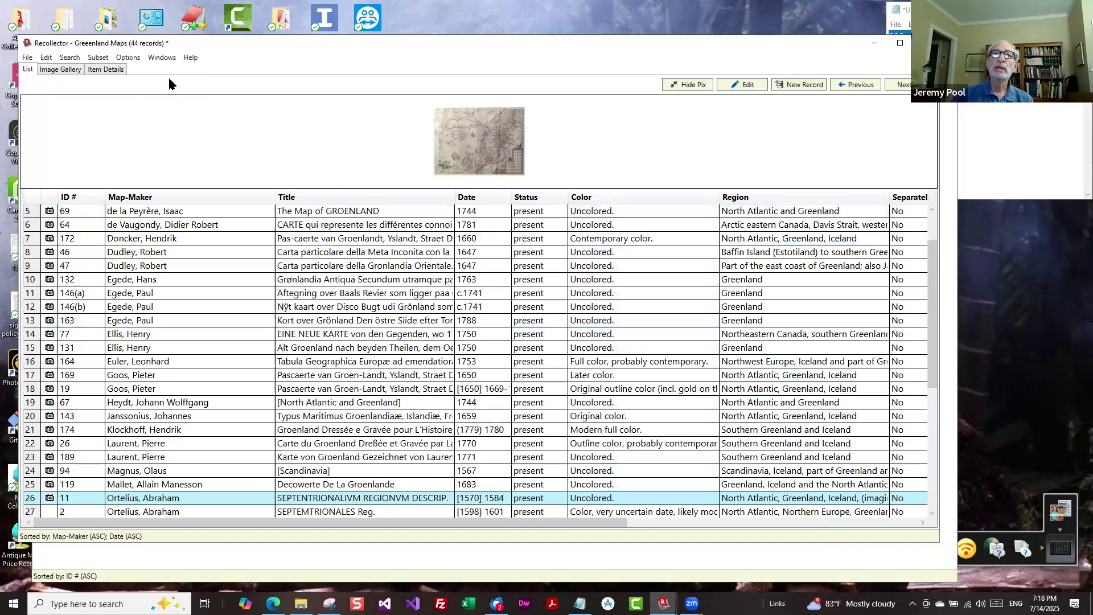
pyautogui.click(72, 59)
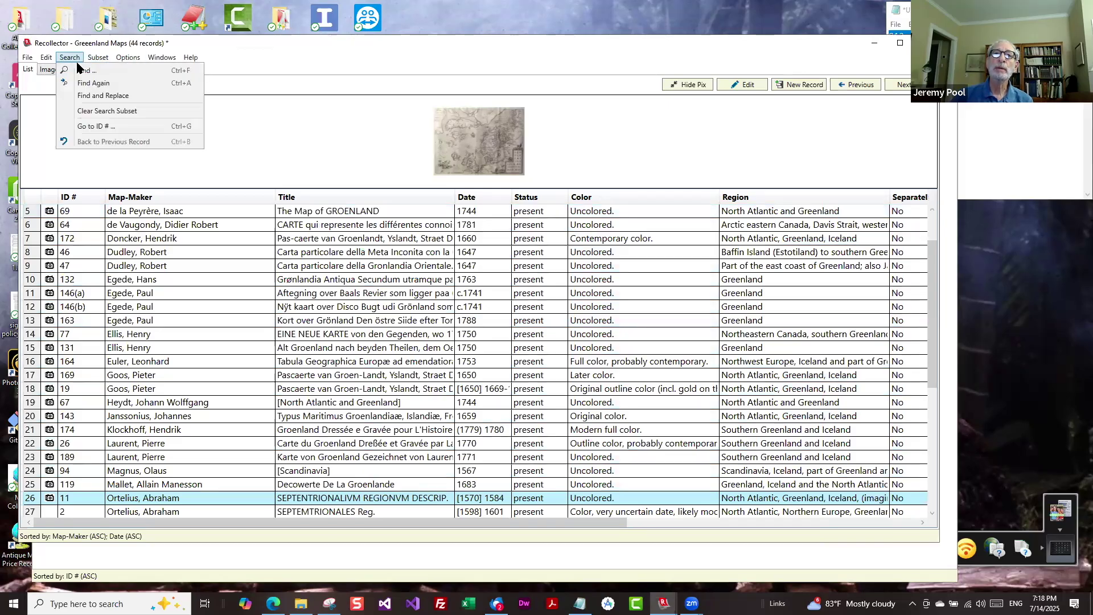
pyautogui.click(83, 71)
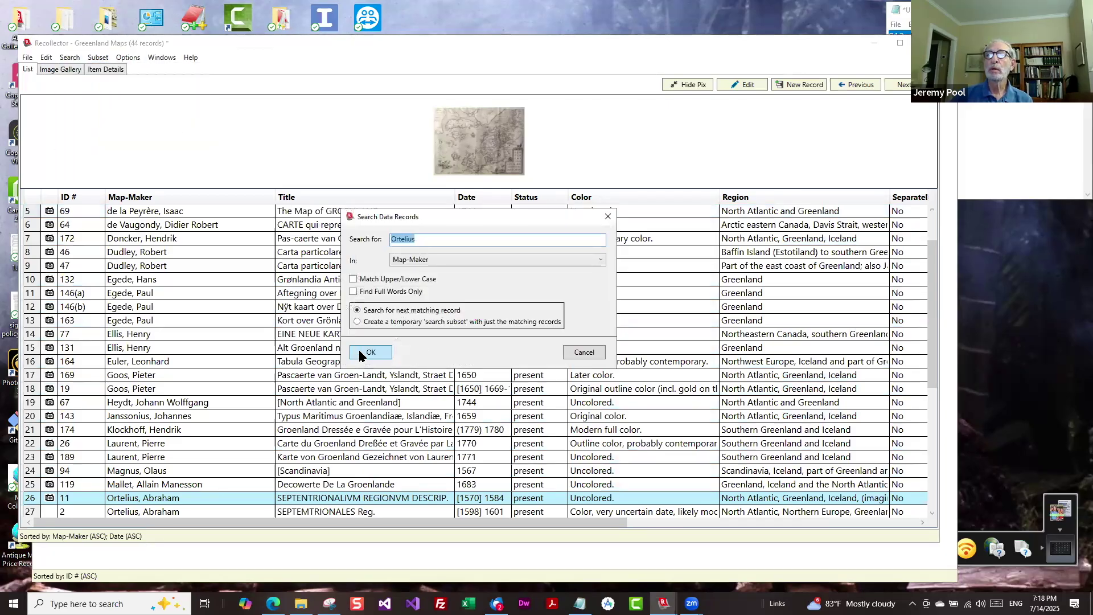
pyautogui.click(369, 352)
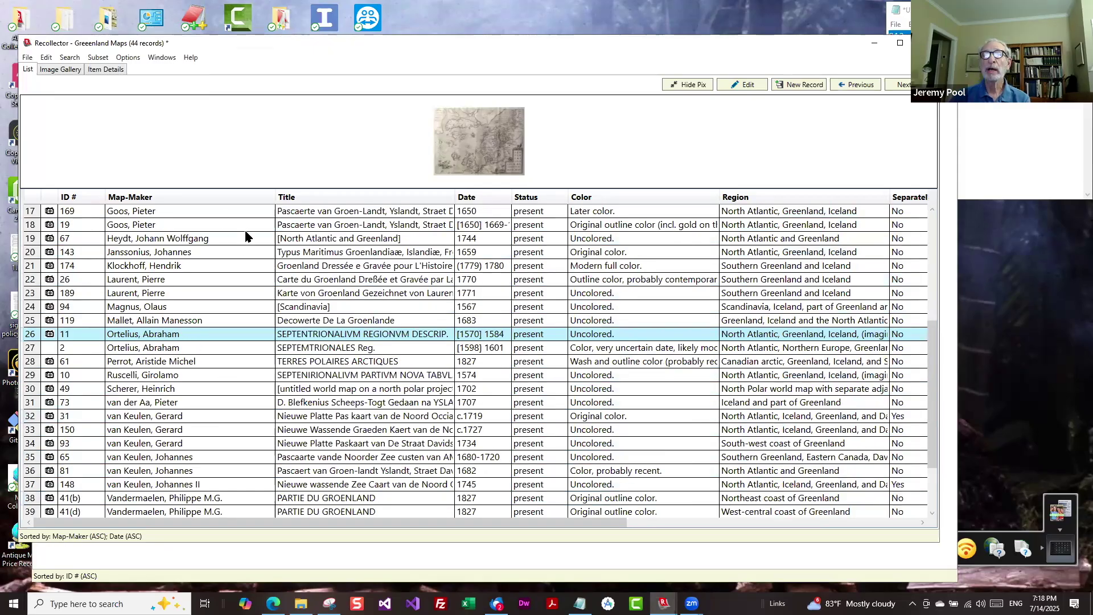
pyautogui.press('Down')
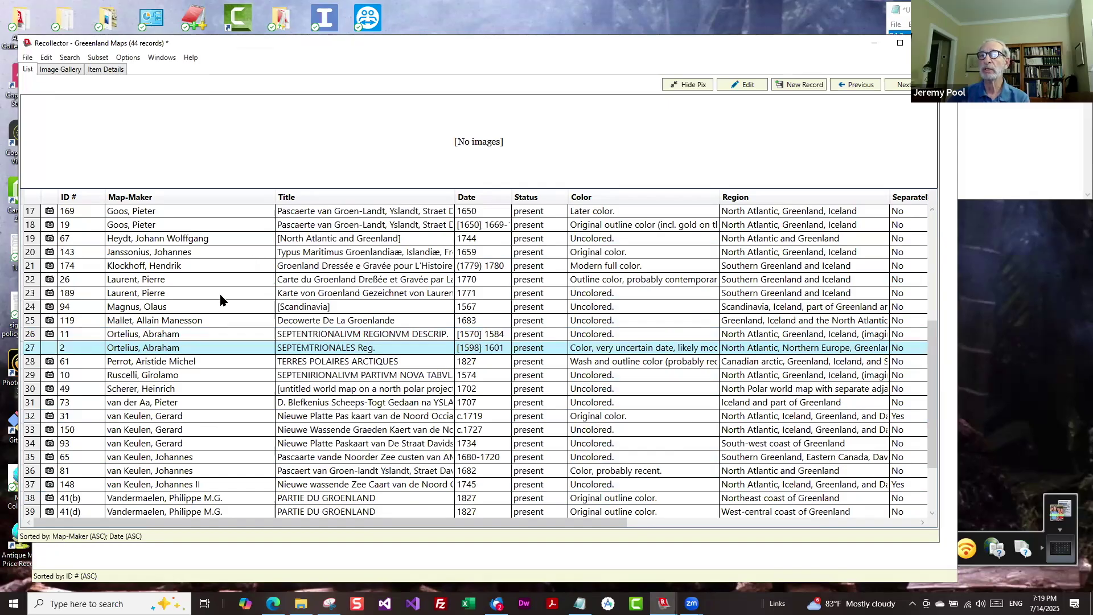
pyautogui.press('Up')
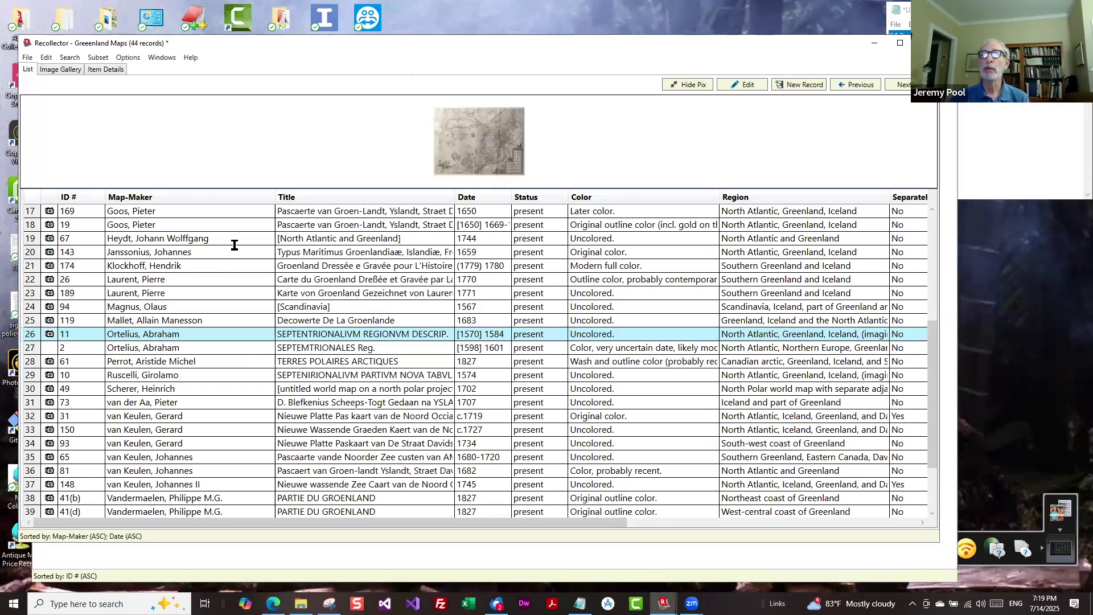
# Show the saved subsets listed under Subset > Select a Subset.
pyautogui.click(98, 57)
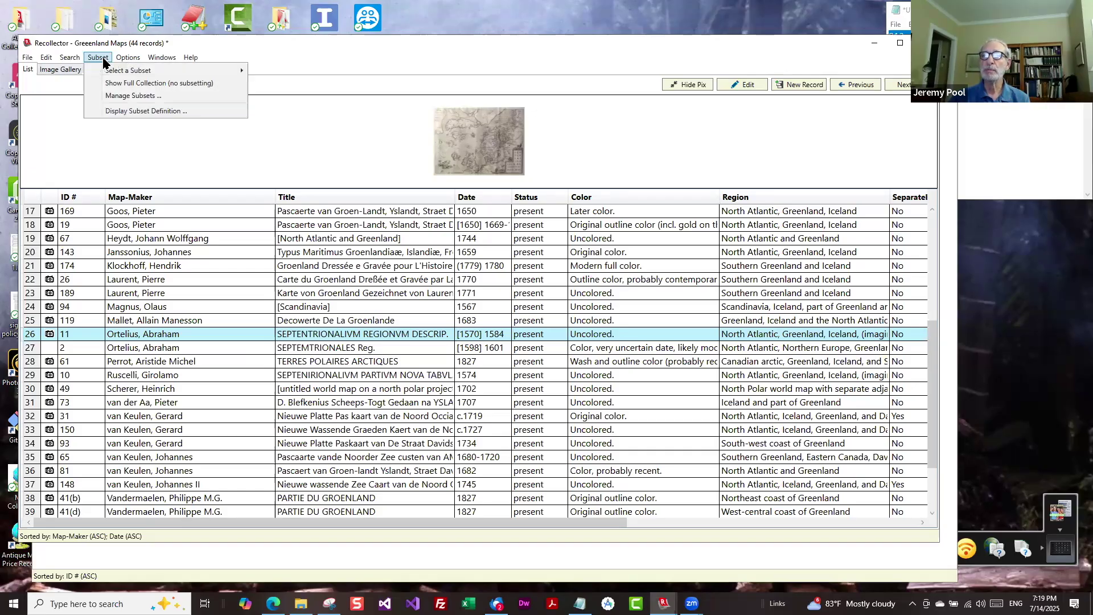
pyautogui.moveTo(114, 74)
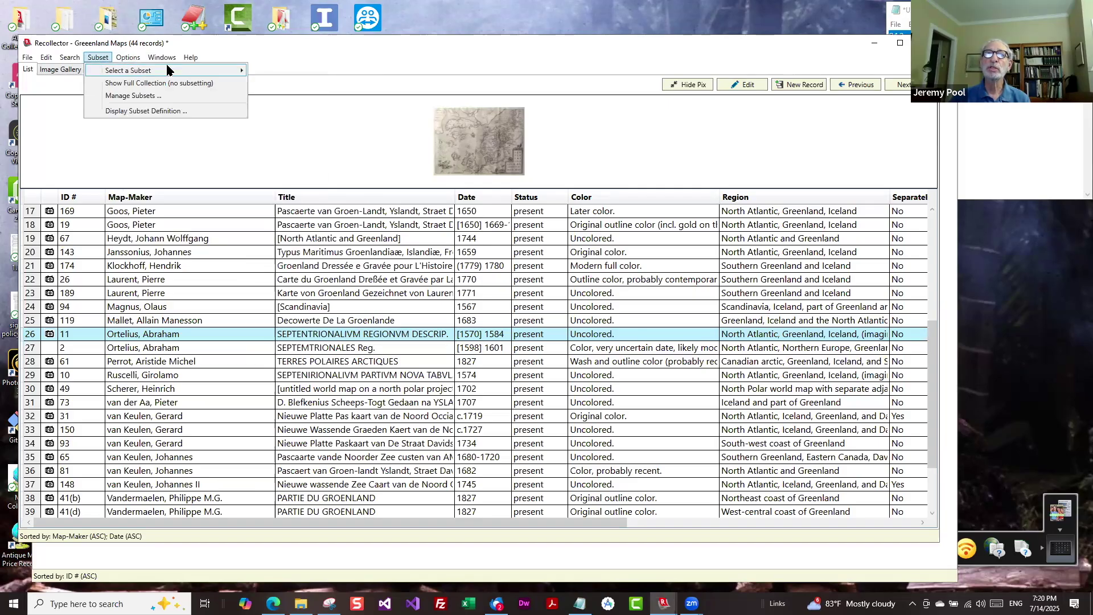
pyautogui.moveTo(214, 72)
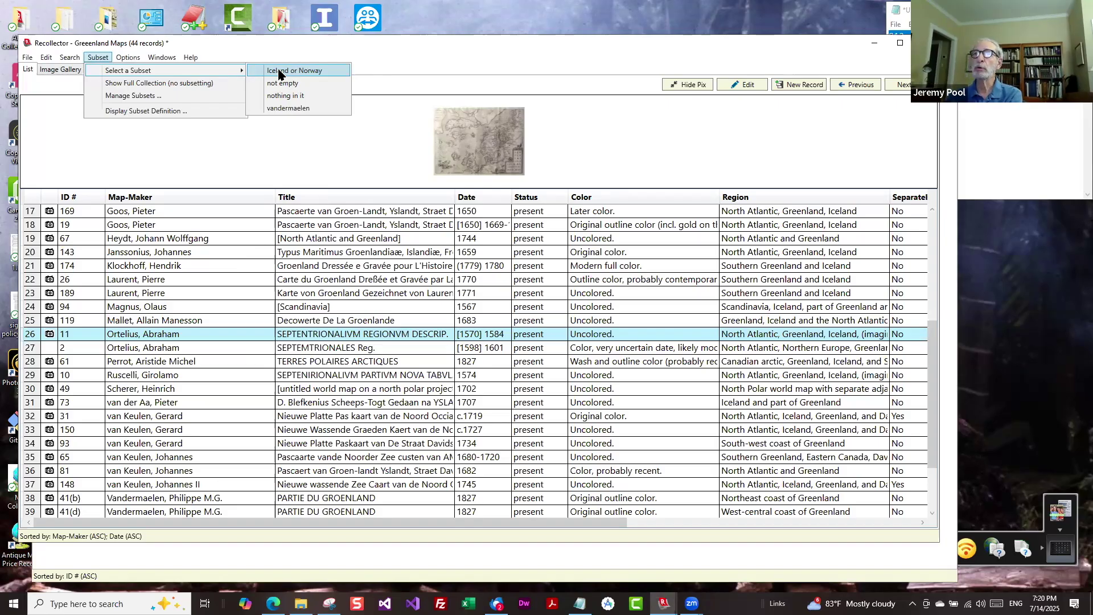
# Apply the saved 'Iceland or Norway' subset, showing 23 of 44 records.
pyautogui.click(279, 72)
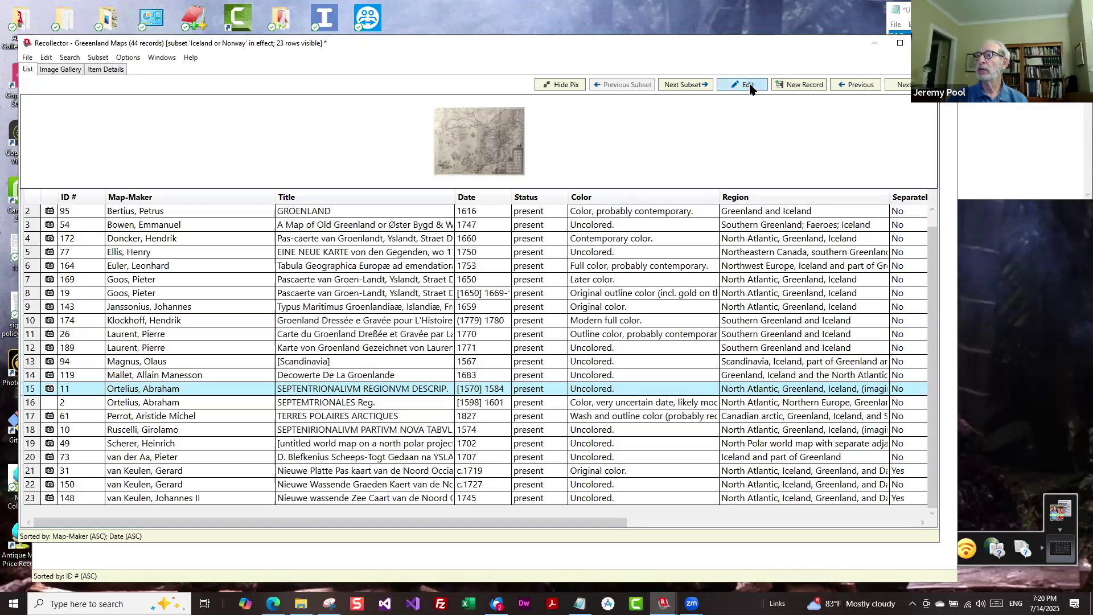
# Start a blank map record (When added 14-JUL-2025) and move its form up and left.
pyautogui.click(805, 87)
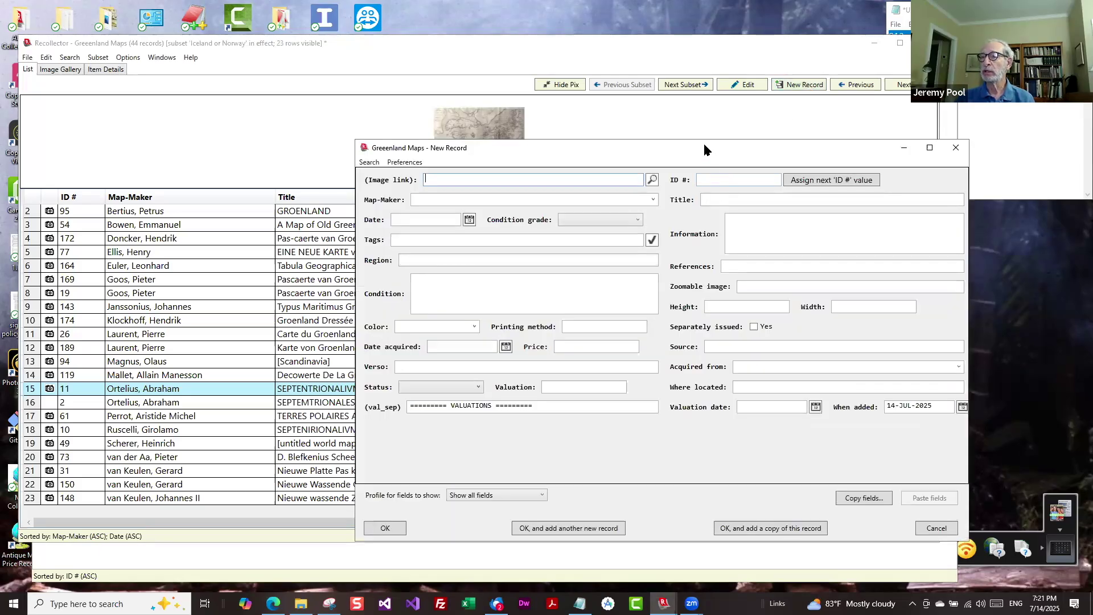
pyautogui.moveTo(704, 150); pyautogui.dragTo(610, 97)
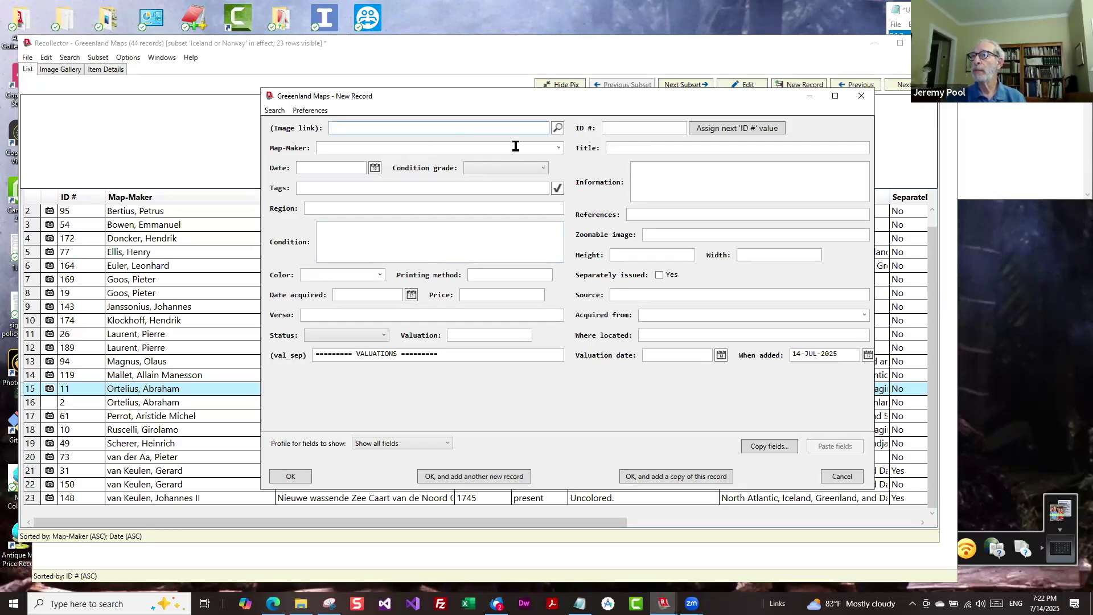
# Choose Coronelli, Vincenzo from the Map-Maker dropdown list.
pyautogui.click(560, 149)
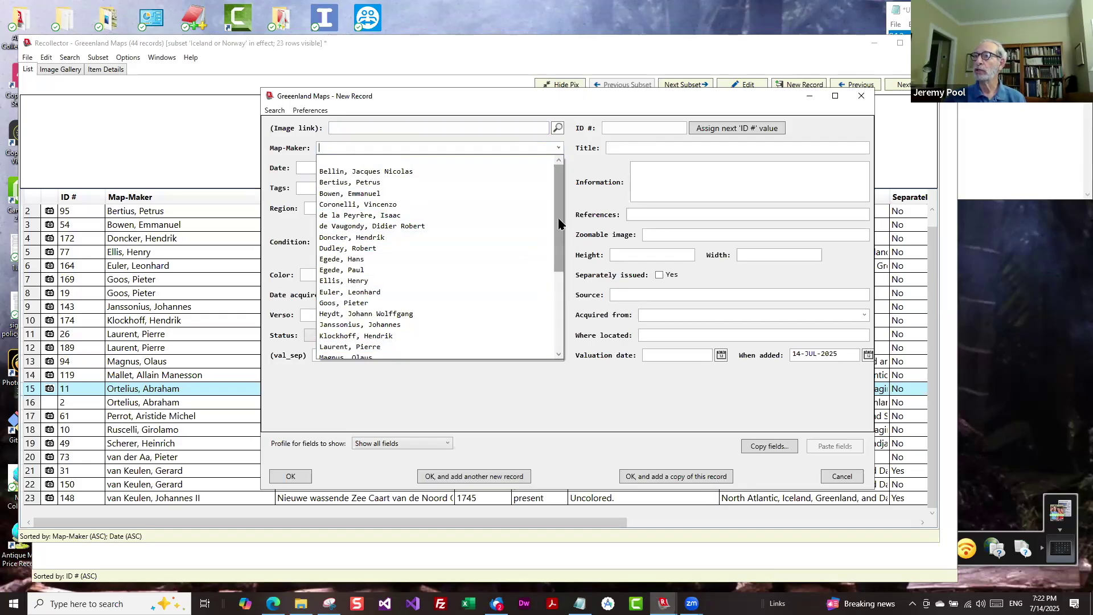
pyautogui.moveTo(558, 218); pyautogui.dragTo(578, 187)
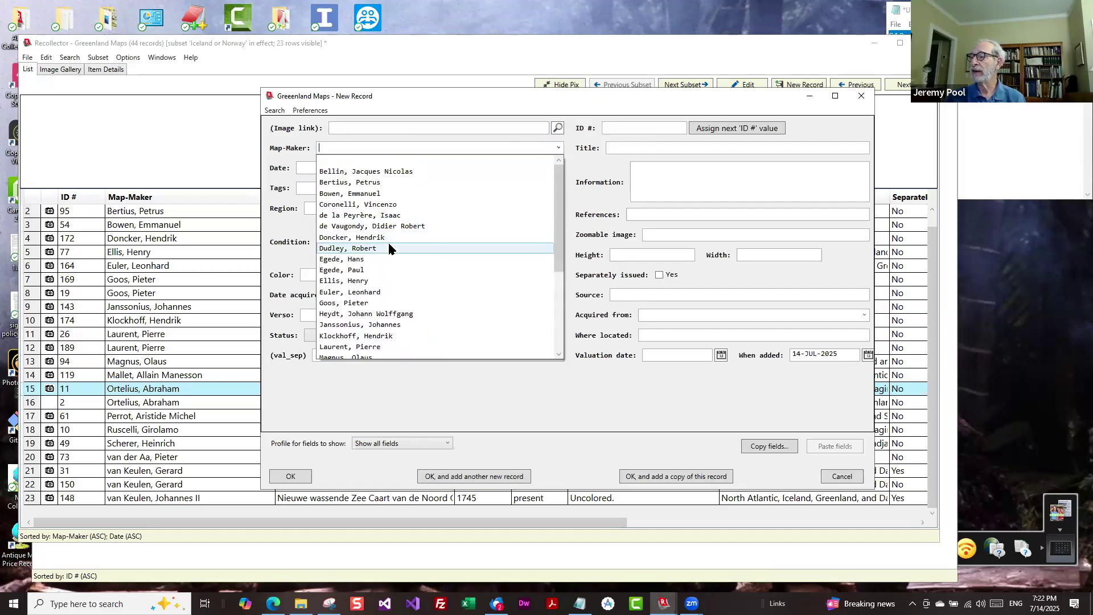
pyautogui.click(357, 205)
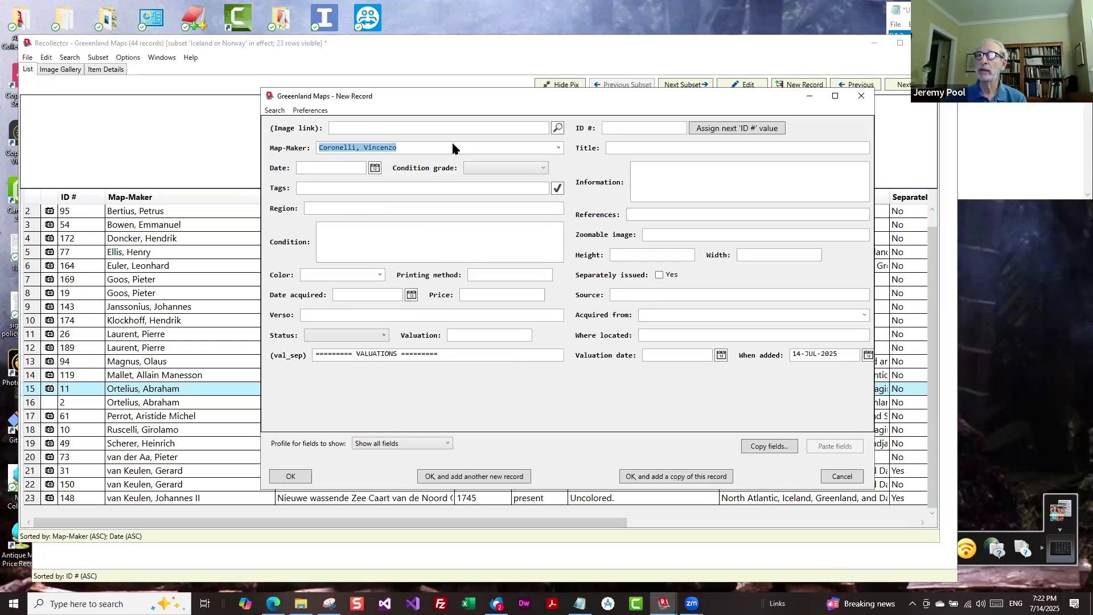
# Leave the Date empty, give the record the tags Framed and Folded, then visit Region and Condition.
pyautogui.click(374, 168)
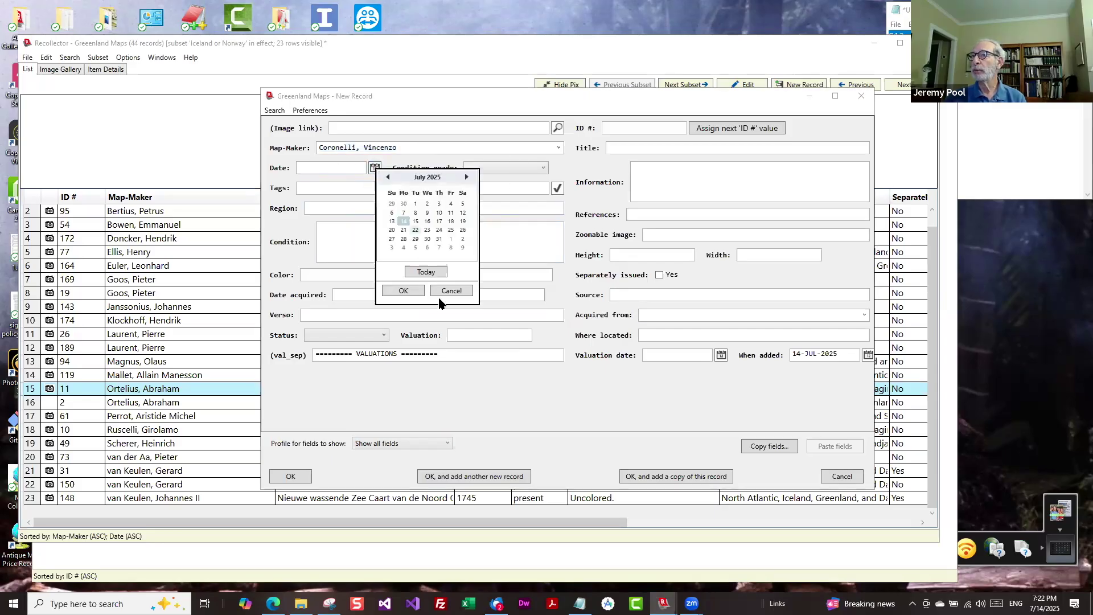
pyautogui.click(455, 290)
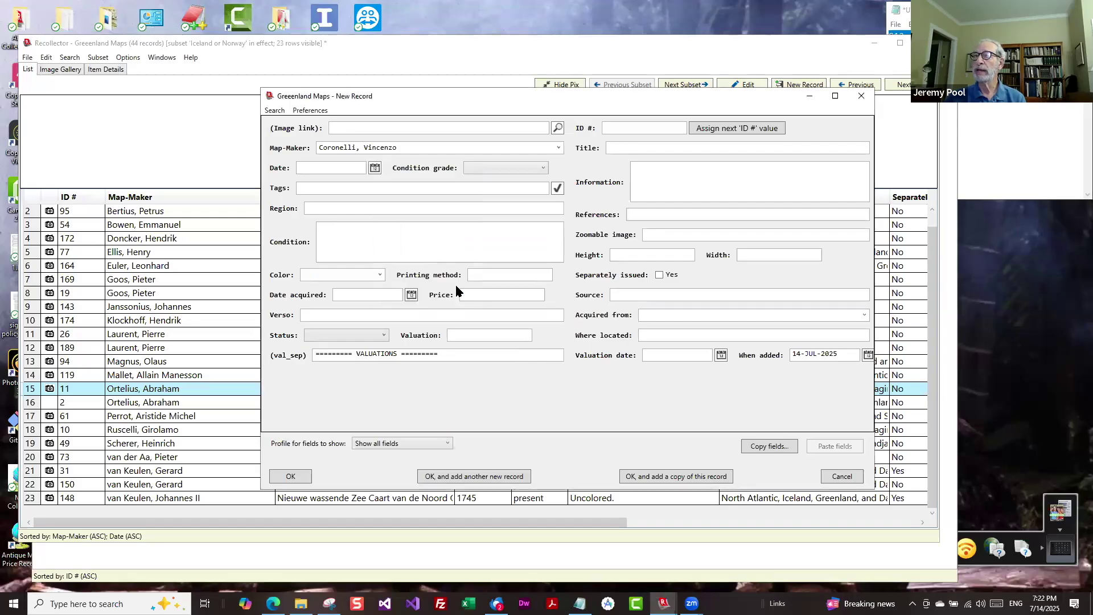
pyautogui.click(557, 188)
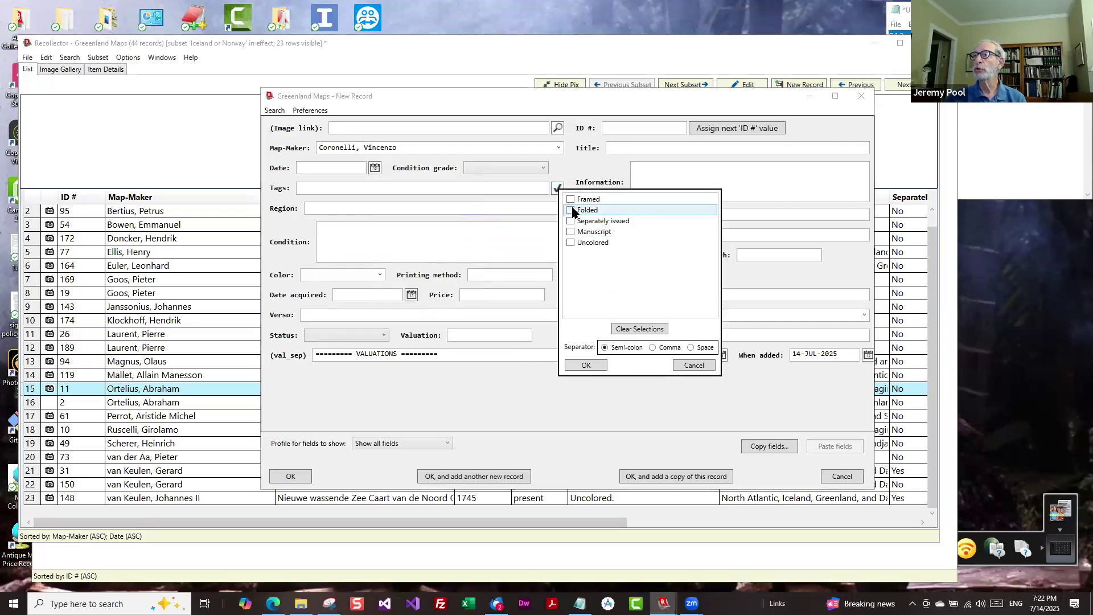
pyautogui.click(571, 210)
pyautogui.press('space')
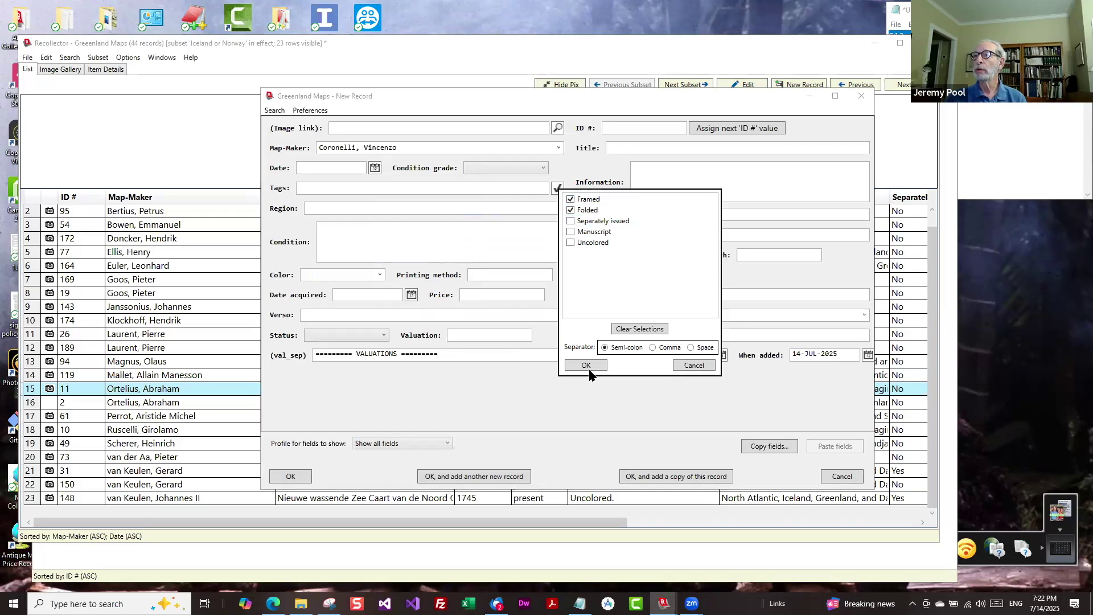
pyautogui.click(585, 365)
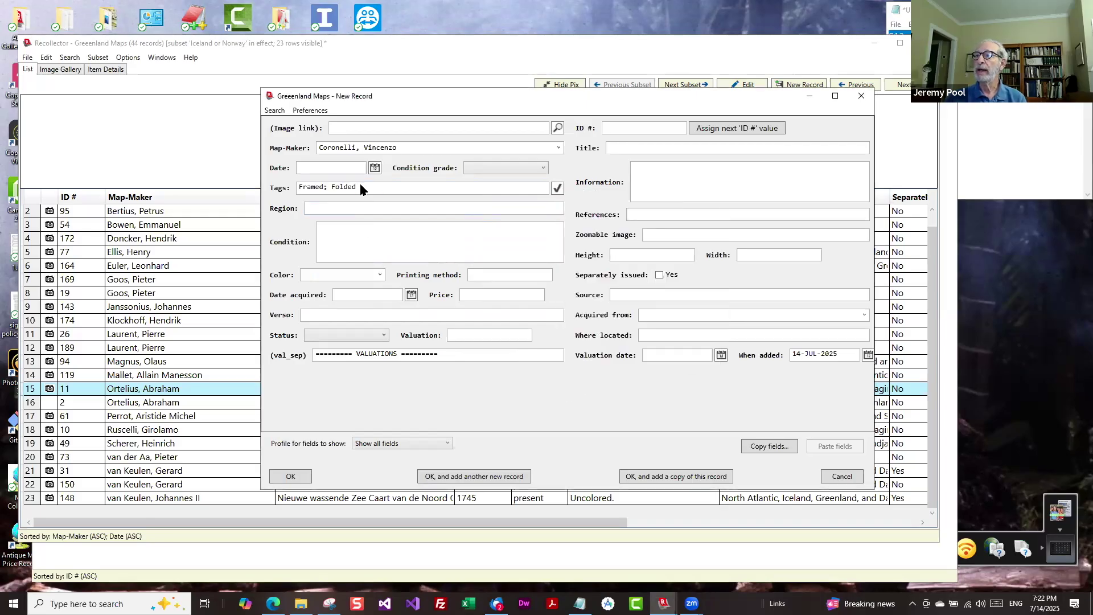
pyautogui.click(354, 212)
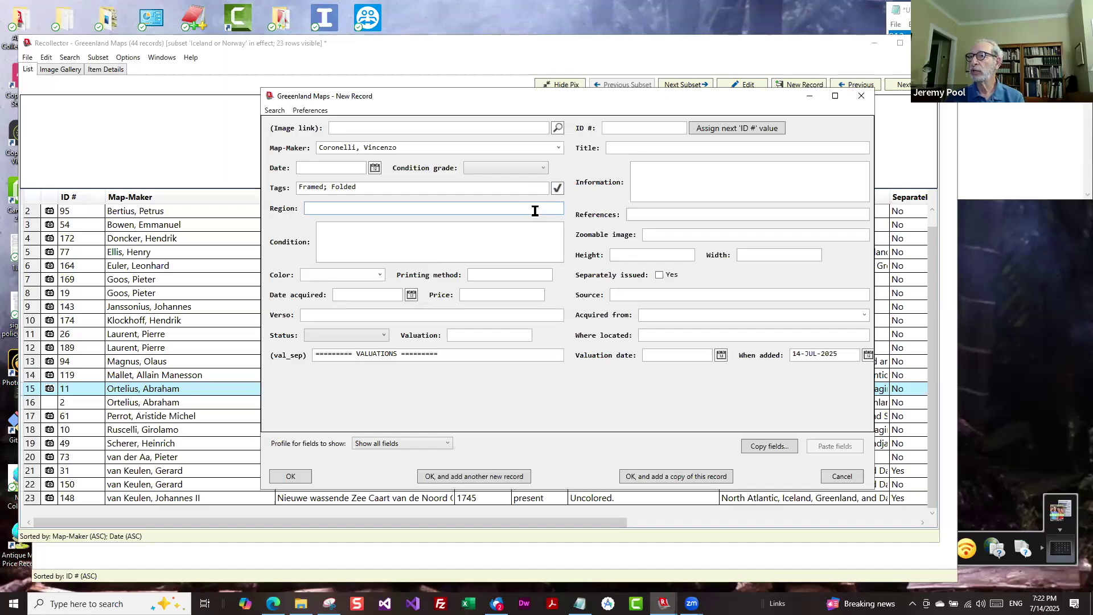
pyautogui.click(373, 236)
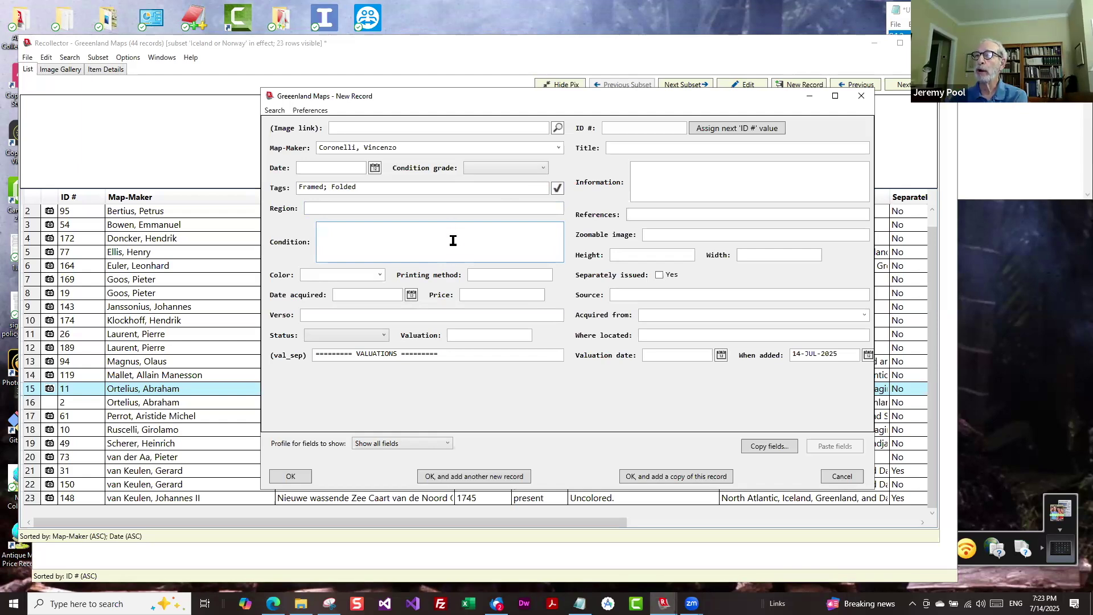
pyautogui.rightClick(453, 244)
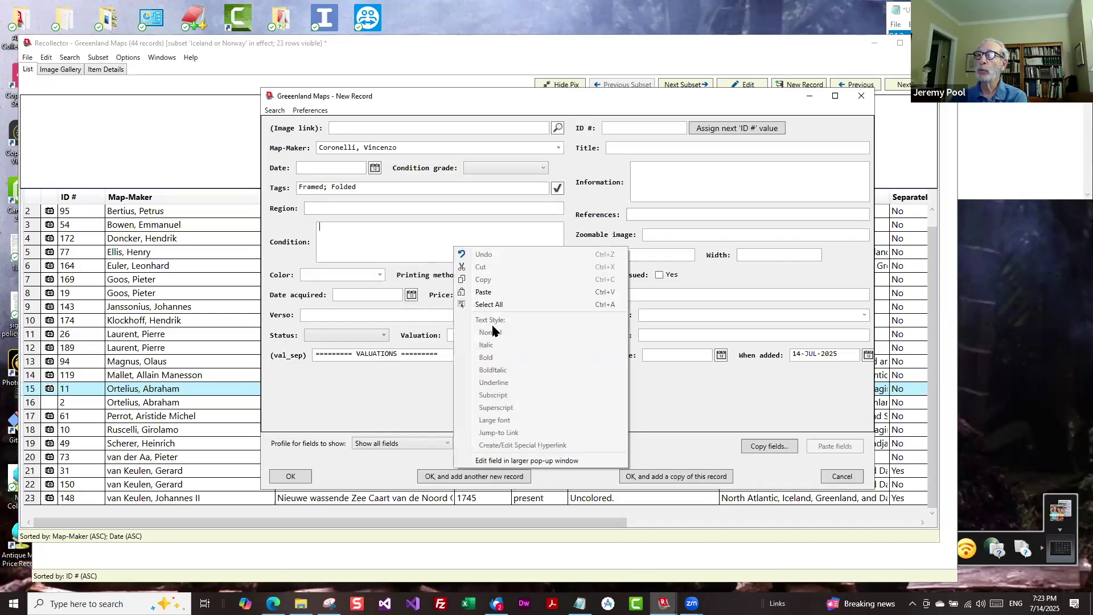
pyautogui.click(511, 461)
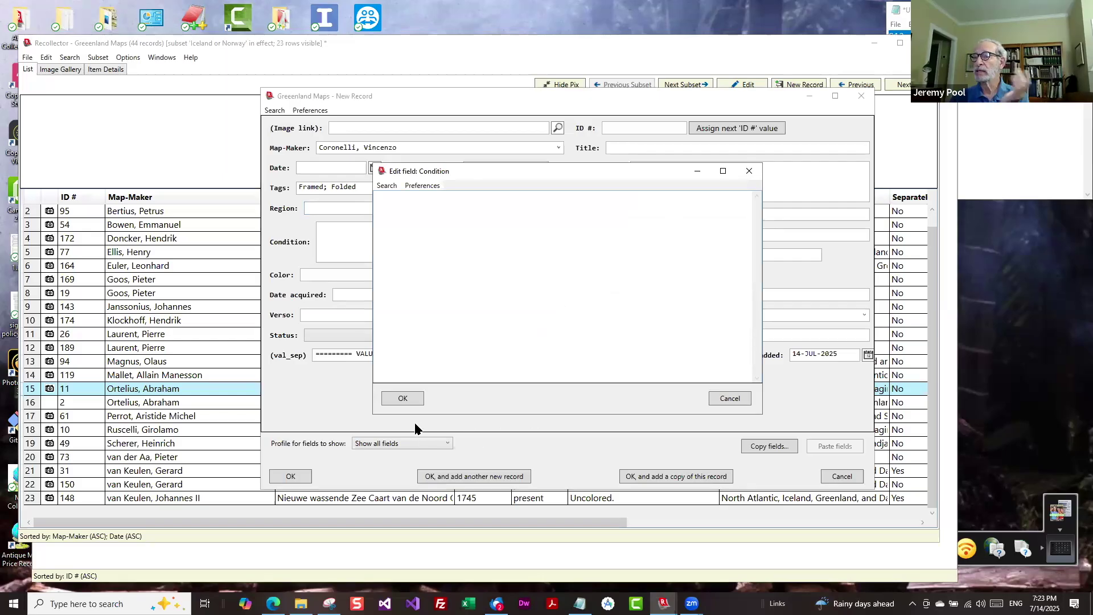
pyautogui.click(728, 398)
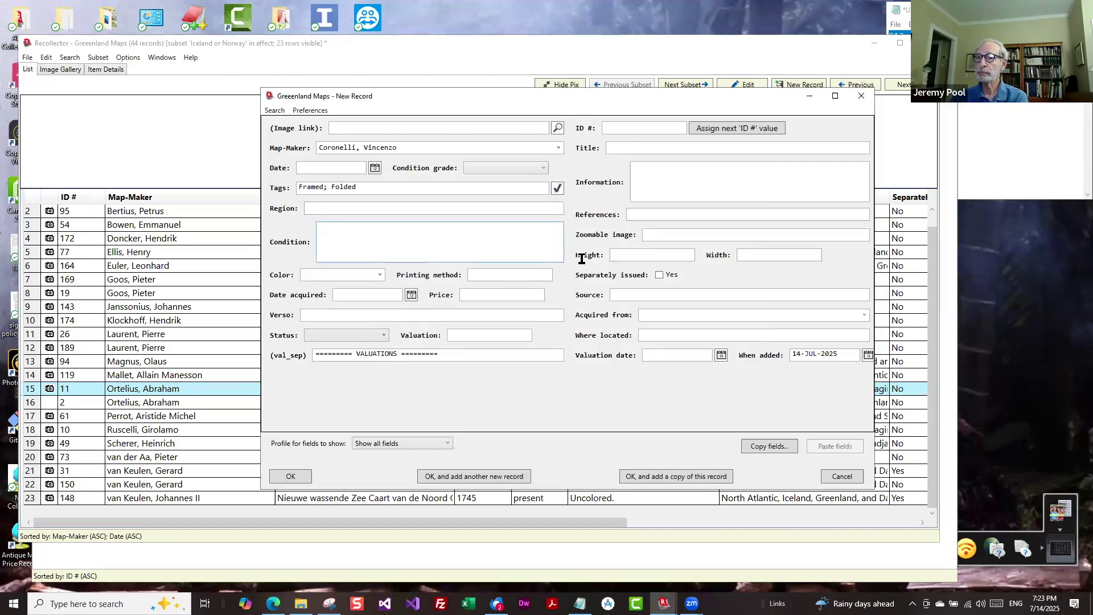
pyautogui.click(659, 276)
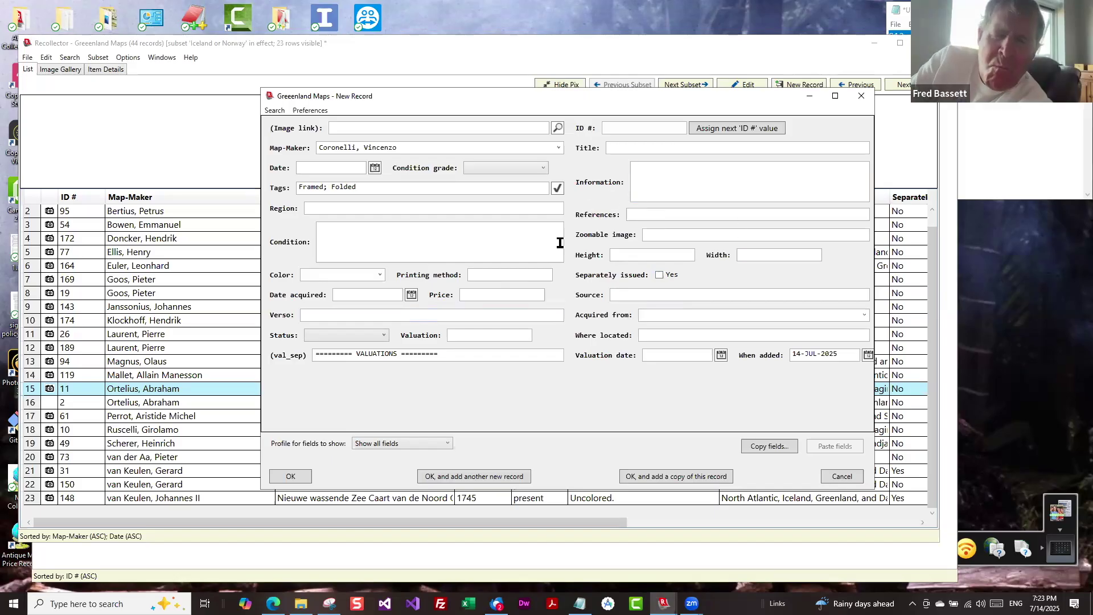
# Cancel the unfinished record and clear the 'Iceland or Norway' subset to list all 44 maps.
pyautogui.click(843, 476)
pyautogui.scroll(1, 338, 285)
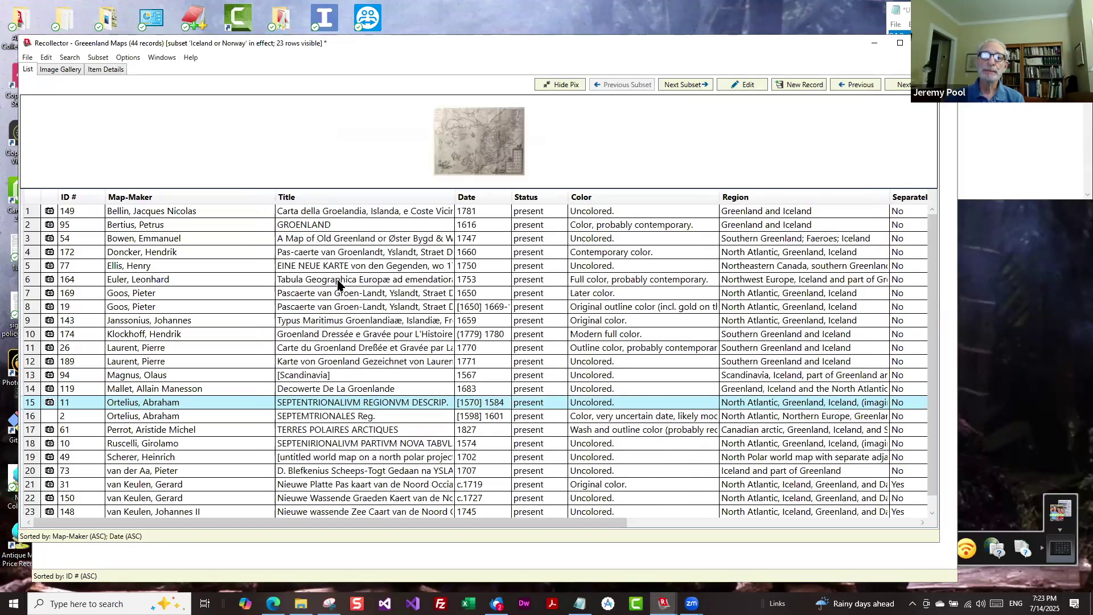
pyautogui.scroll(-1, 337, 285)
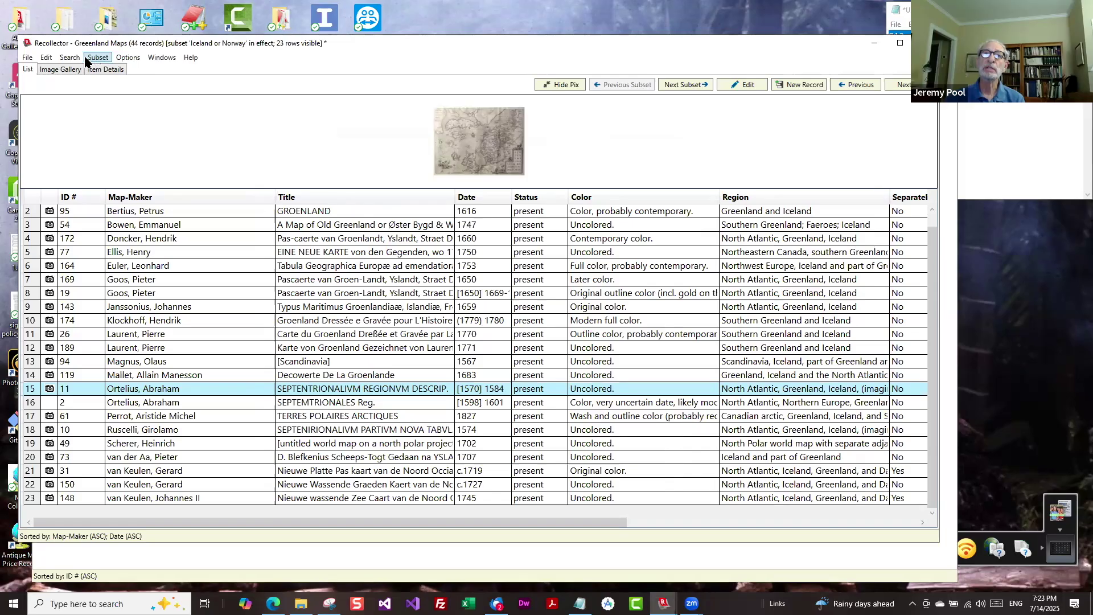
pyautogui.hotkey('ctrl', 'shift', 'a')
pyautogui.click(154, 293)
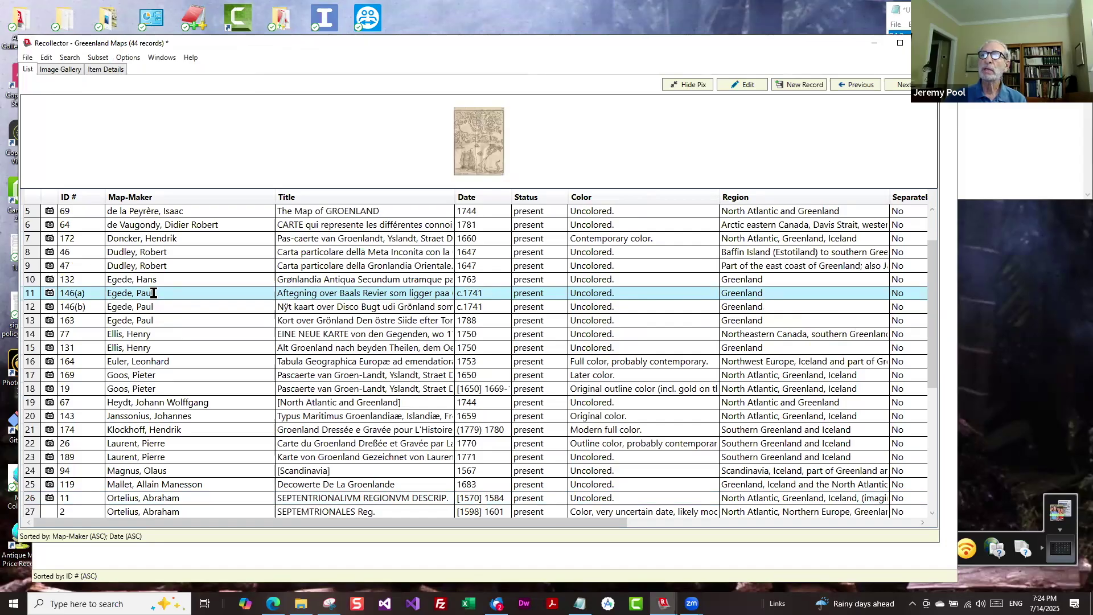
# Open Egede's map 146(a) for editing and accept it with Region 'Greenland (southern part)'.
pyautogui.doubleClick(153, 293)
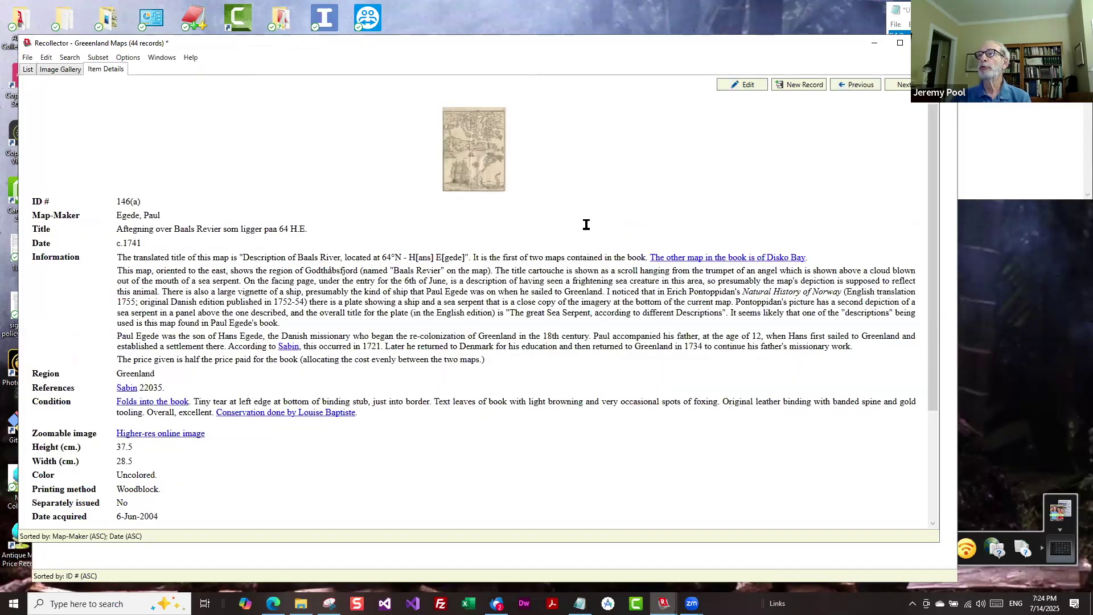
pyautogui.click(747, 85)
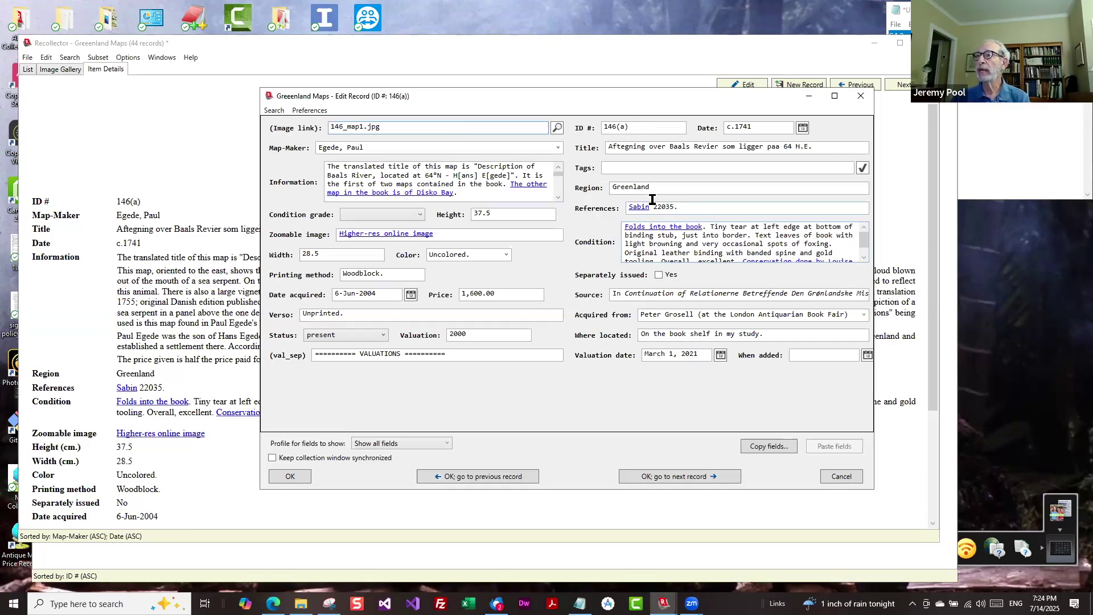
pyautogui.click(732, 186)
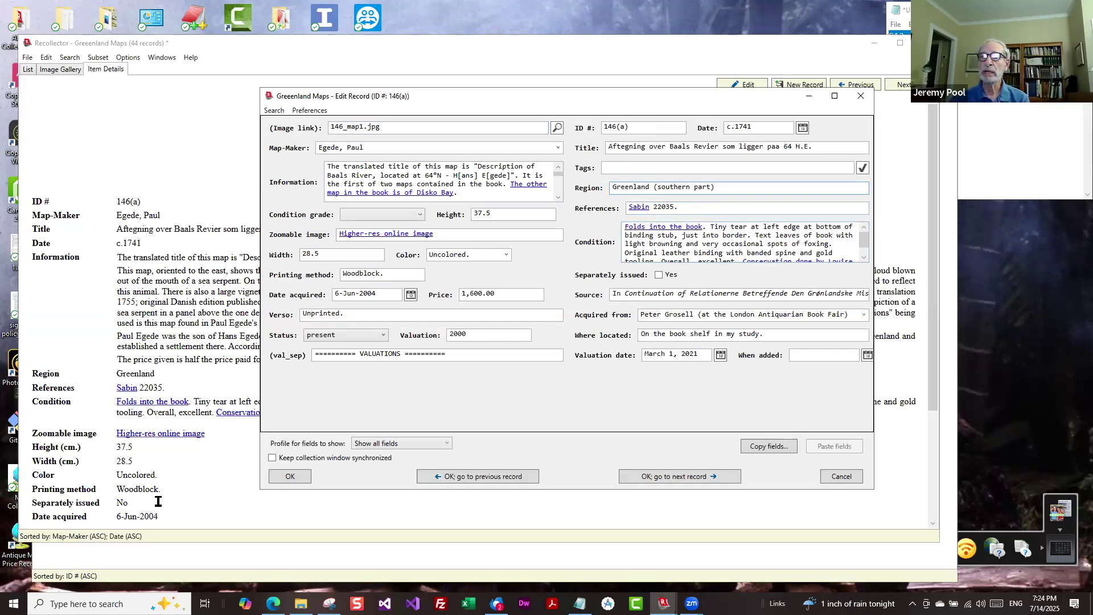
pyautogui.click(279, 473)
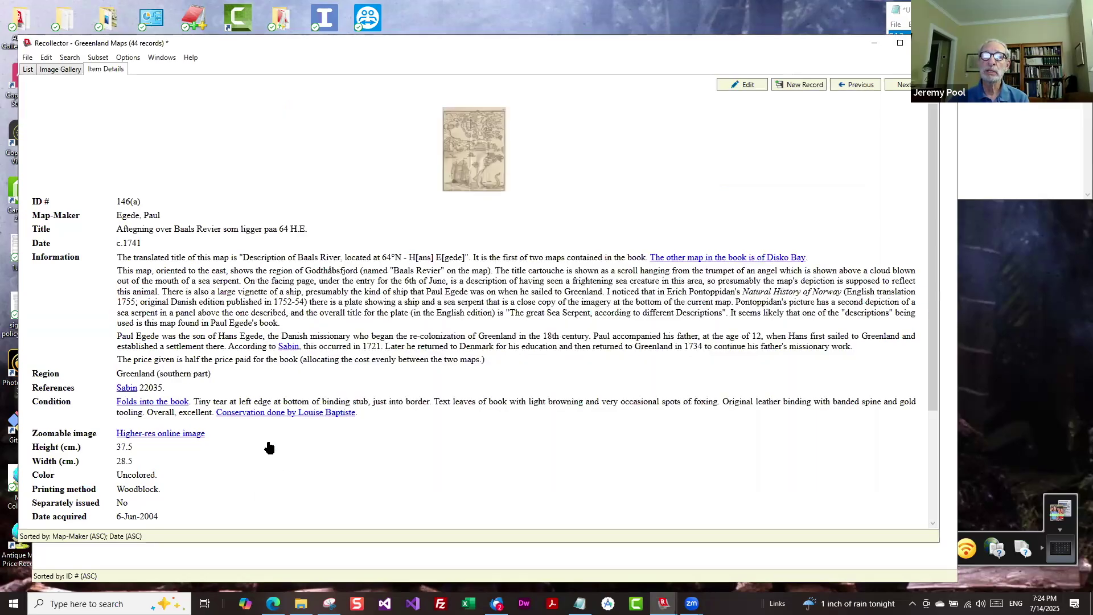
# Reveal the Sabin 22035 citation: Bibliotheca Americana, 29 volumes, 1868-1936.
pyautogui.moveTo(116, 373); pyautogui.dragTo(127, 374)
pyautogui.moveTo(225, 363); pyautogui.dragTo(238, 372)
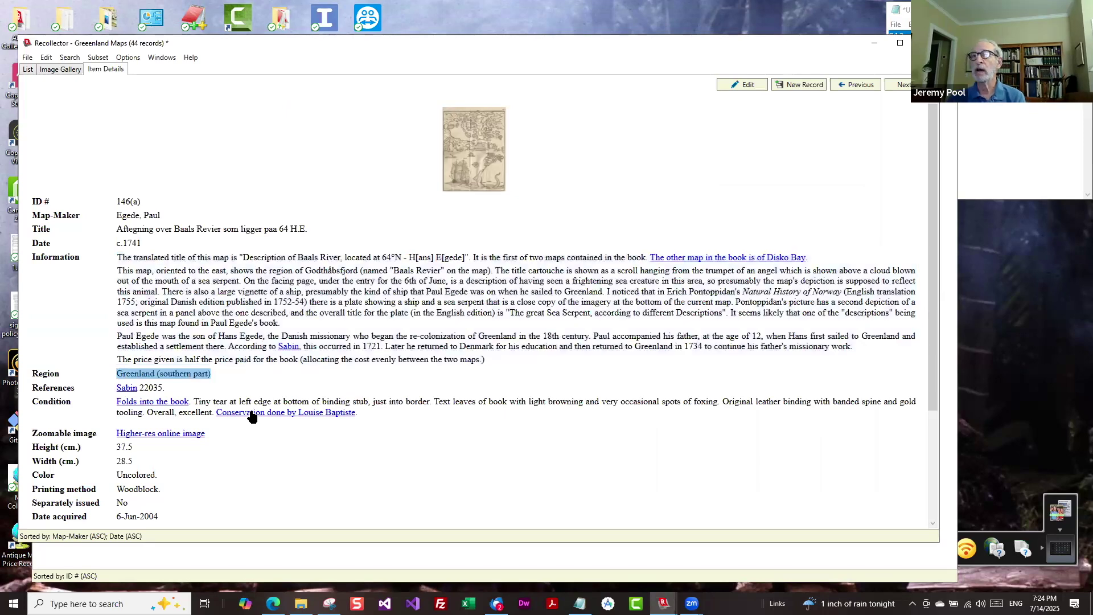
pyautogui.click(565, 280)
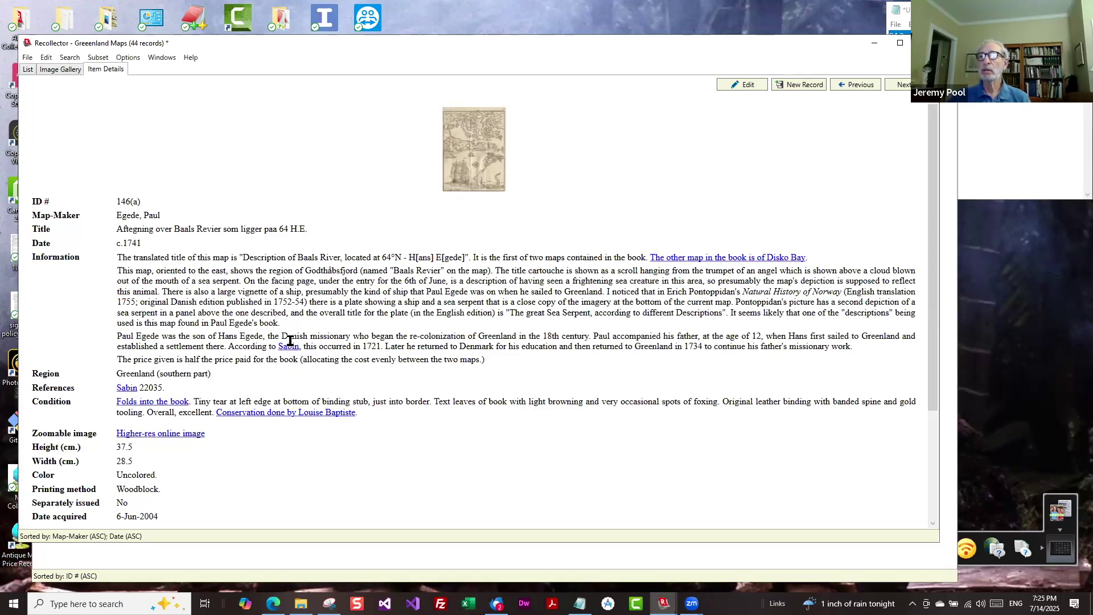
pyautogui.moveTo(289, 353)
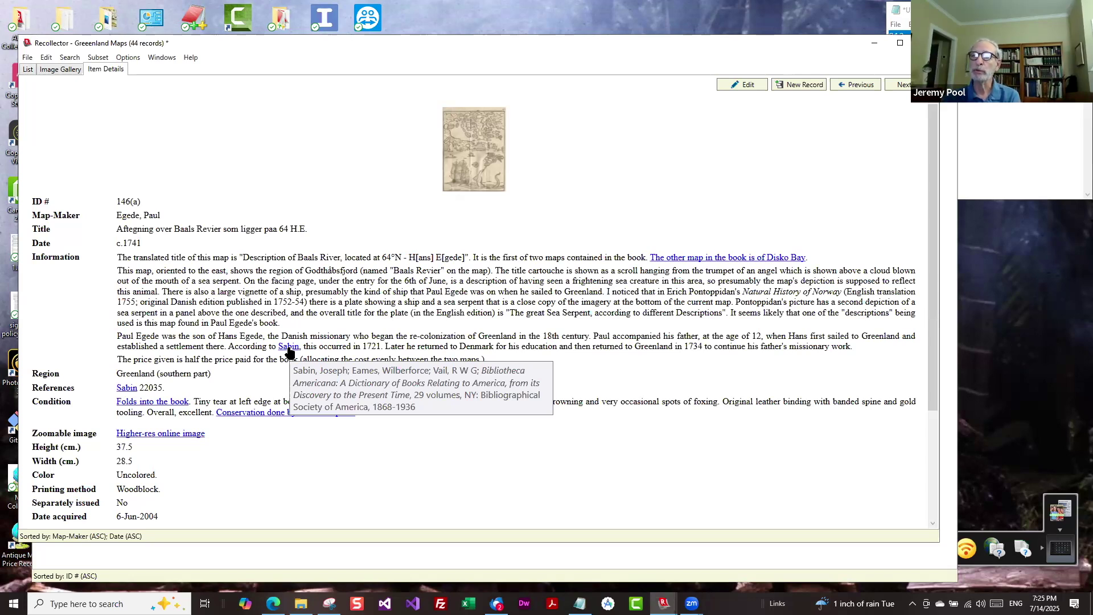
pyautogui.click(289, 347)
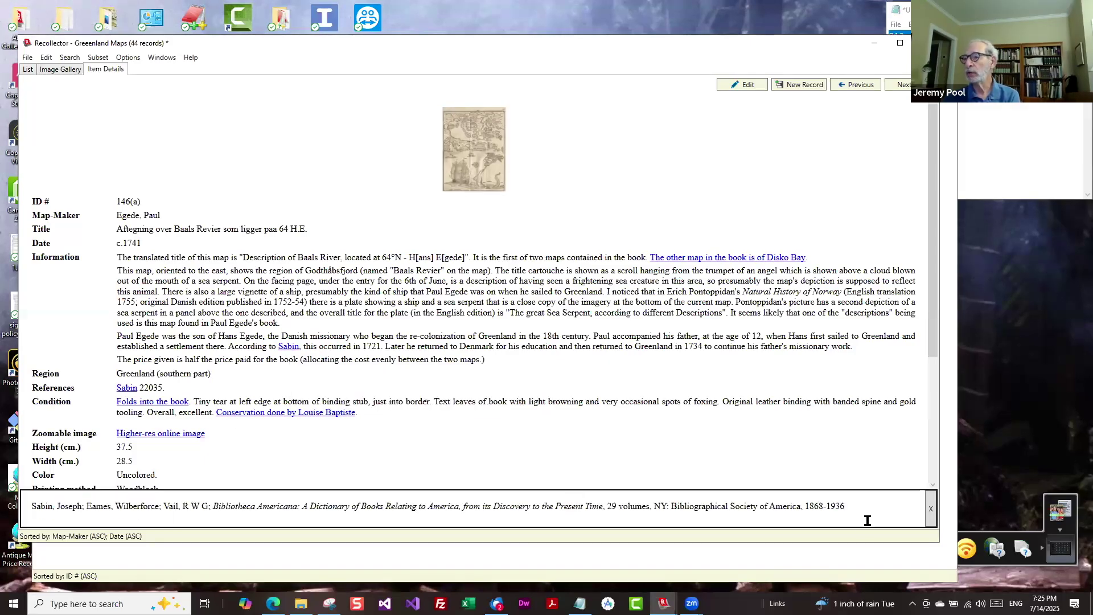
pyautogui.click(930, 510)
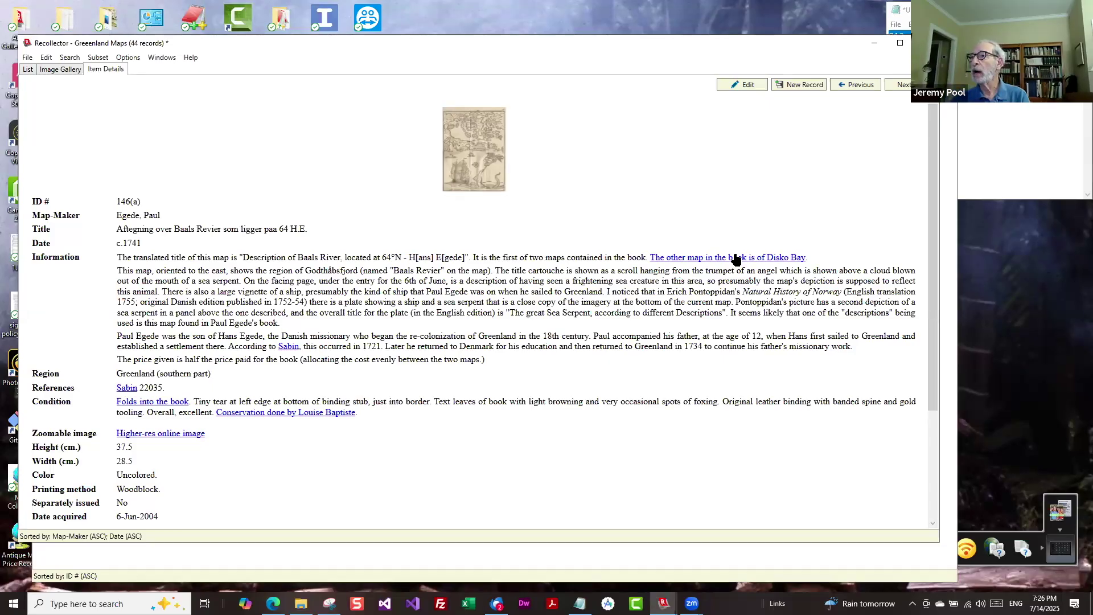
pyautogui.click(735, 259)
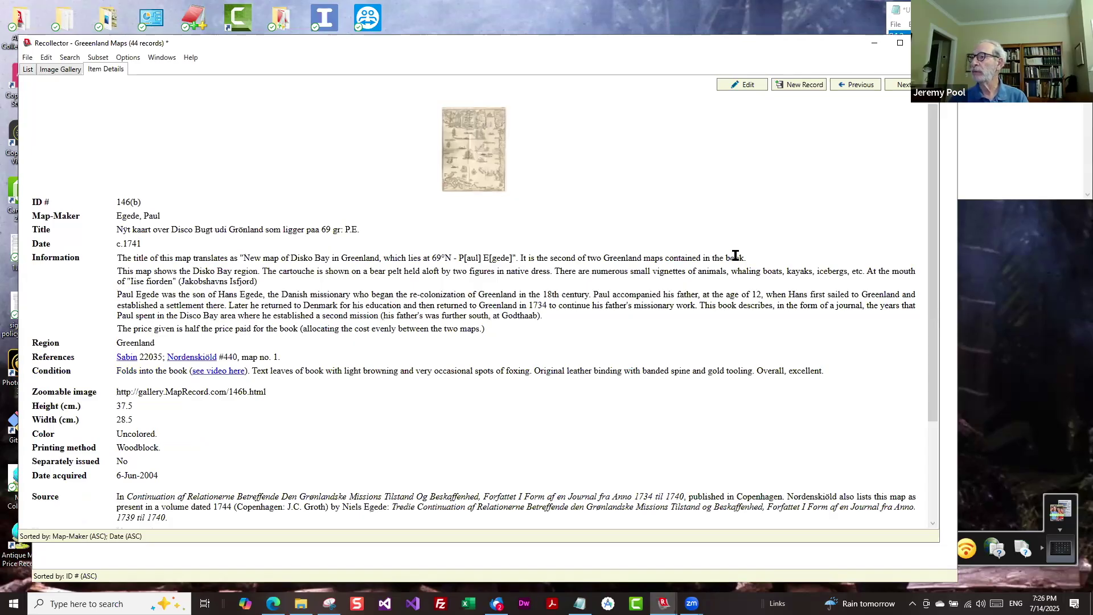
pyautogui.click(67, 60)
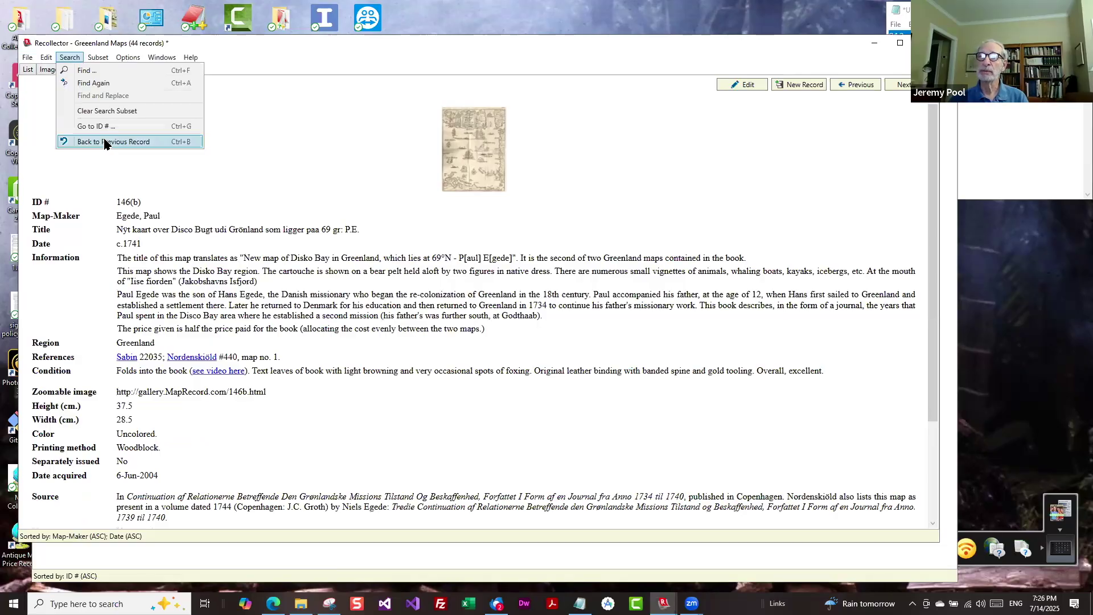
pyautogui.click(105, 143)
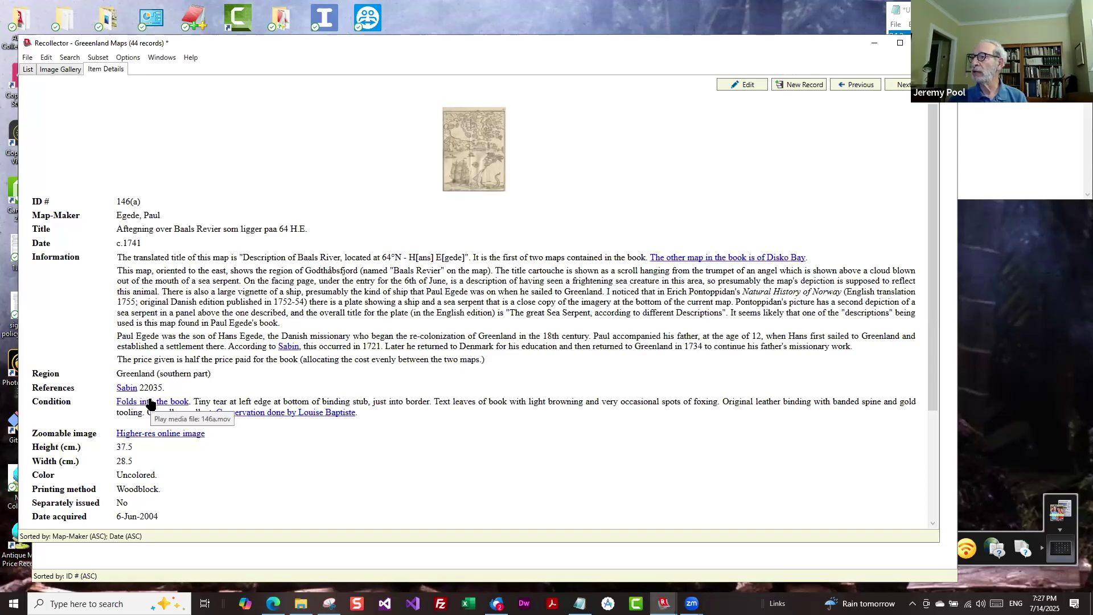
pyautogui.click(150, 402)
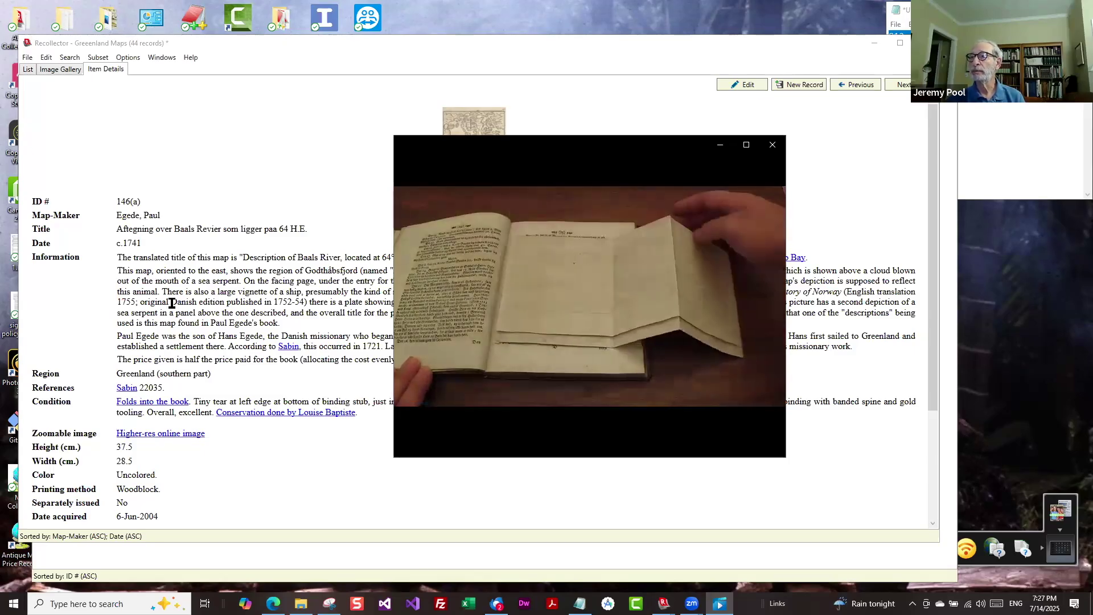
pyautogui.click(772, 145)
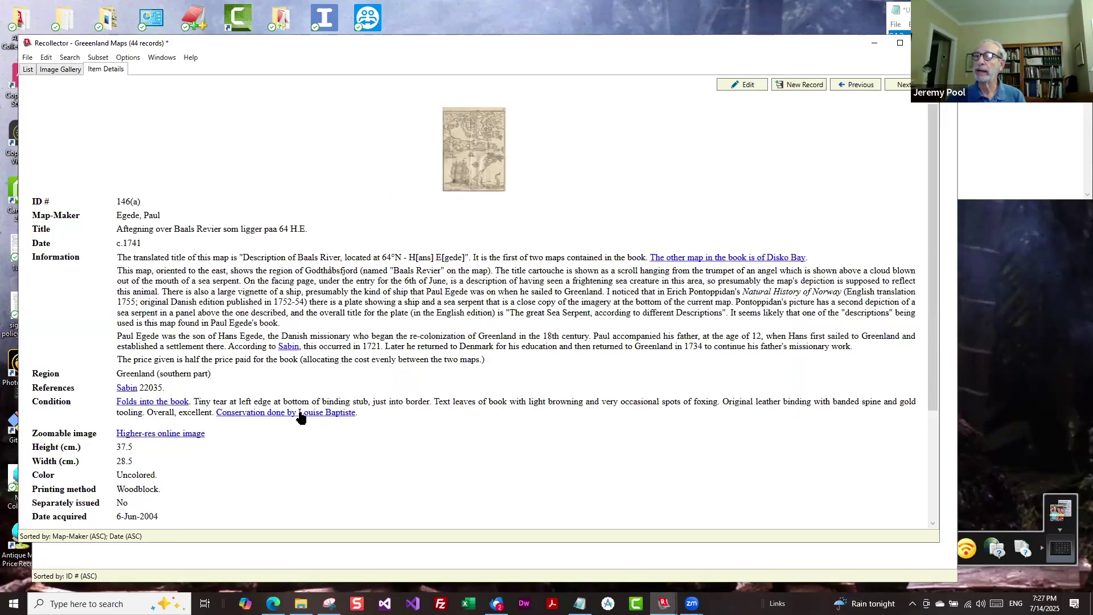
pyautogui.click(300, 413)
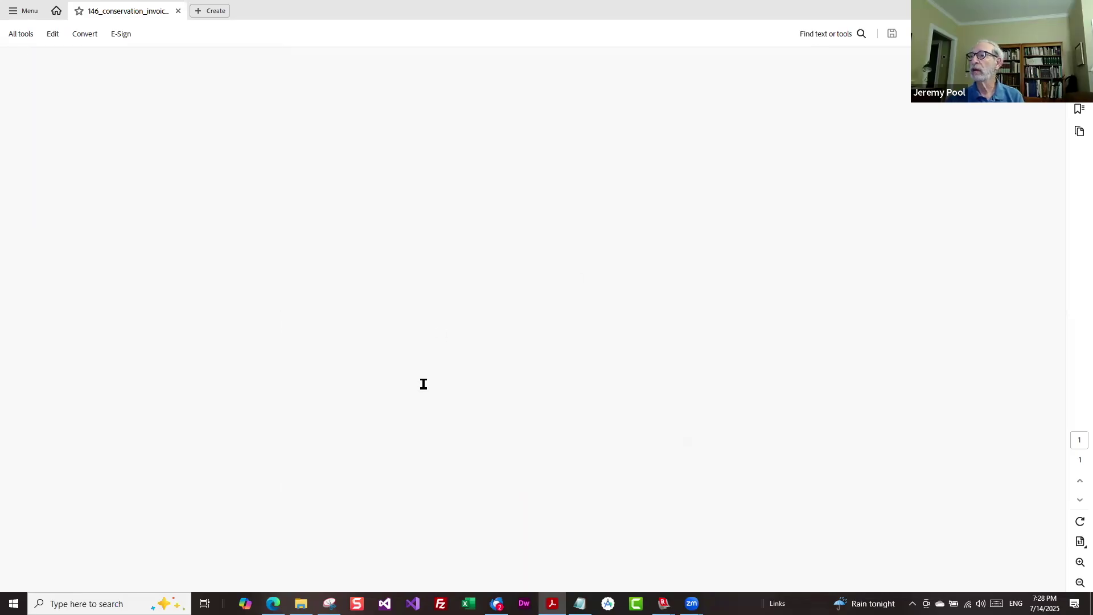
pyautogui.hotkey('alt', 'Tab')
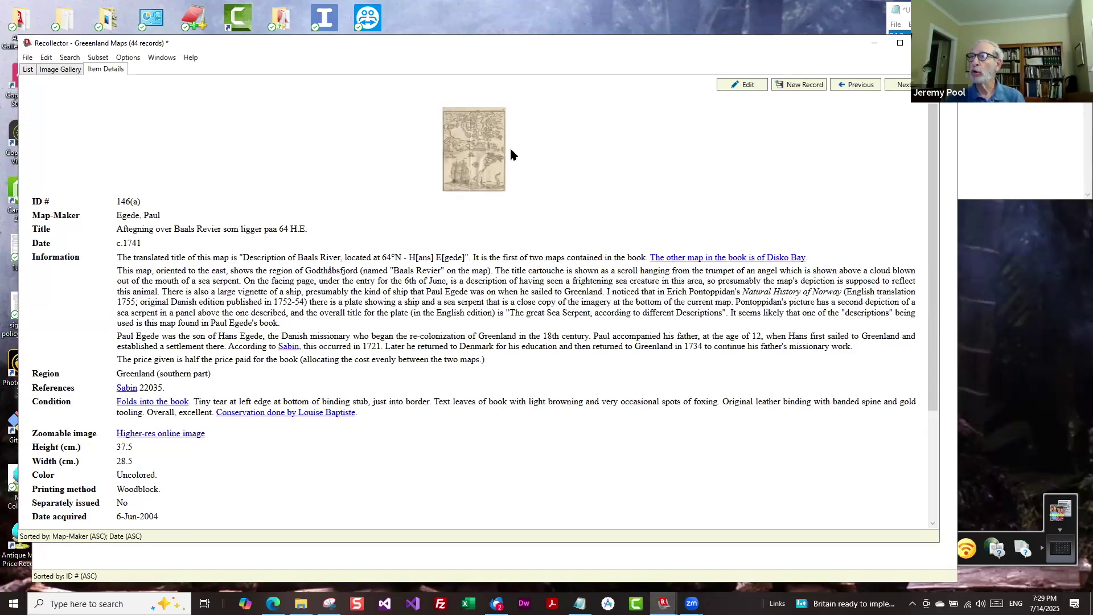
pyautogui.click(745, 85)
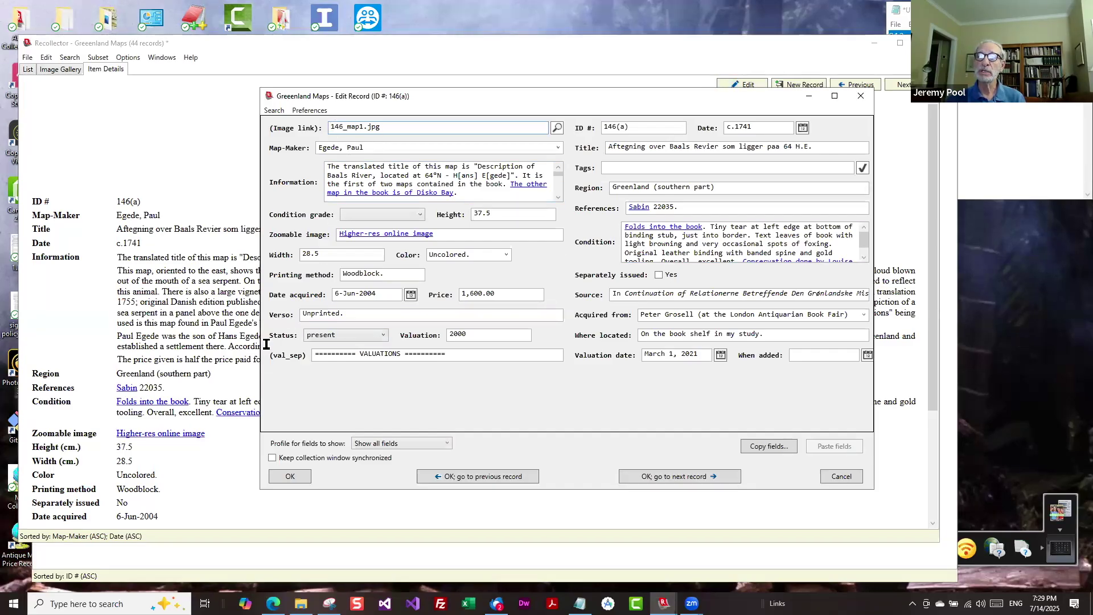
pyautogui.click(860, 96)
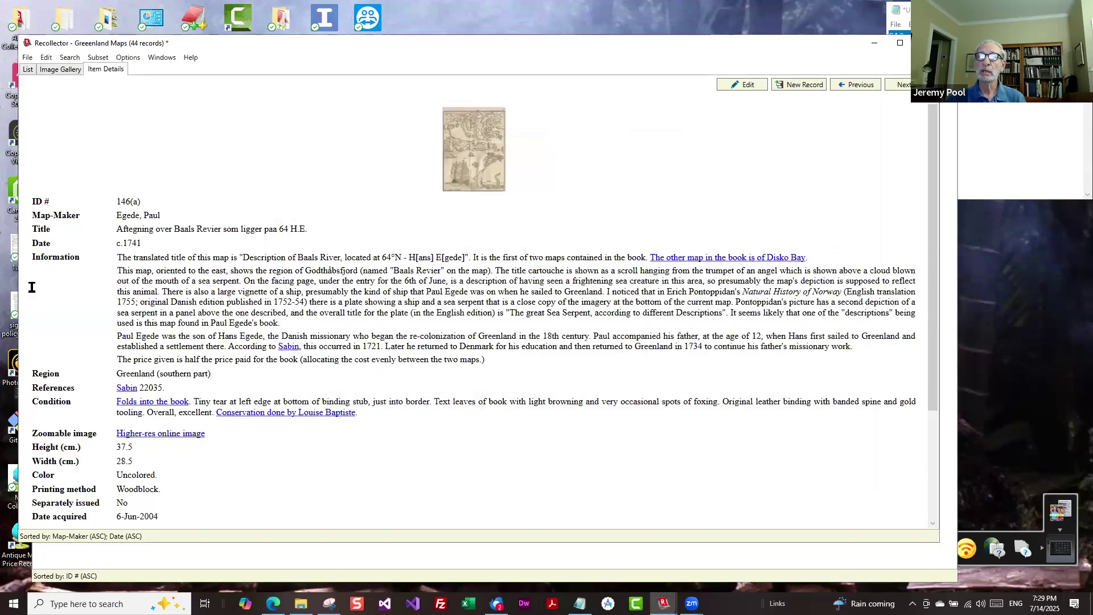
pyautogui.click(27, 69)
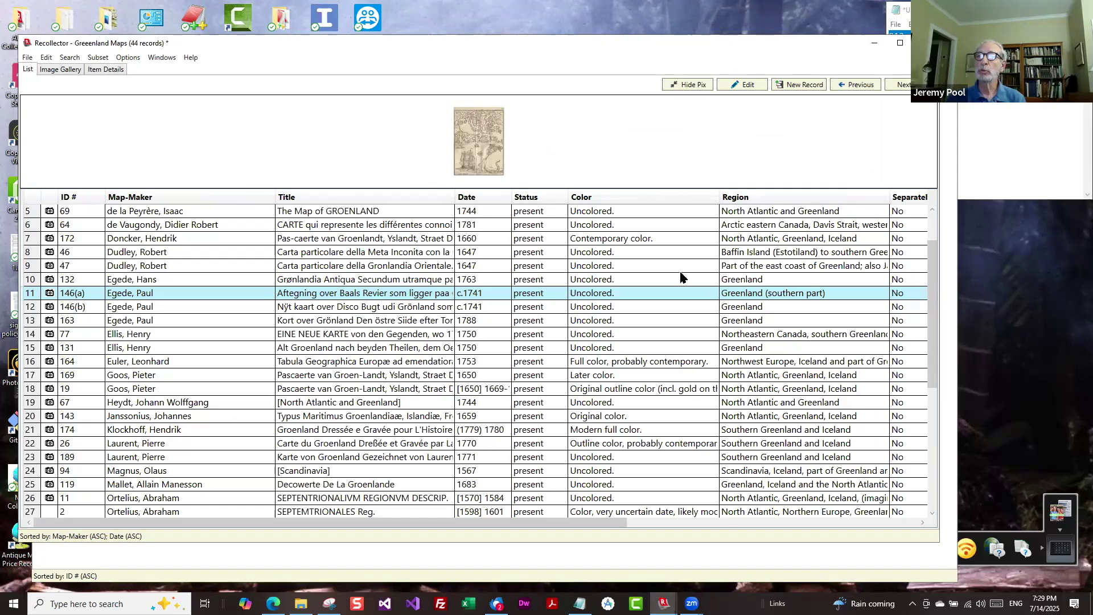
pyautogui.click(109, 70)
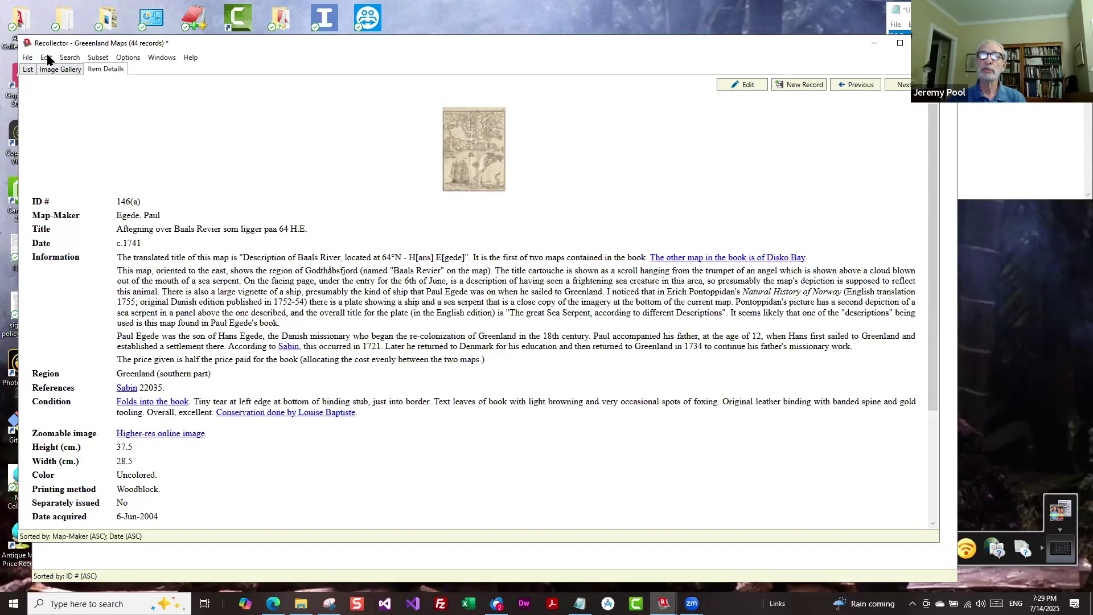
pyautogui.click(28, 58)
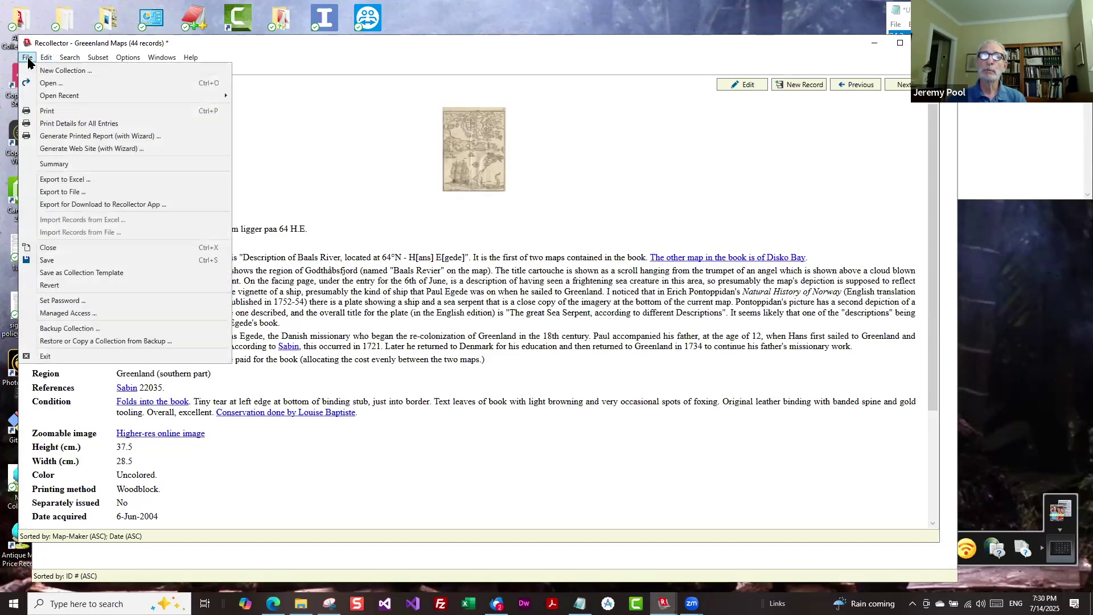
pyautogui.click(59, 165)
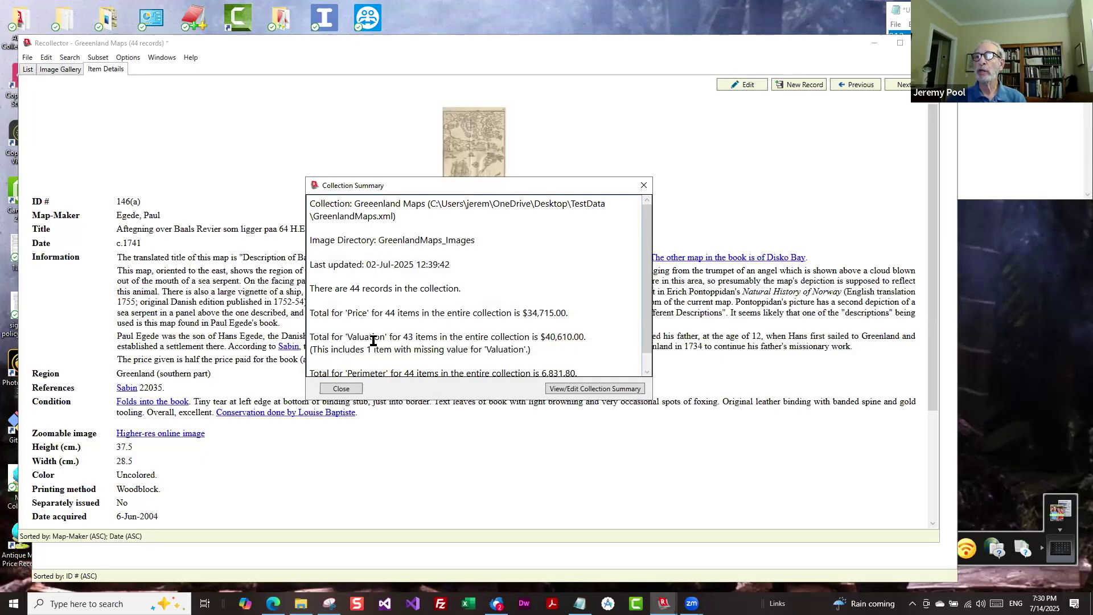
pyautogui.scroll(-1, 372, 340)
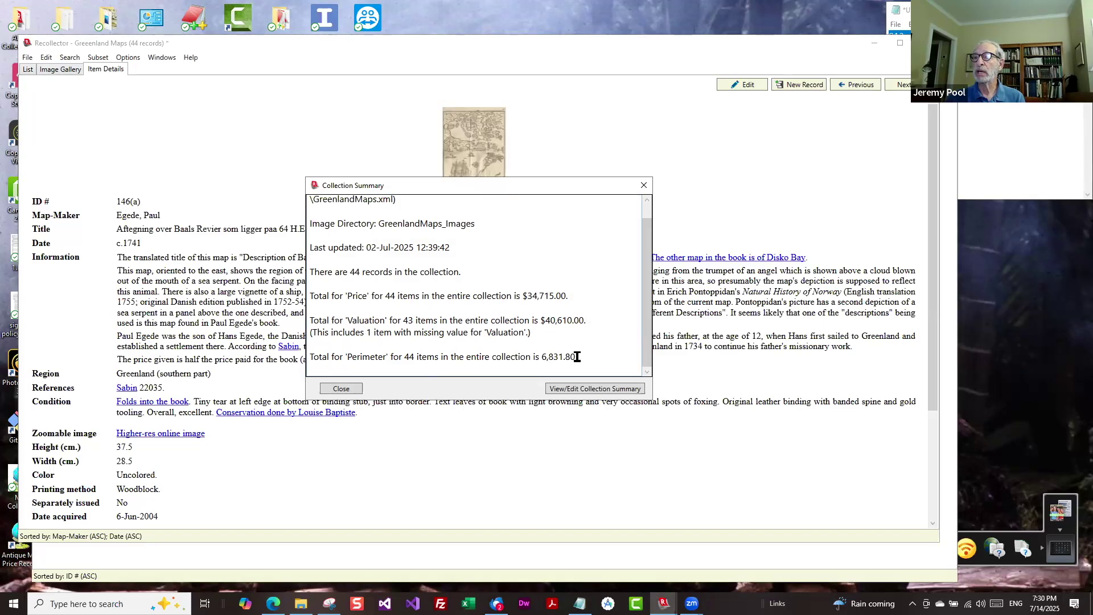
pyautogui.moveTo(577, 356); pyautogui.dragTo(541, 357)
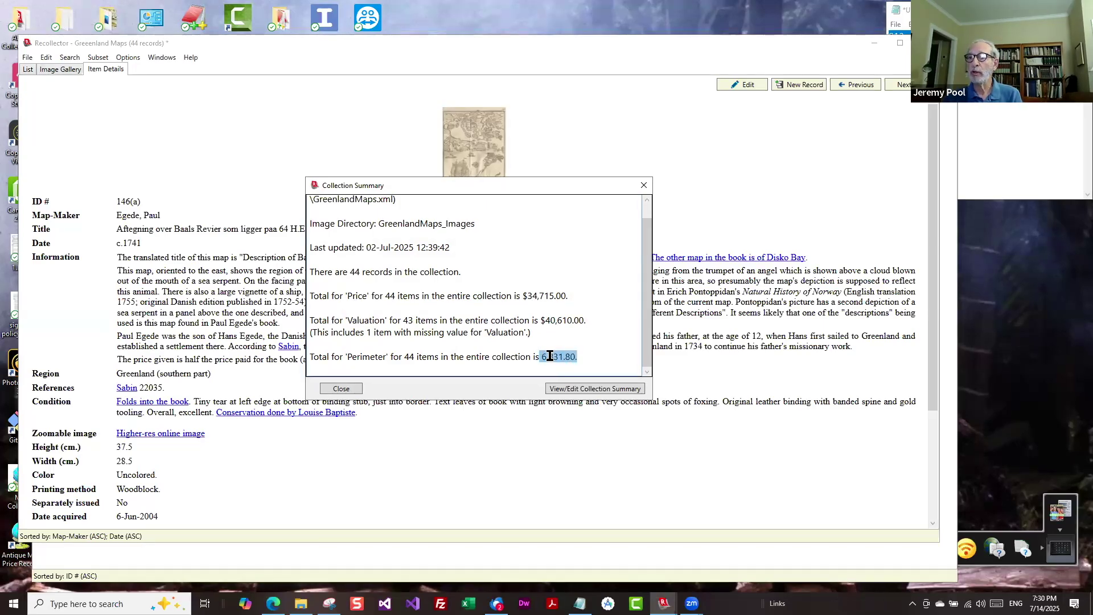
pyautogui.click(645, 185)
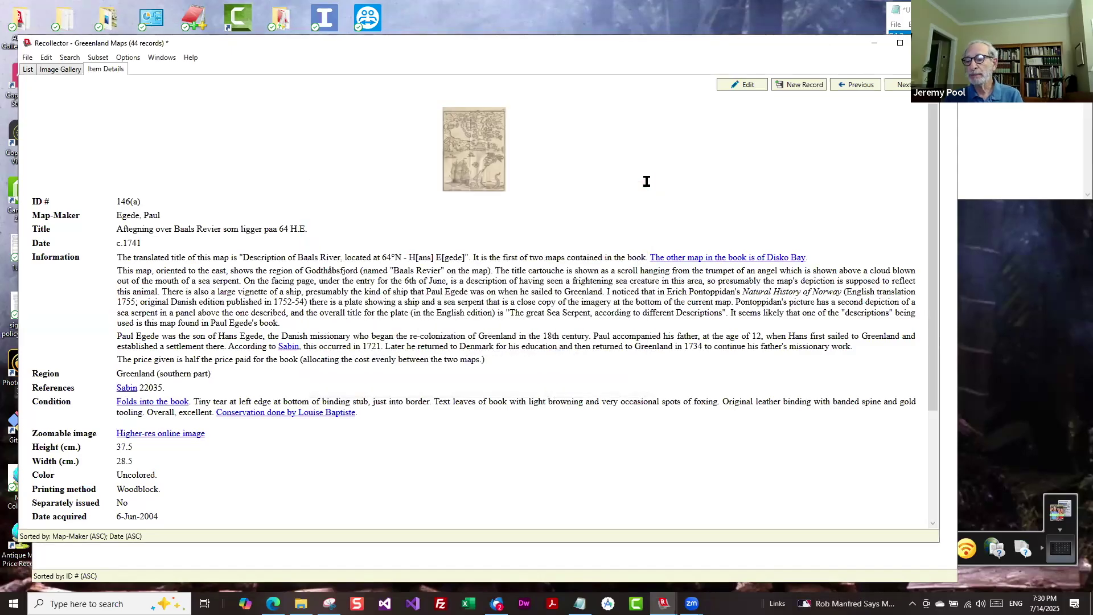
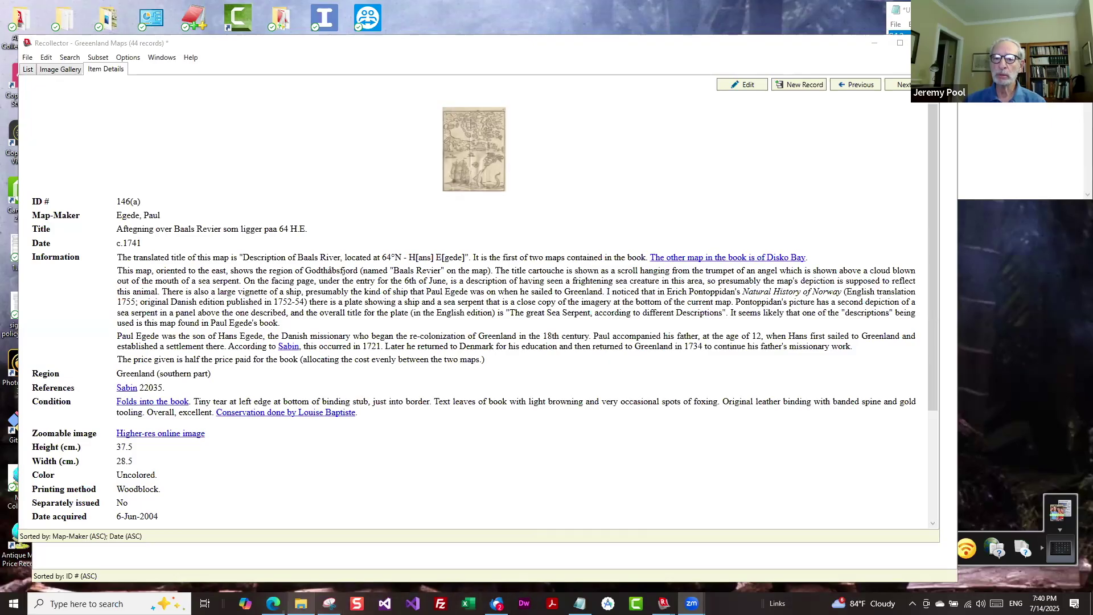
# Bring the browser showing the CARLI 'Olympia WA - Hotel Olympian' postcard record to the front.
pyautogui.click(273, 604)
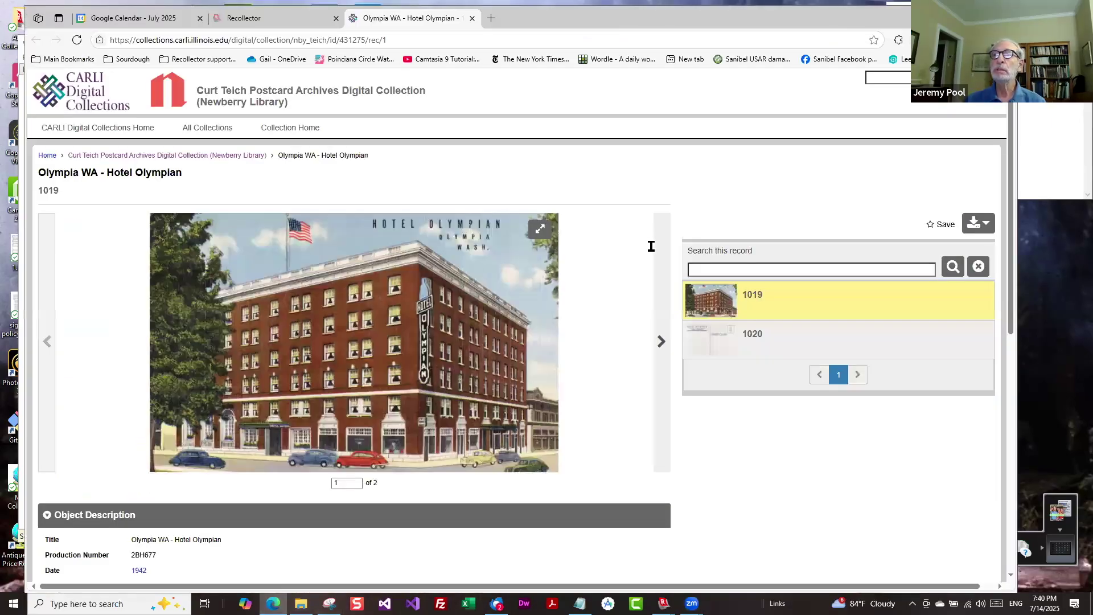
# Switch to the Recollector collectingcatalog.com tab in Edge.
pyautogui.hotkey('ctrl', 'shift', 'Tab')
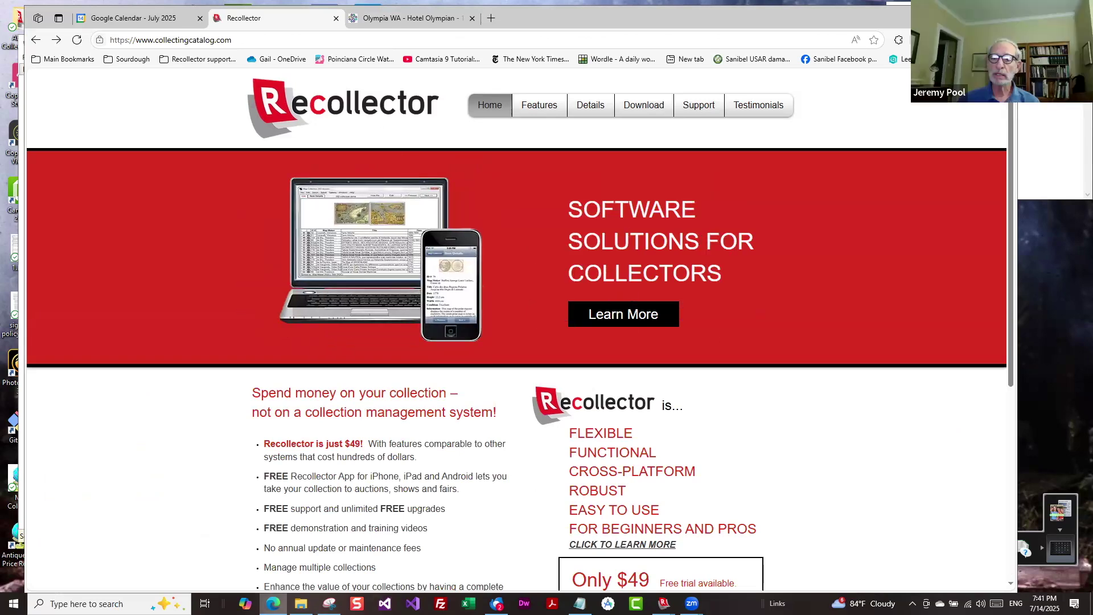
# Switch to Recollector's 272-record Personal Postcard Collection list.
pyautogui.click(329, 604)
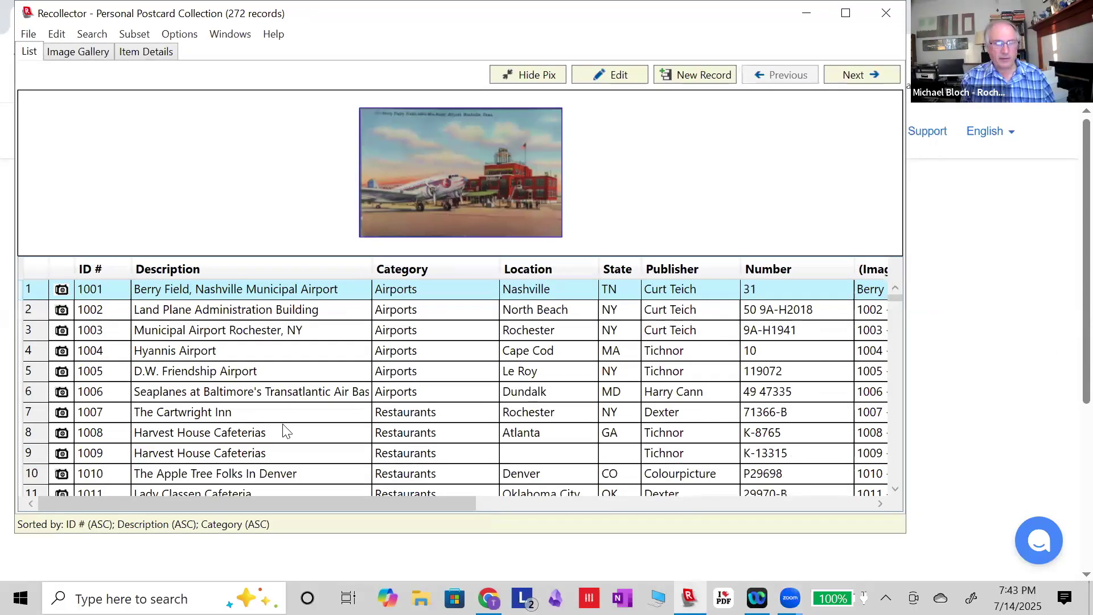
pyautogui.scroll(-5, 333, 390)
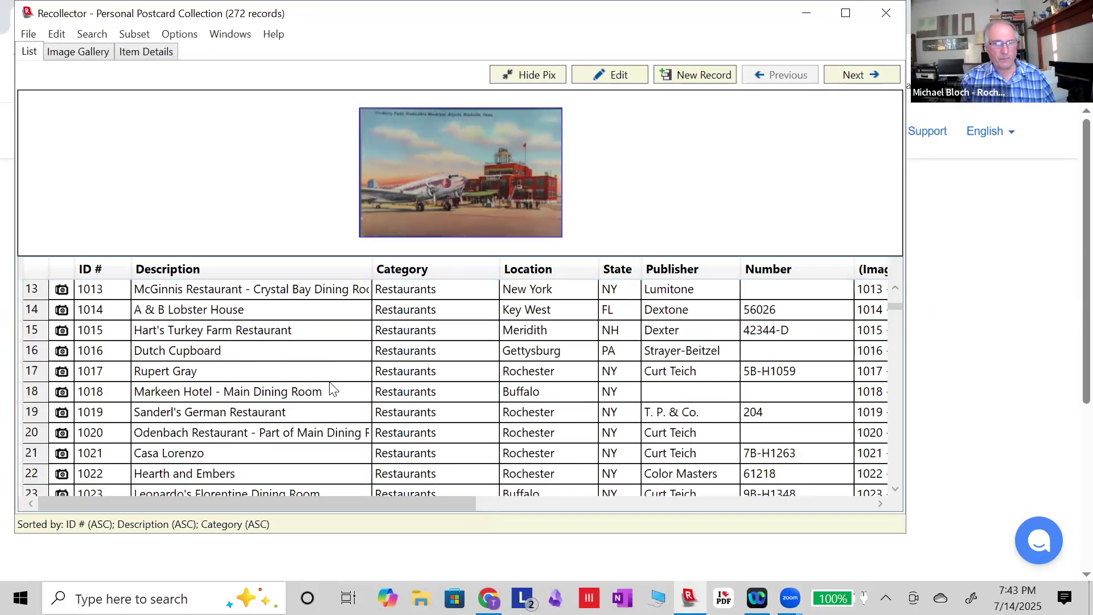
pyautogui.scroll(5, 333, 390)
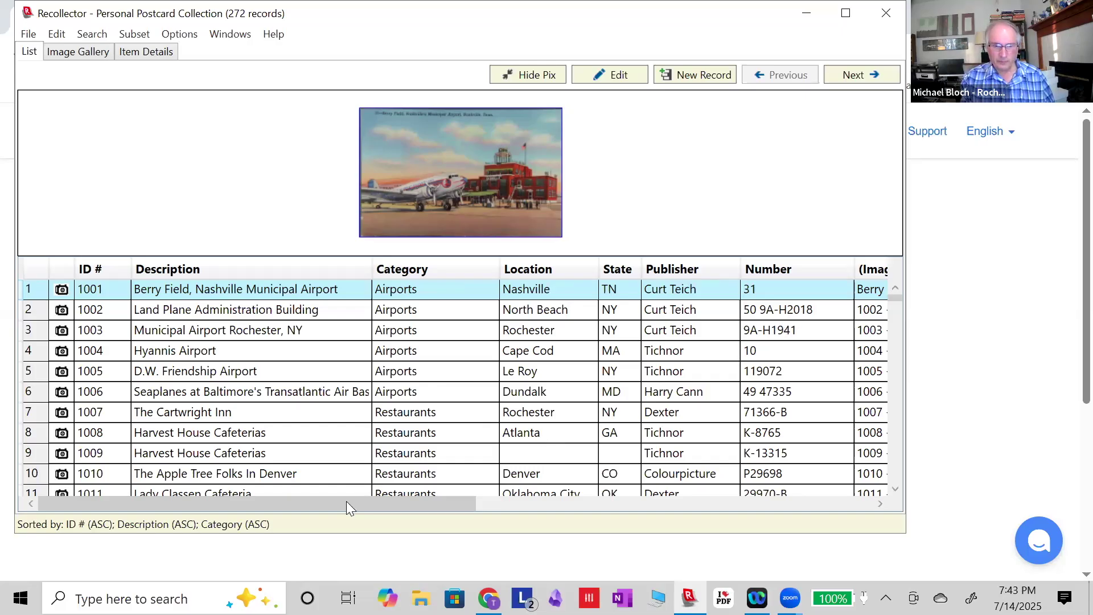
pyautogui.moveTo(347, 503); pyautogui.dragTo(552, 502)
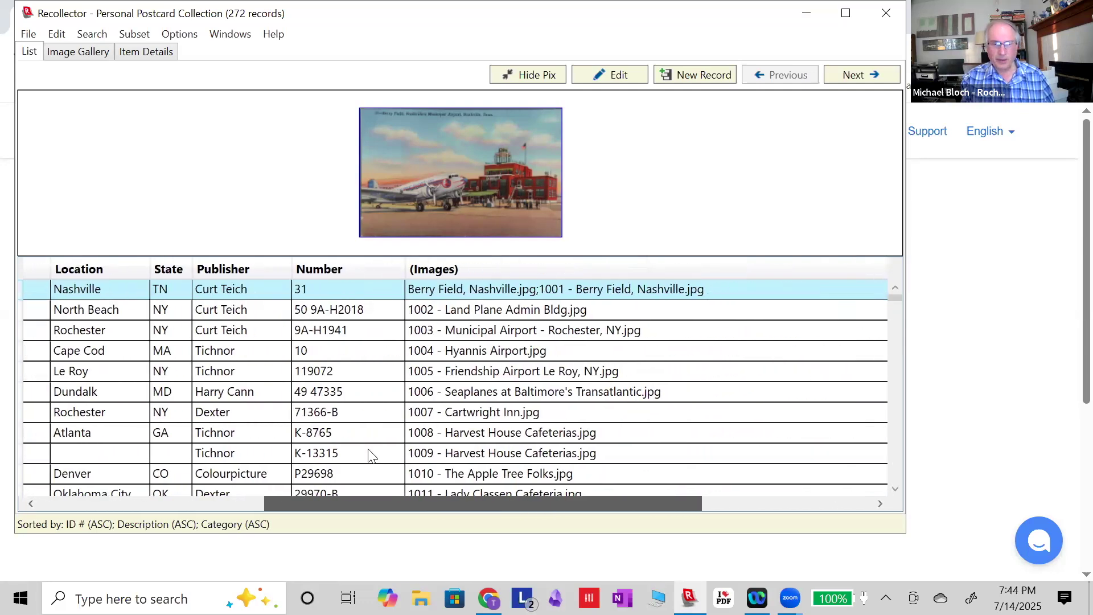
pyautogui.hscroll(-10, 318, 474)
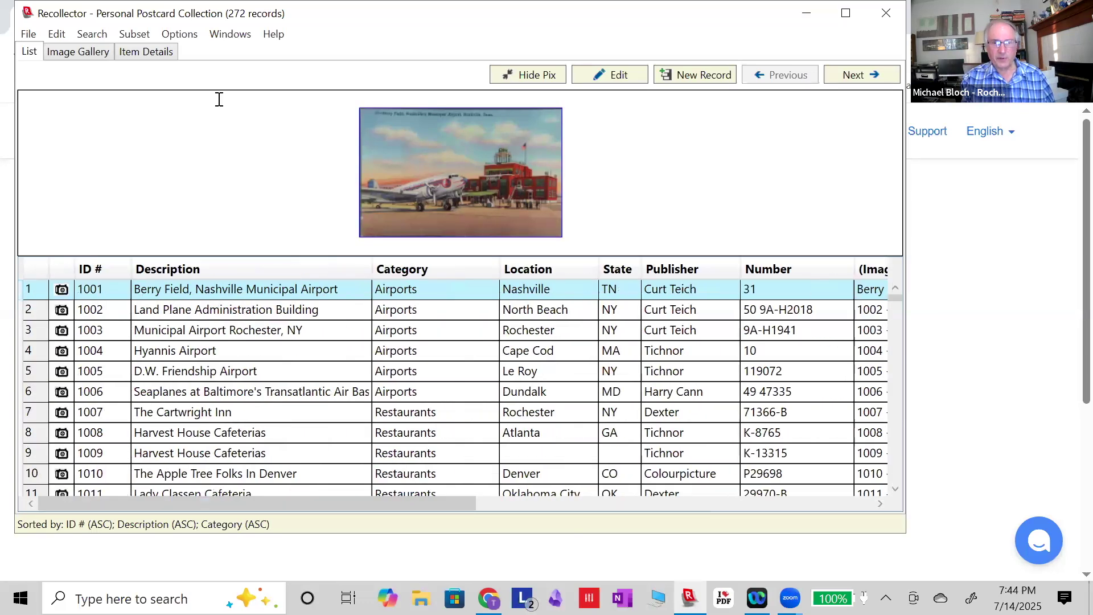
pyautogui.click(98, 57)
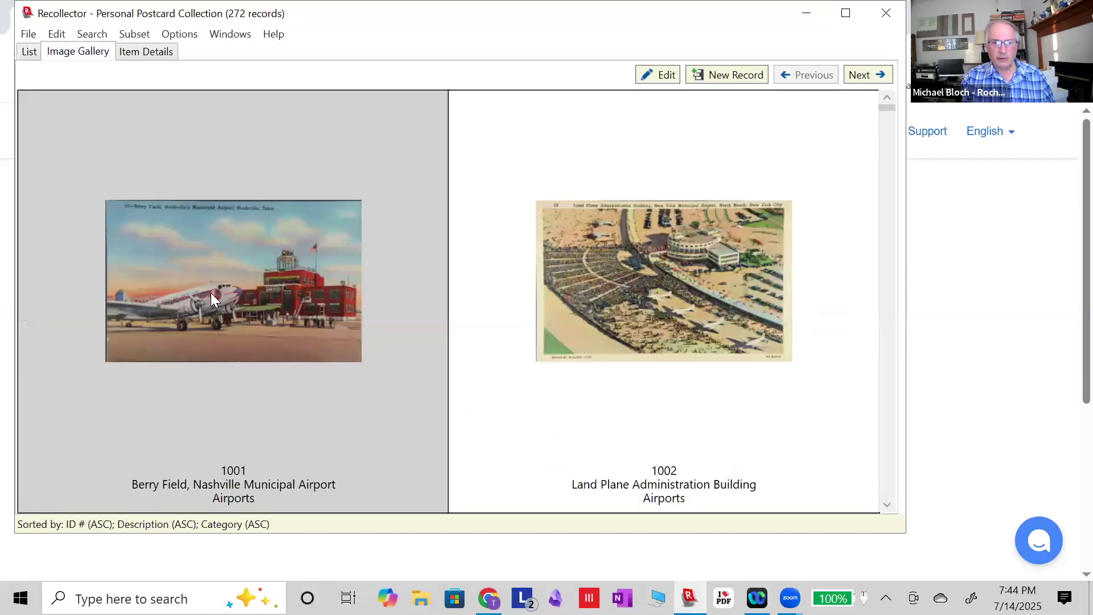
pyautogui.scroll(-10, 211, 293)
pyautogui.scroll(-2, 211, 293)
pyautogui.scroll(12, 210, 292)
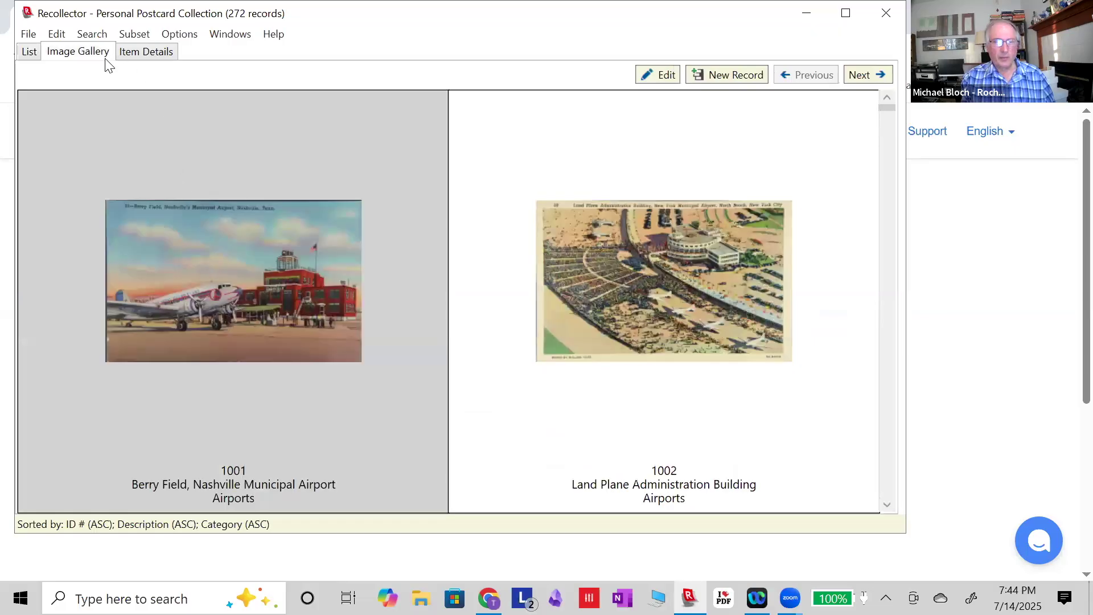
pyautogui.click(29, 53)
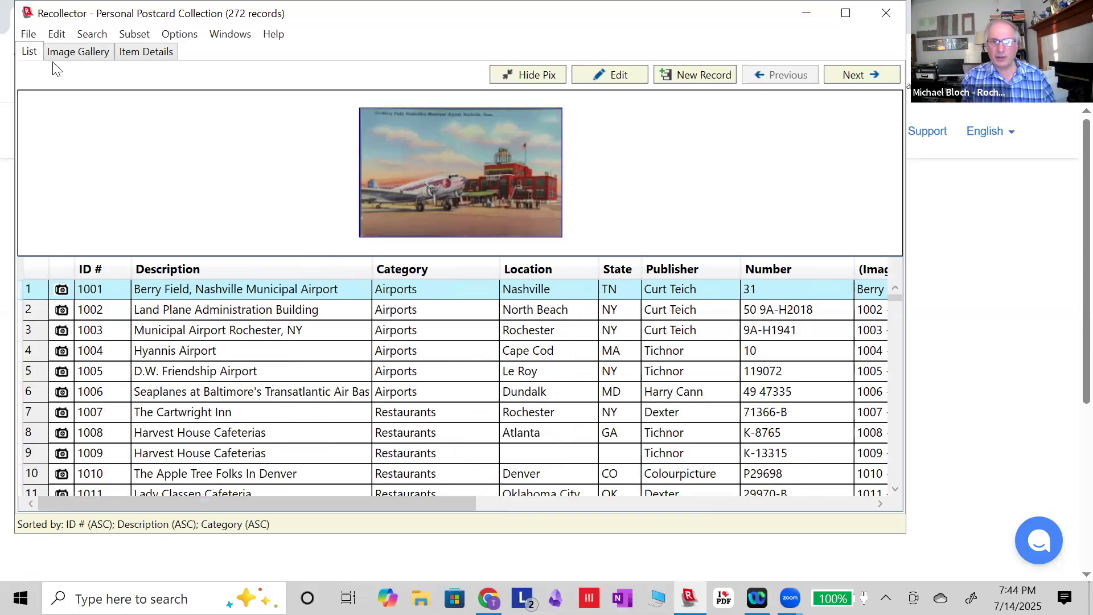
# Start new postcard record 1273 and type a person's name as its description.
pyautogui.click(698, 79)
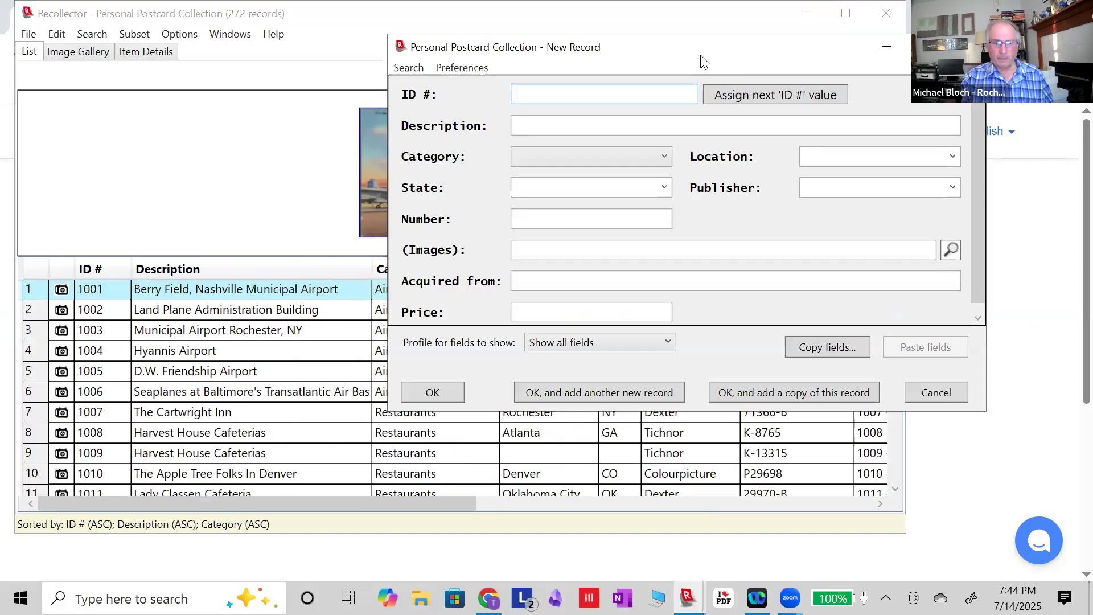
pyautogui.moveTo(701, 55); pyautogui.dragTo(444, 55)
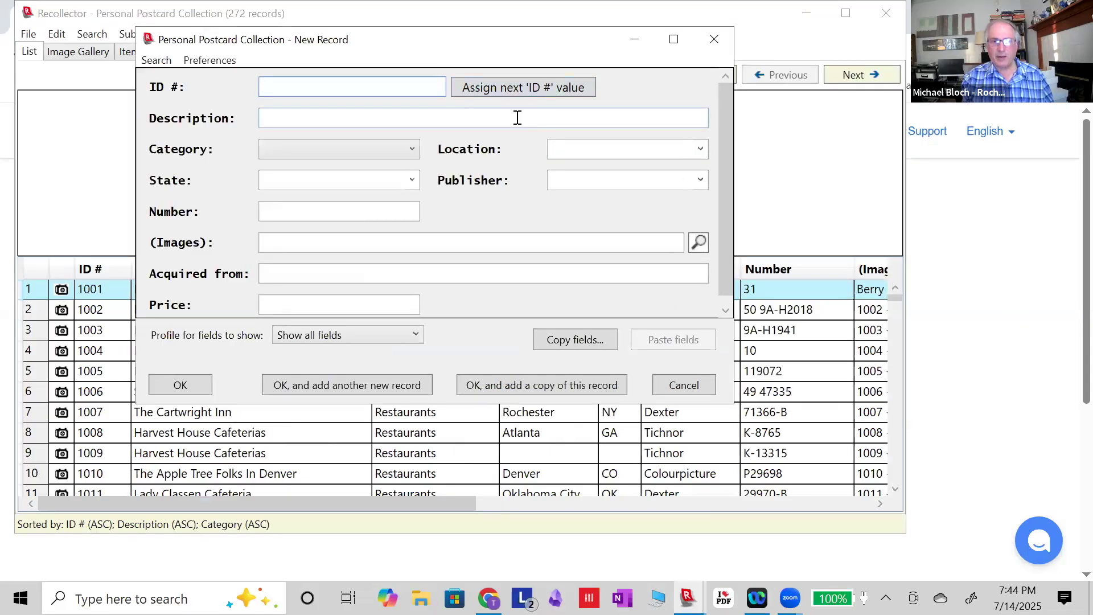
pyautogui.click(519, 90)
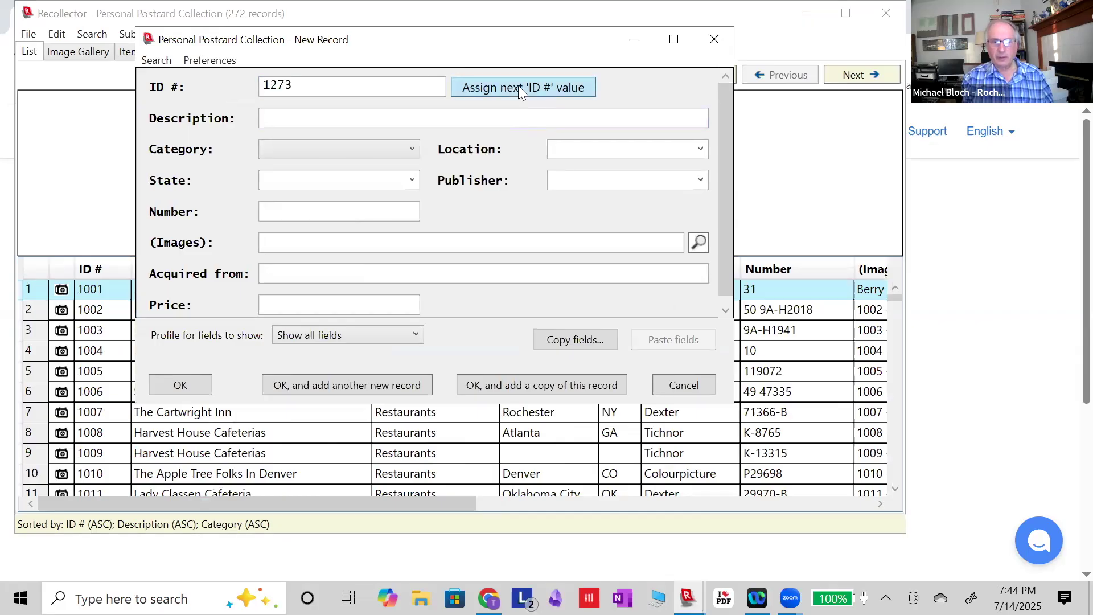
pyautogui.click(409, 116)
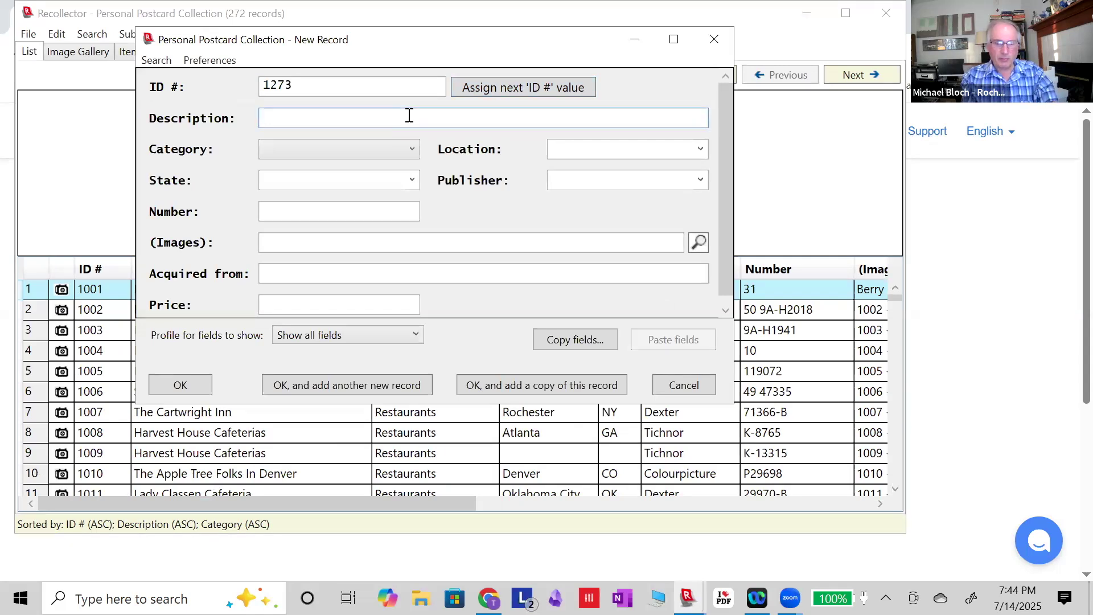
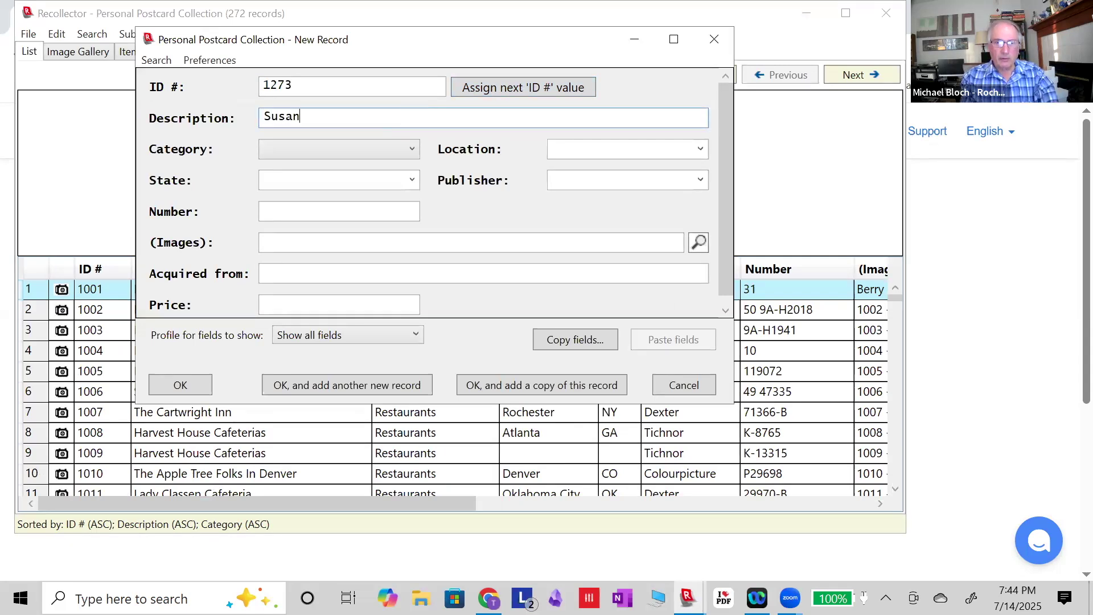
# Set category Humor, location Rochester, state NY and publisher Curt Teich.
pyautogui.click(410, 149)
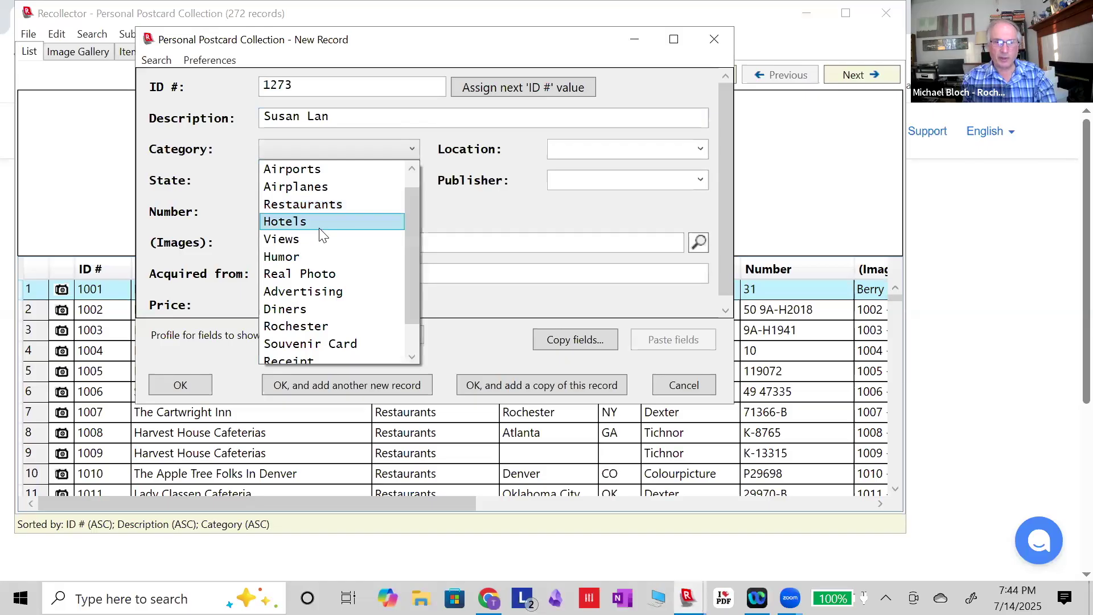
pyautogui.click(307, 256)
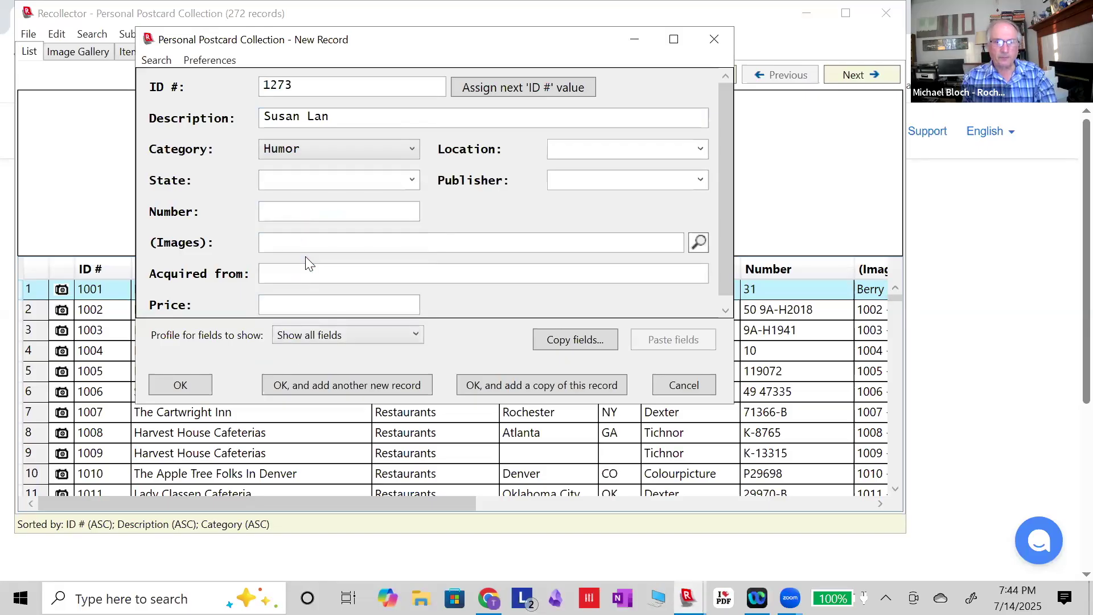
pyautogui.click(700, 150)
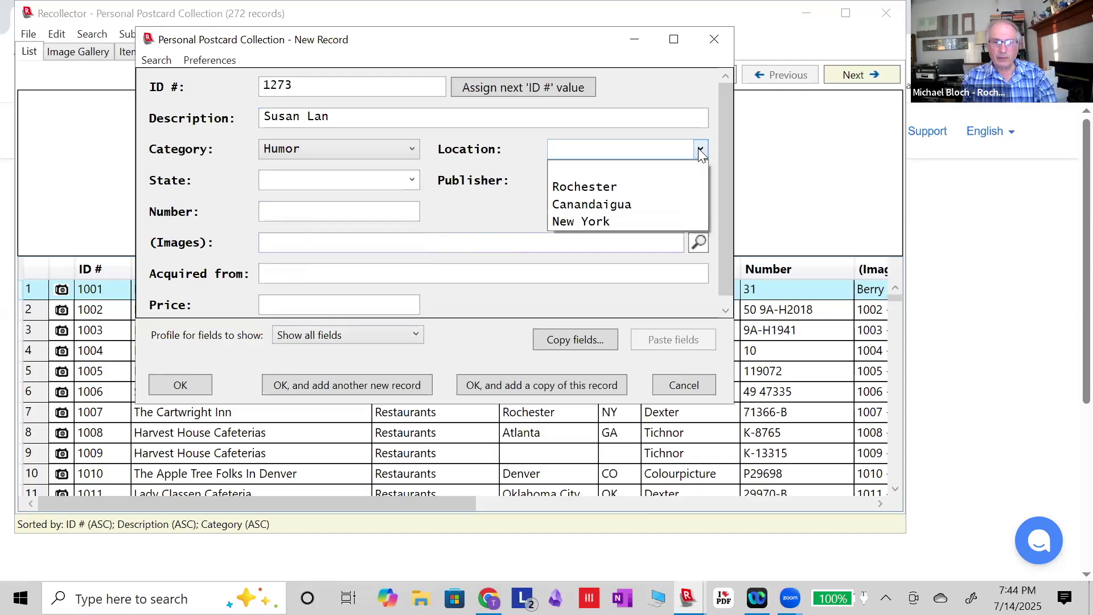
pyautogui.click(598, 186)
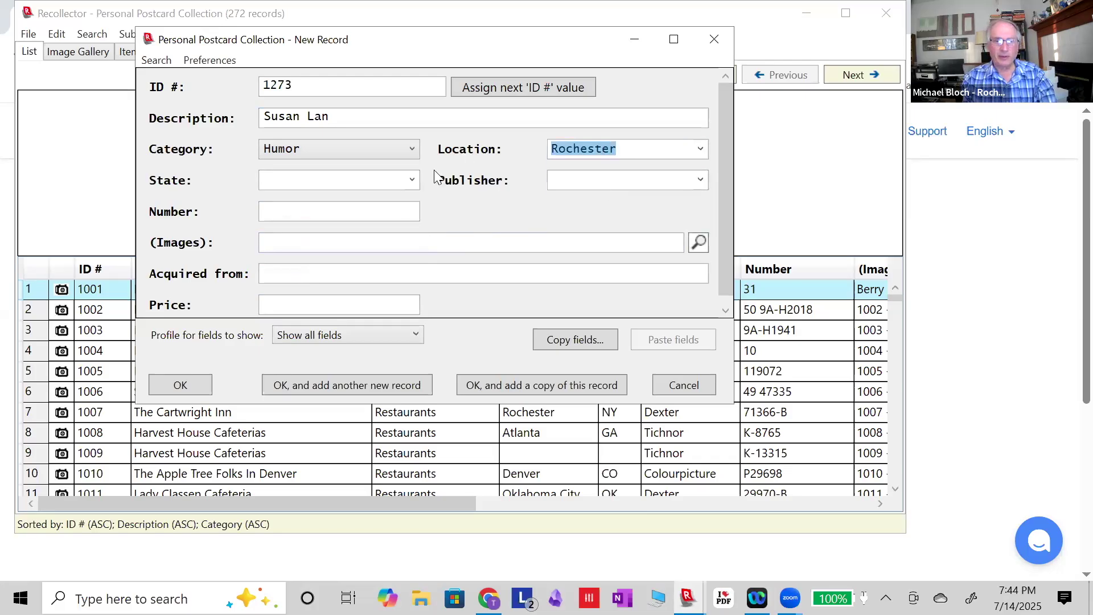
pyautogui.click(409, 180)
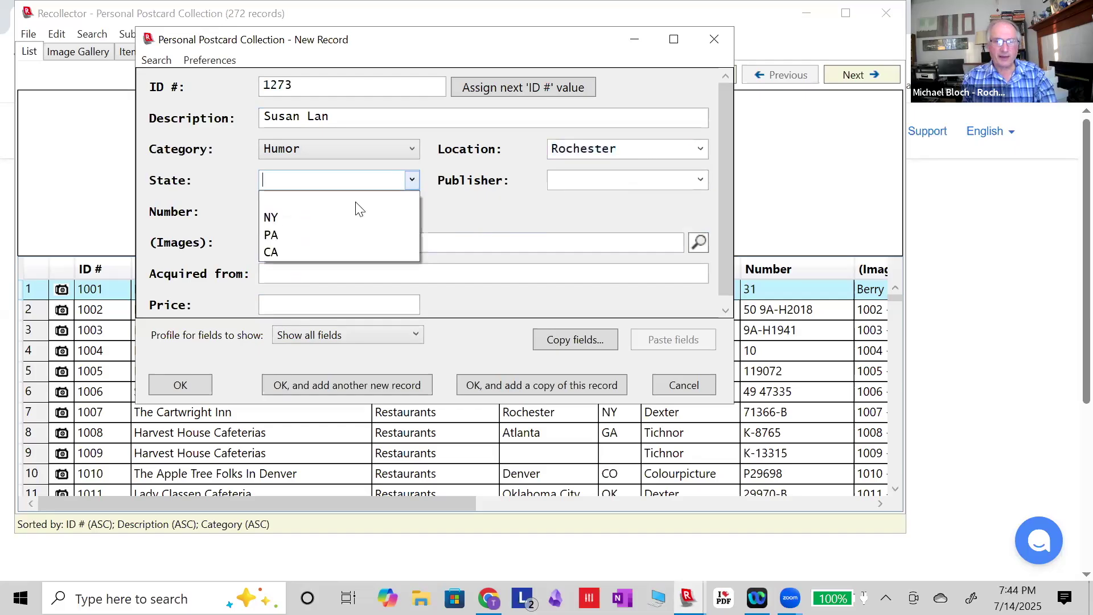
pyautogui.click(305, 220)
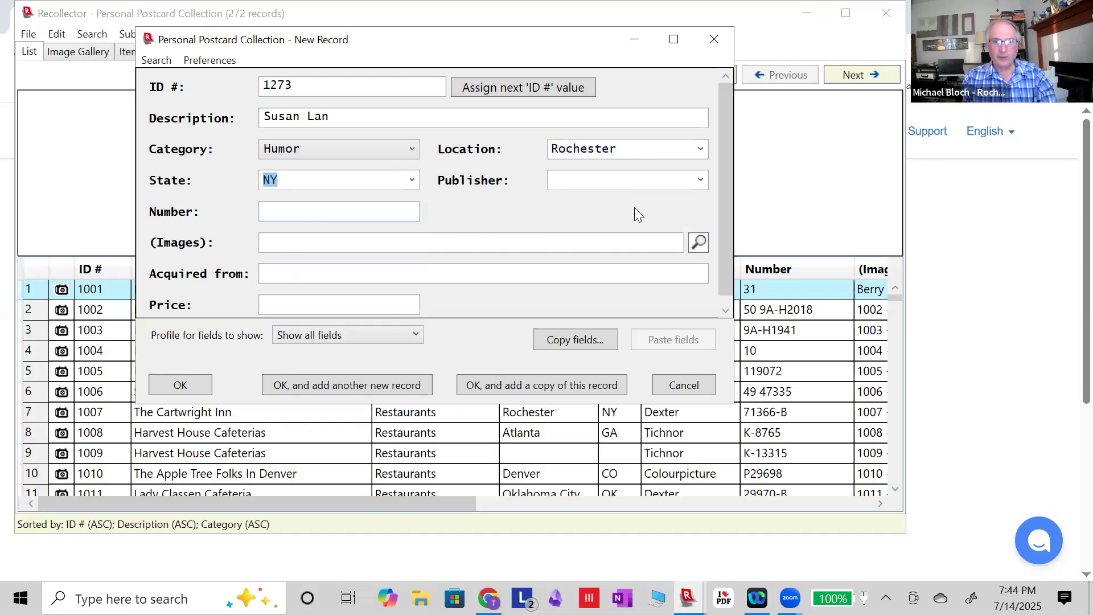
pyautogui.click(700, 181)
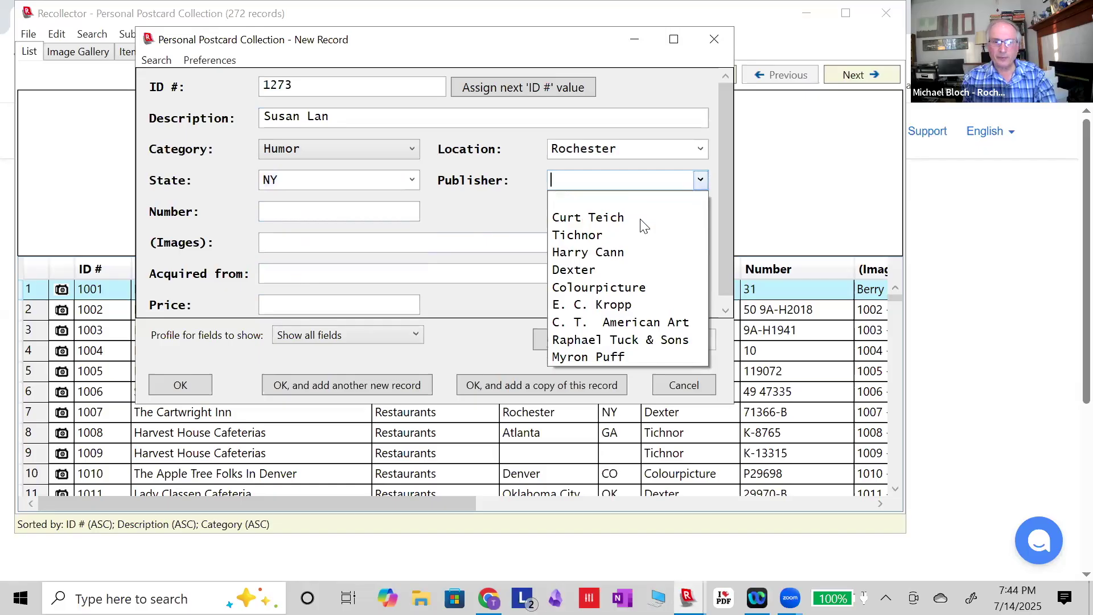
pyautogui.click(626, 220)
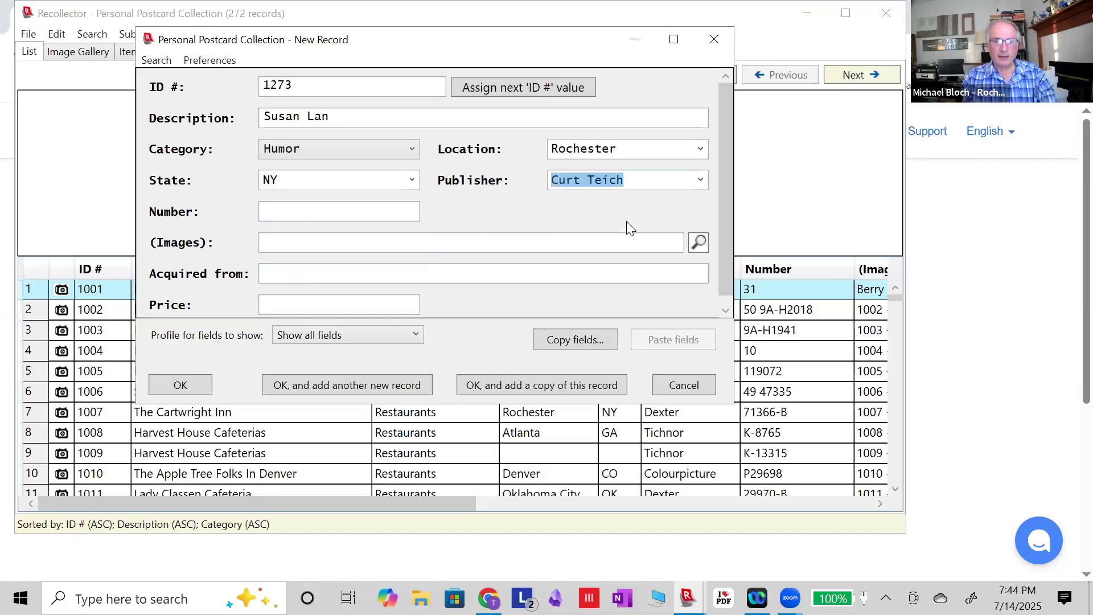
# Correct the description by adding the missing letter 'e'.
pyautogui.click(360, 216)
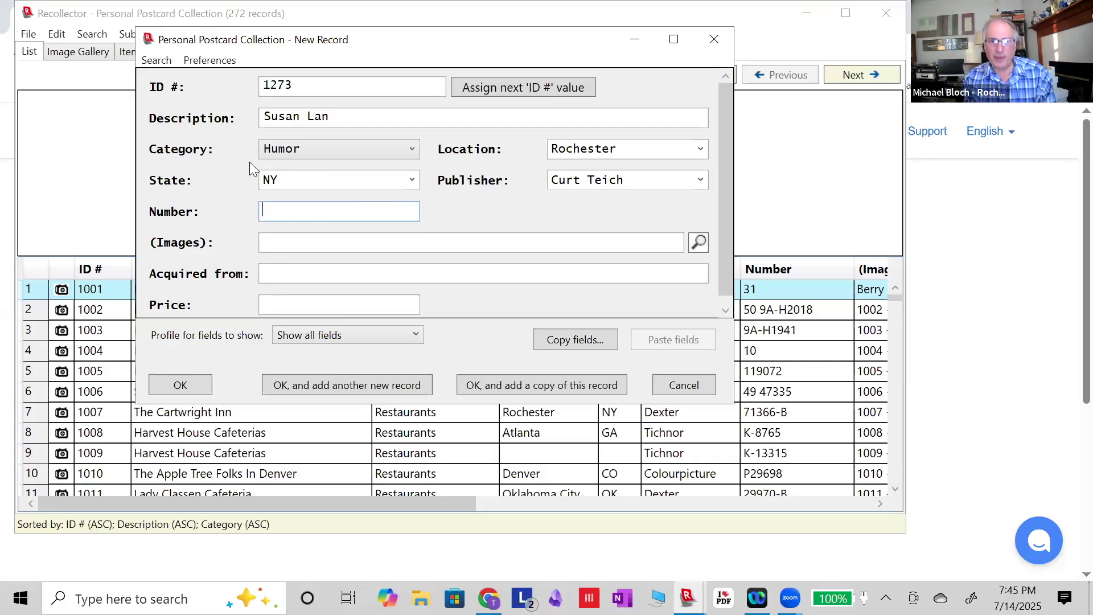
pyautogui.click(343, 114)
pyautogui.write('e')
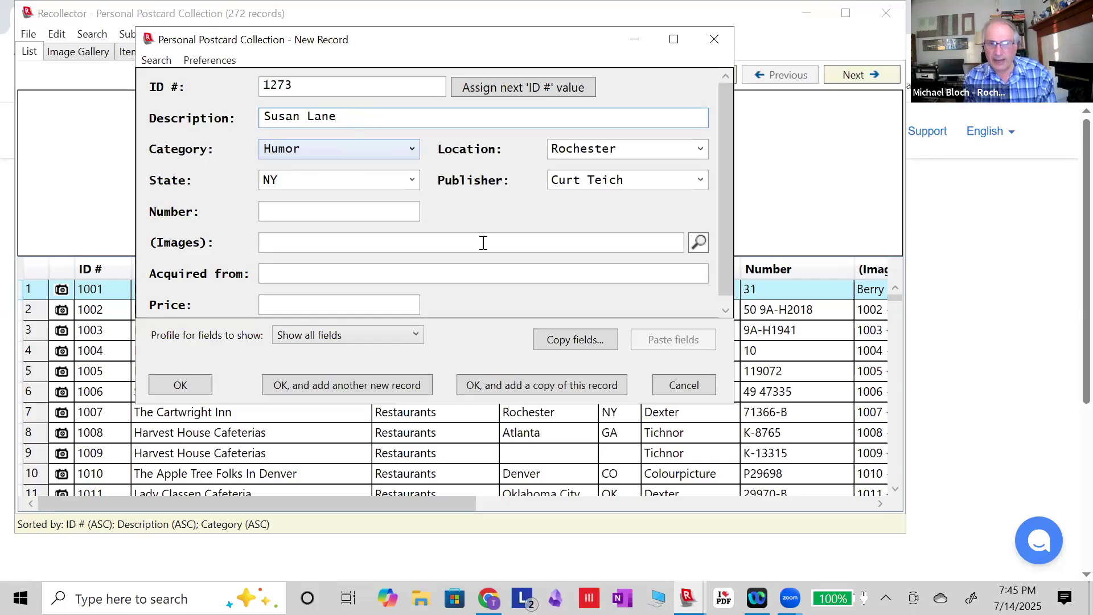
# Attach the image file 011 Postcards.jpg to record 1273.
pyautogui.click(703, 241)
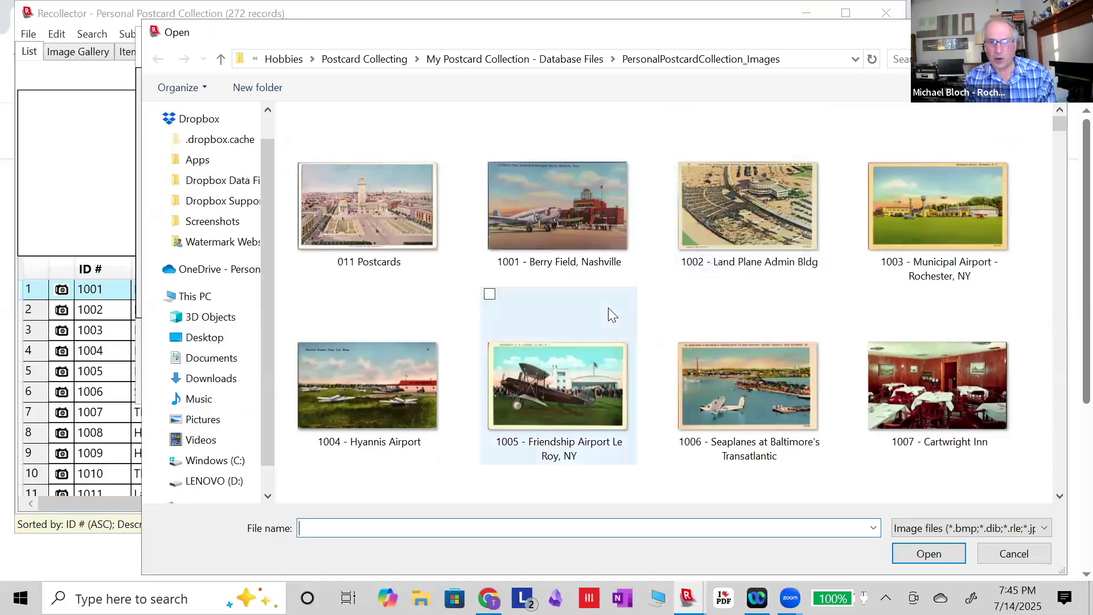
pyautogui.scroll(-2, 607, 308)
pyautogui.scroll(-4, 608, 308)
pyautogui.scroll(6, 608, 307)
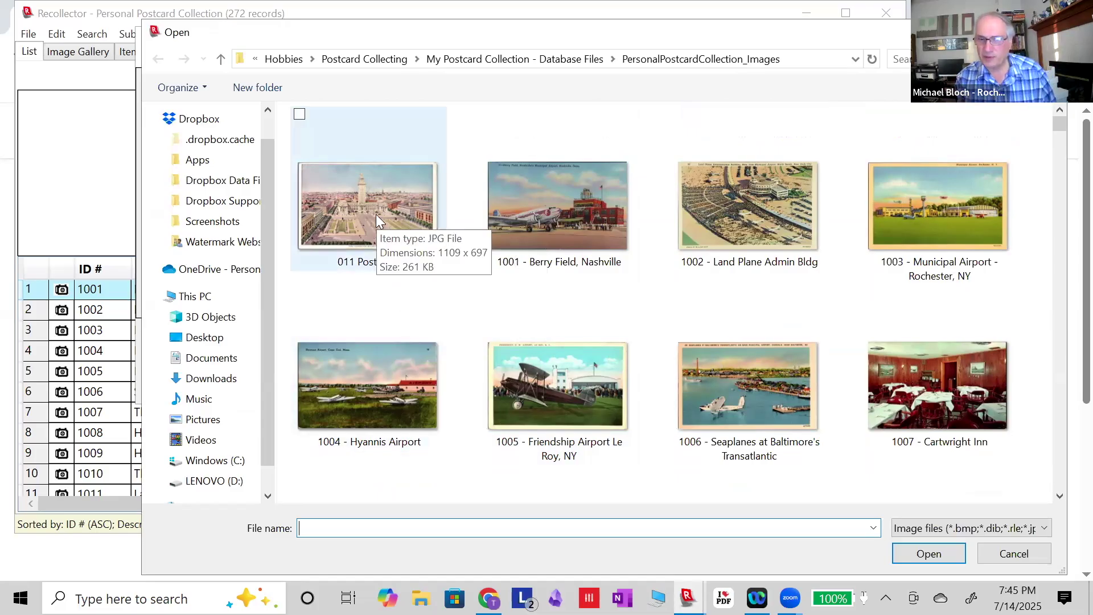
pyautogui.click(368, 257)
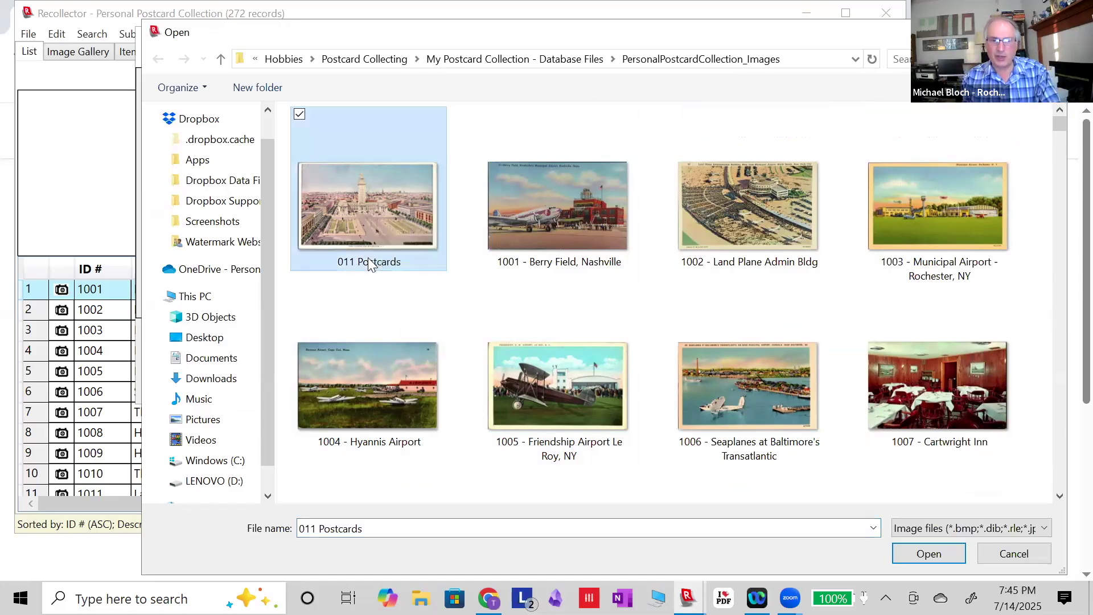
pyautogui.click(368, 257)
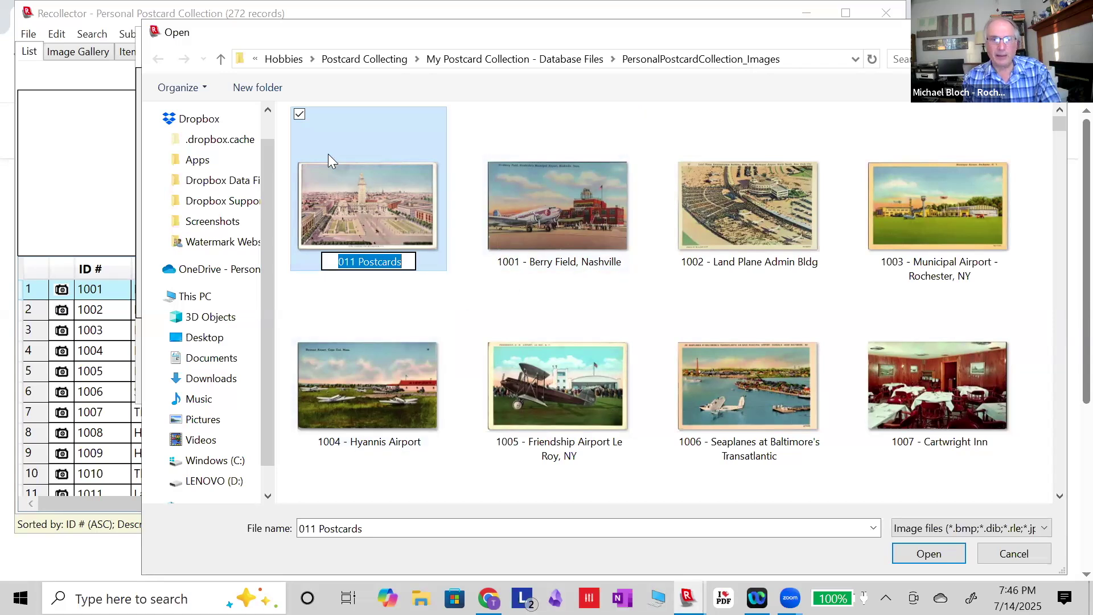
pyautogui.click(361, 198)
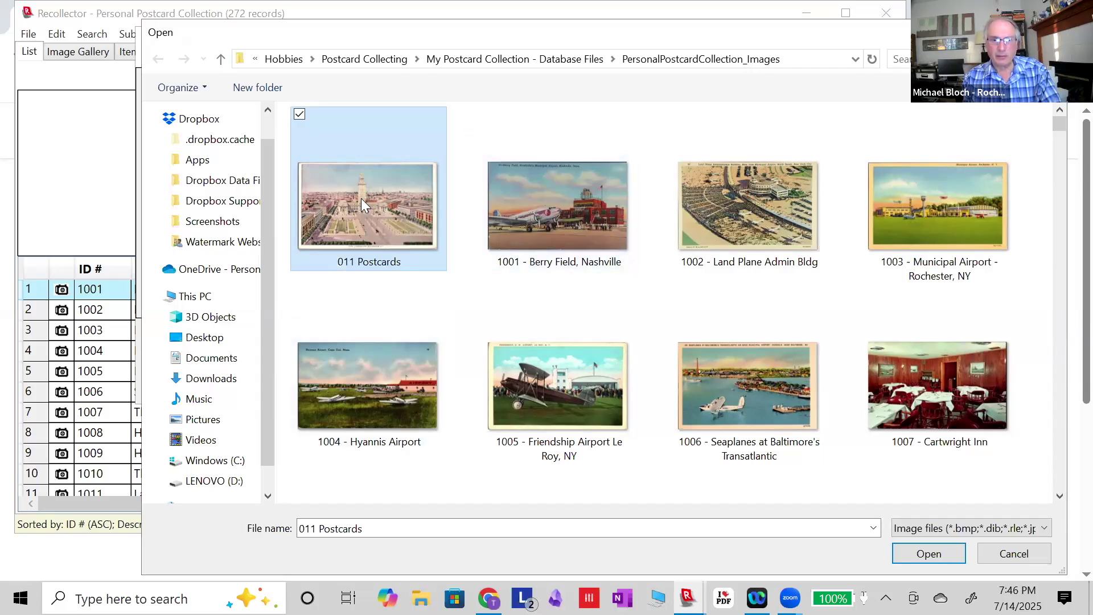
pyautogui.doubleClick(361, 198)
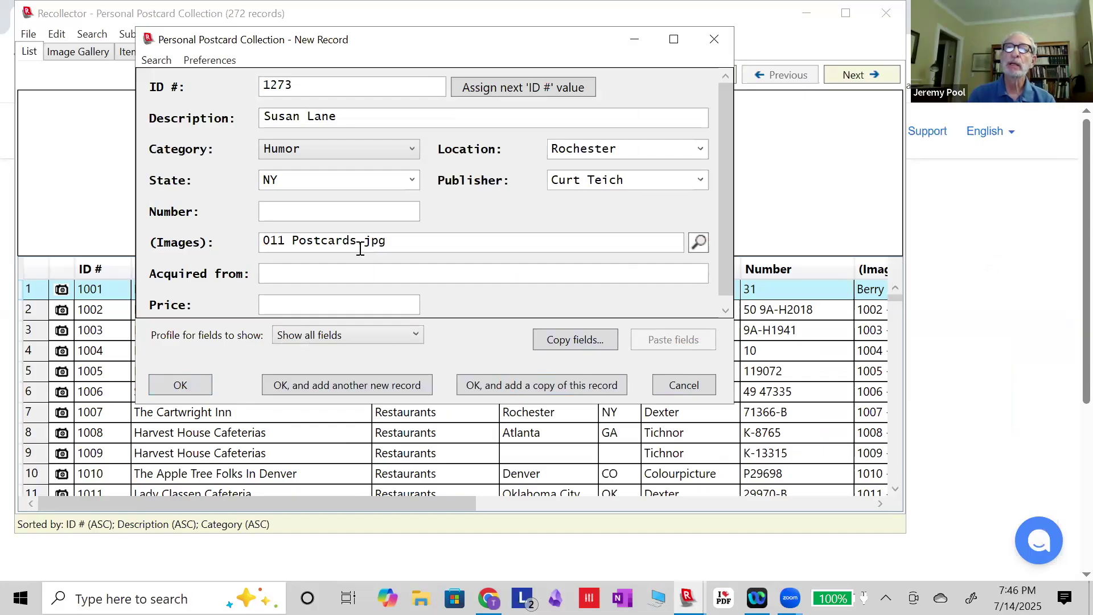
pyautogui.moveTo(354, 241)
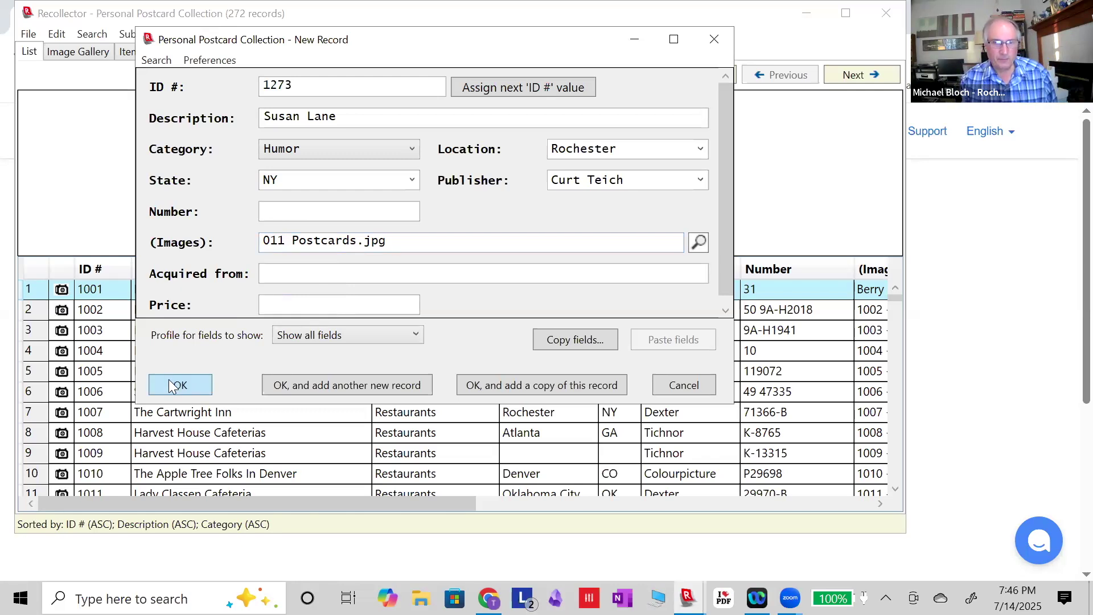
# Cancel the new record and scroll through the 272-record postcard list.
pyautogui.click(681, 386)
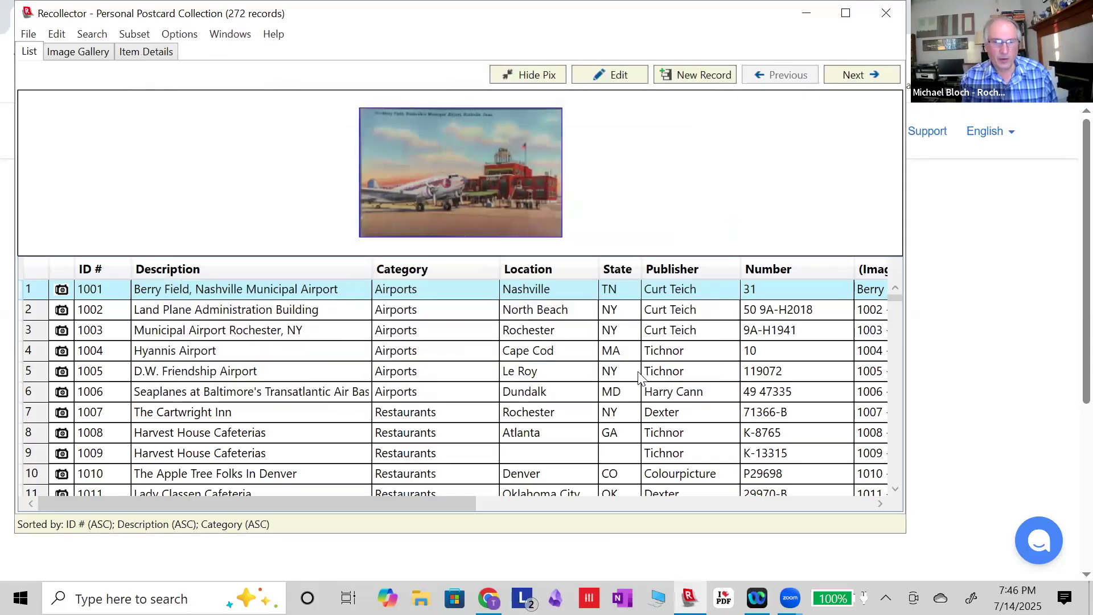
pyautogui.scroll(-18, 641, 375)
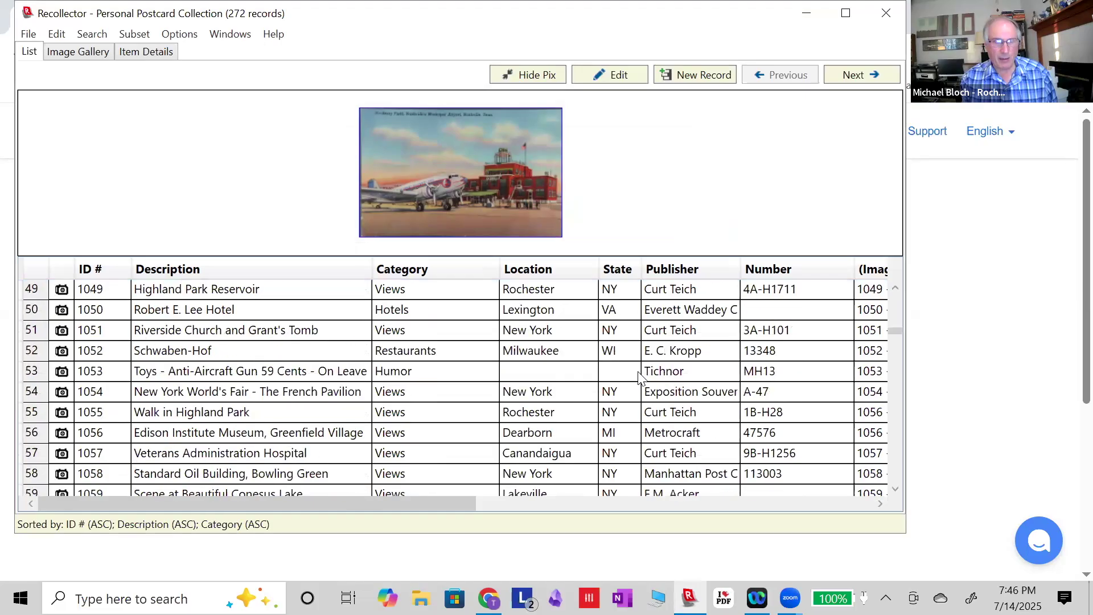
pyautogui.scroll(-18, 641, 376)
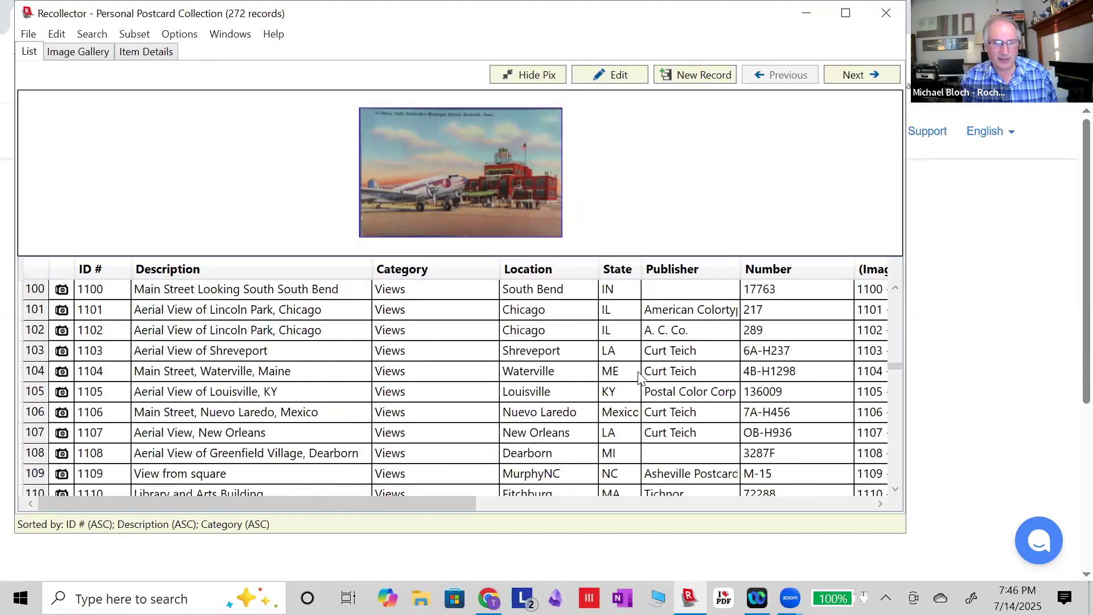
pyautogui.scroll(-8, 641, 375)
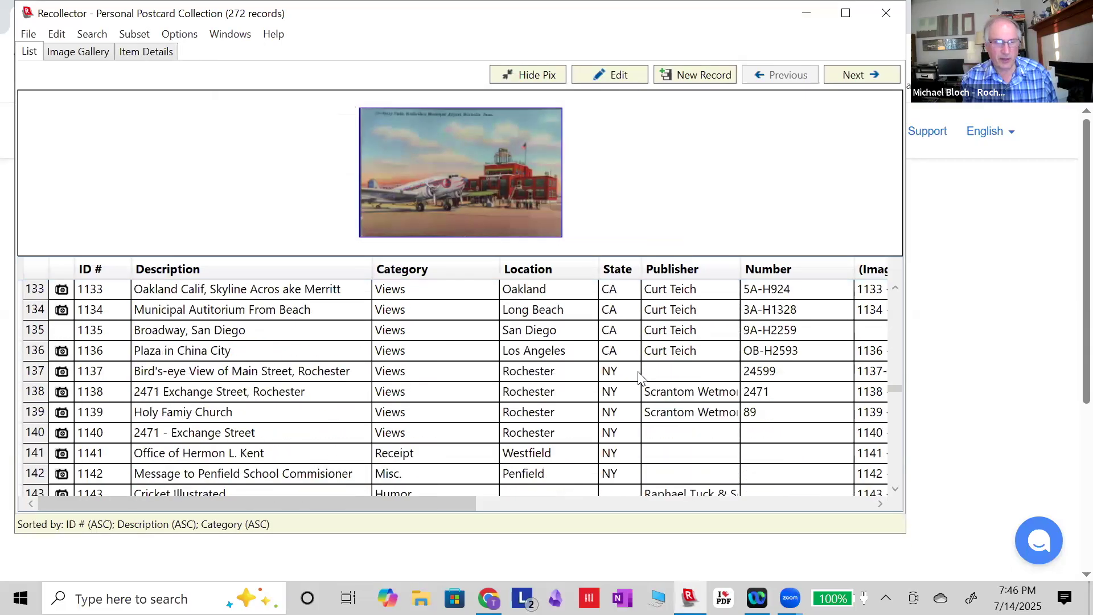
pyautogui.scroll(-2, 641, 375)
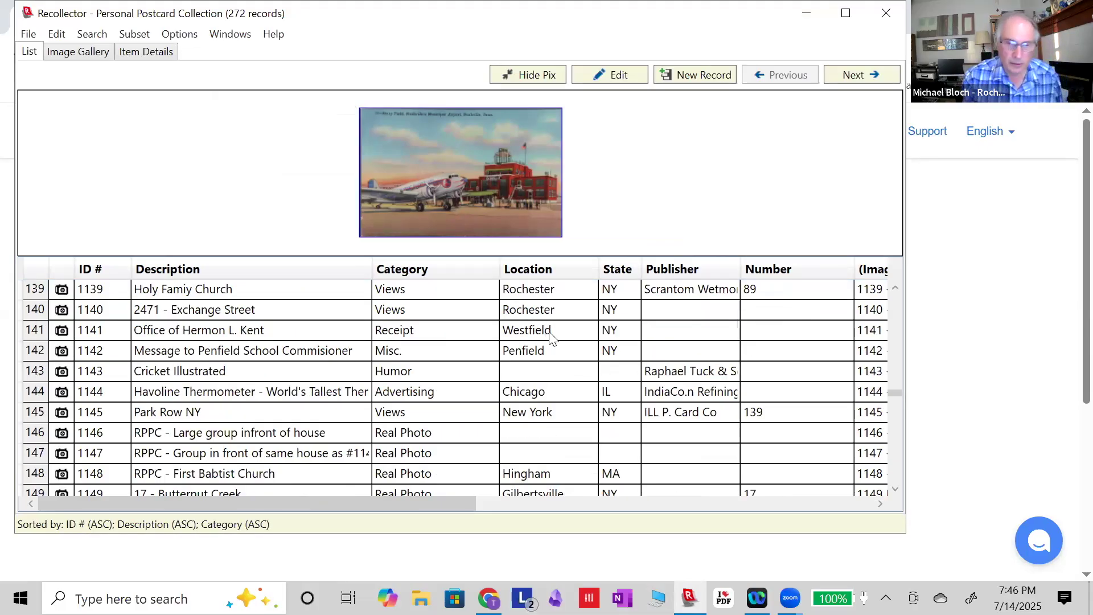
pyautogui.scroll(-11, 535, 330)
pyautogui.scroll(-14, 551, 336)
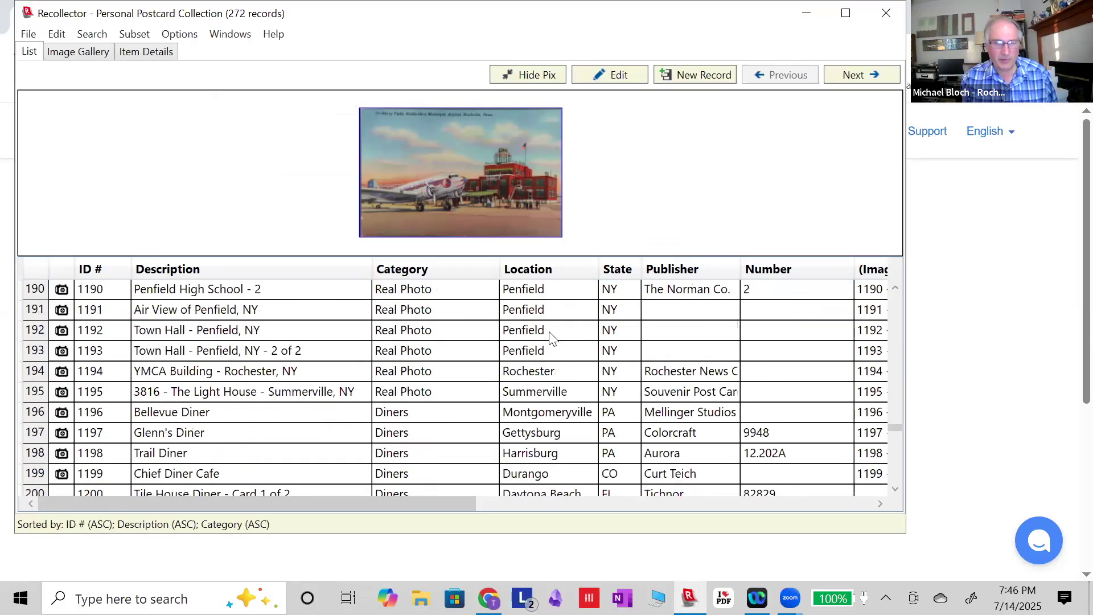
pyautogui.scroll(-16, 551, 336)
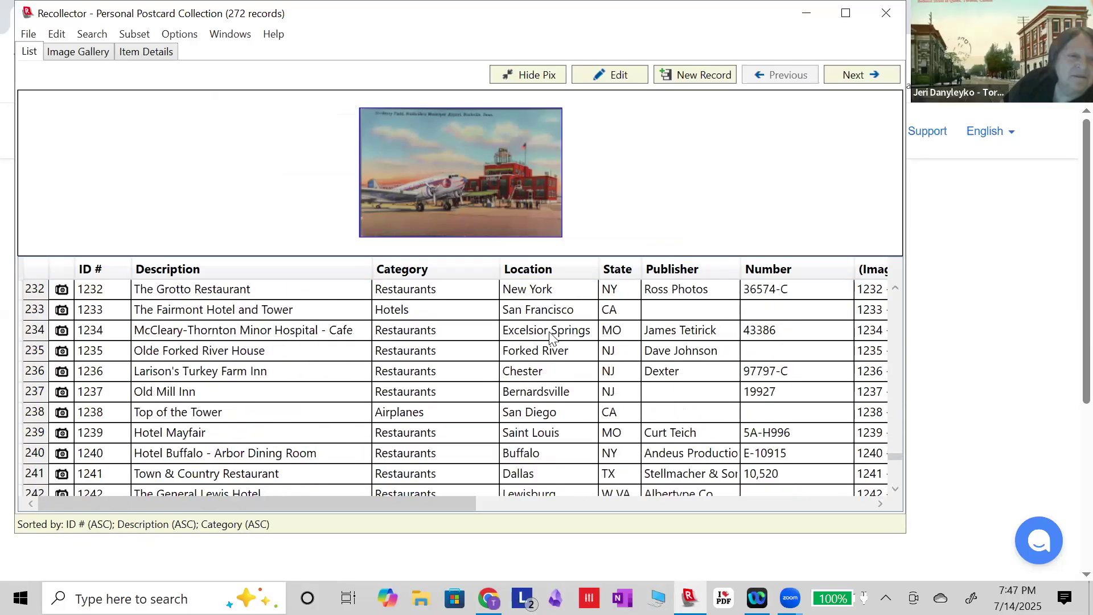
pyautogui.scroll(5, 551, 336)
pyautogui.scroll(-5, 550, 336)
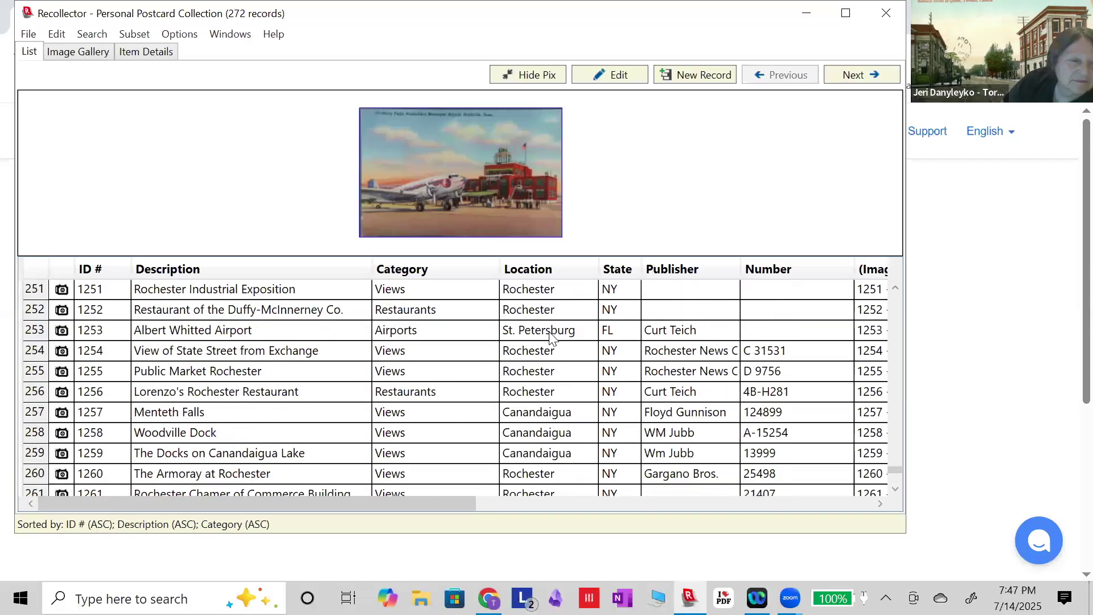
pyautogui.scroll(4, 551, 336)
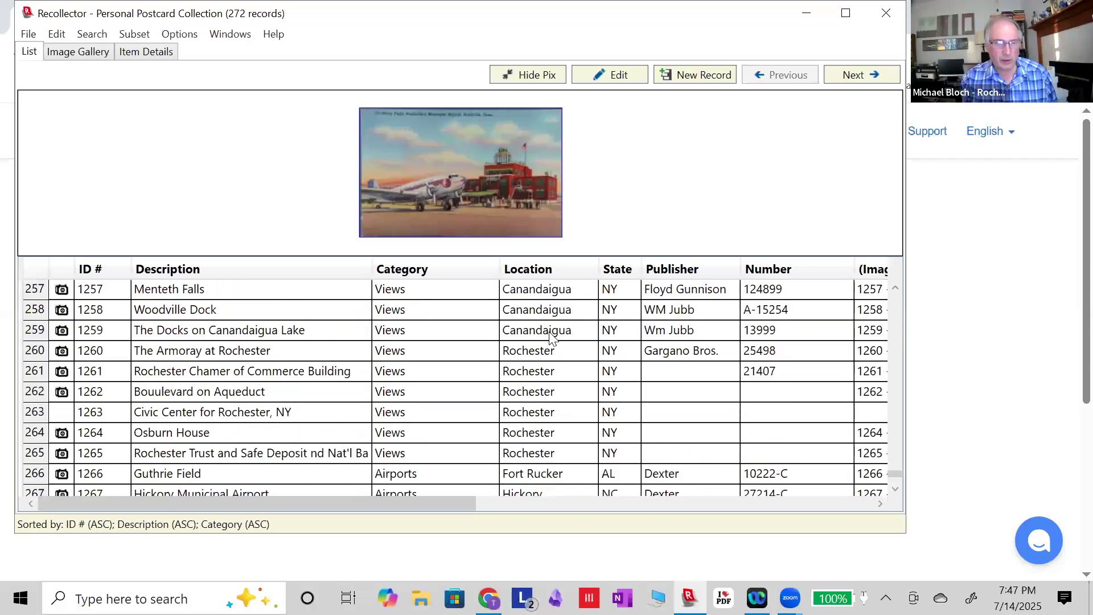
pyautogui.scroll(-4, 551, 336)
pyautogui.scroll(4, 551, 335)
pyautogui.scroll(10, 551, 336)
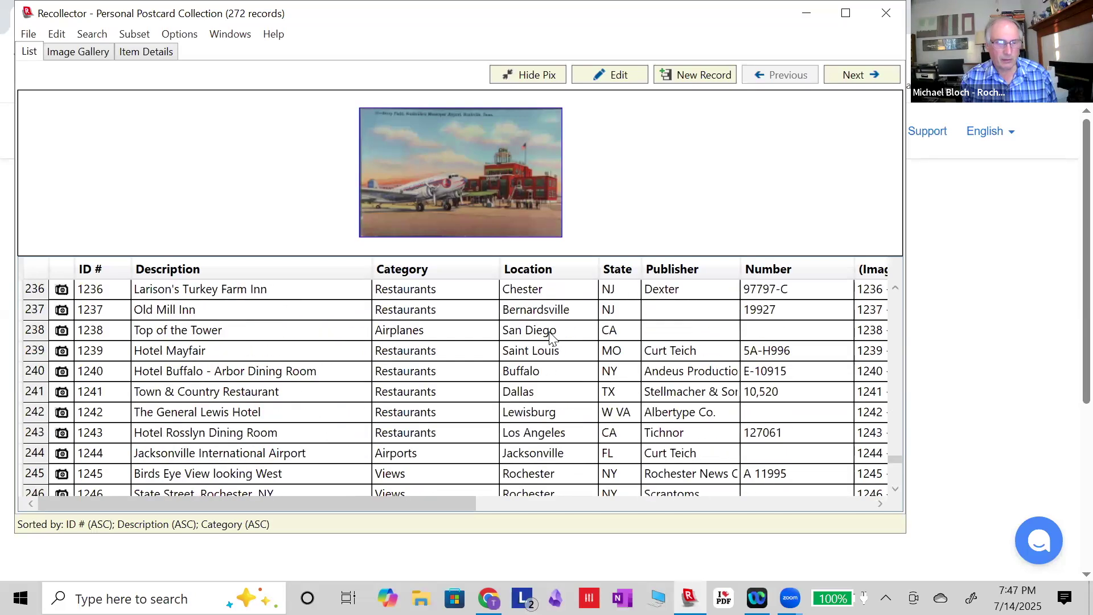
pyautogui.scroll(7, 551, 336)
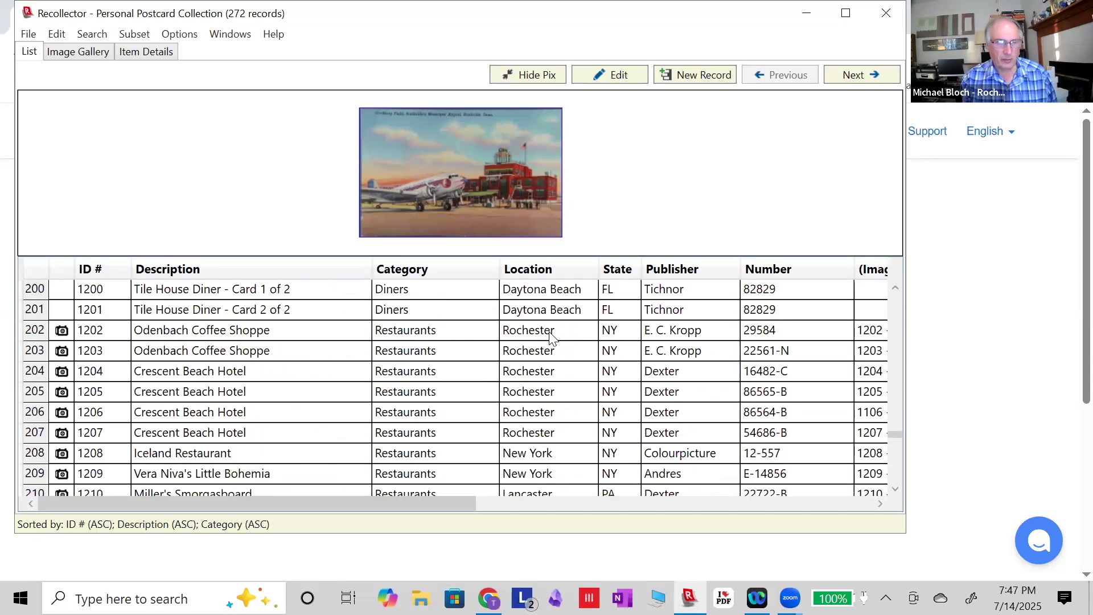
# Select the Odenbach Coffee Shoppe record and bring it back into view.
pyautogui.click(551, 335)
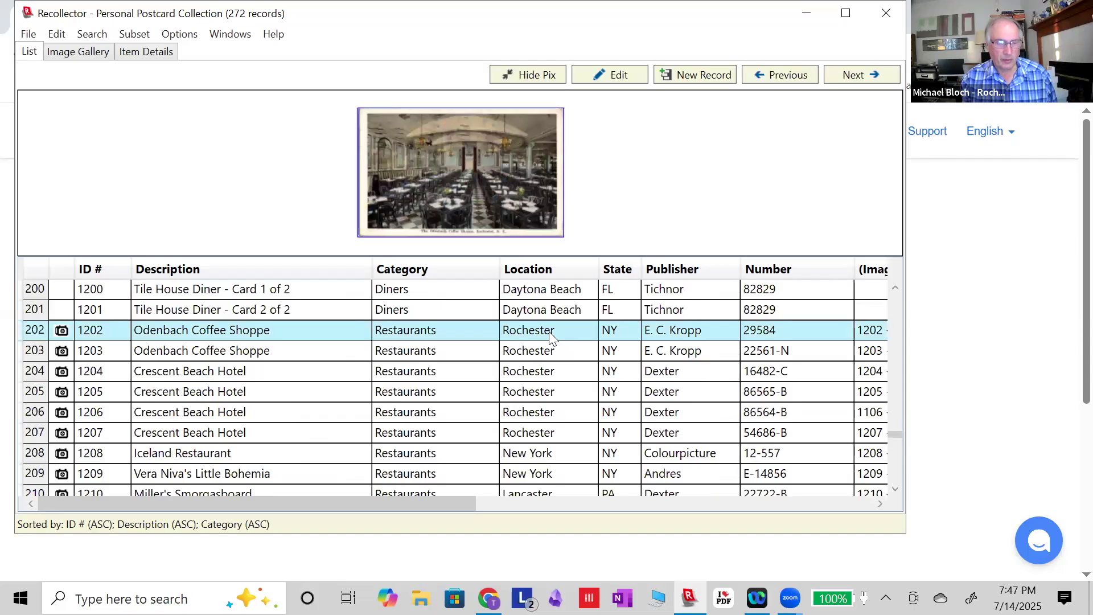
pyautogui.scroll(2, 551, 336)
pyautogui.scroll(9, 551, 336)
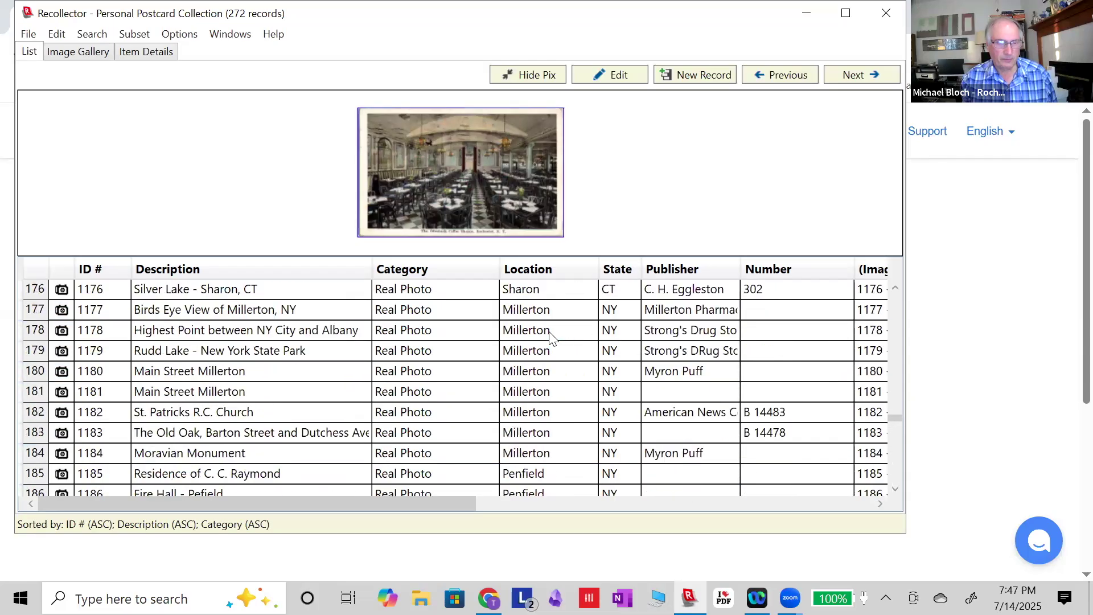
pyautogui.scroll(13, 551, 335)
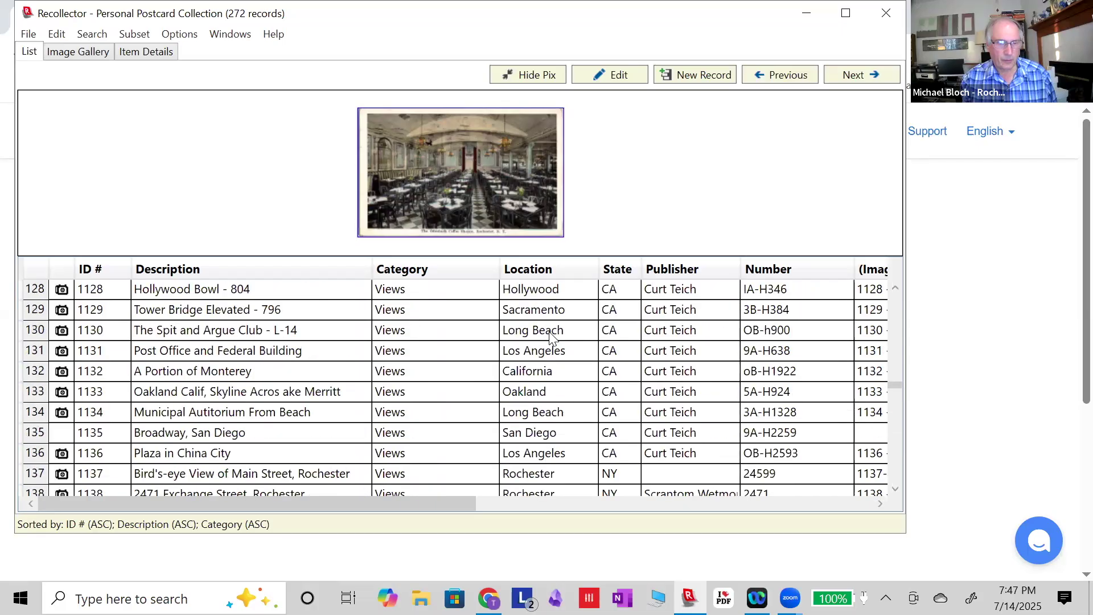
pyautogui.scroll(5, 551, 336)
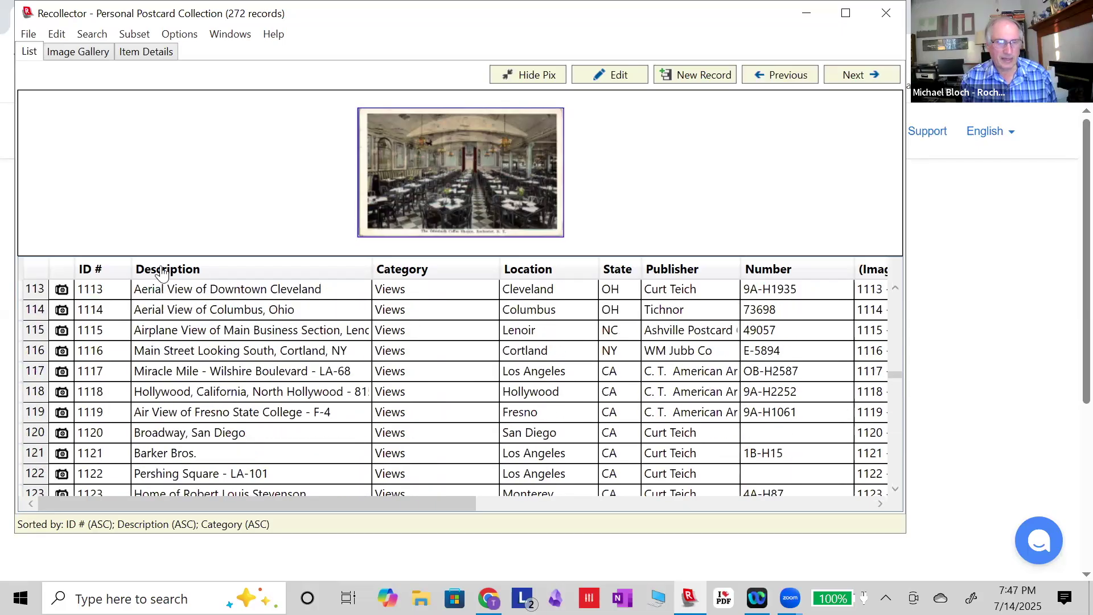
pyautogui.click(64, 272)
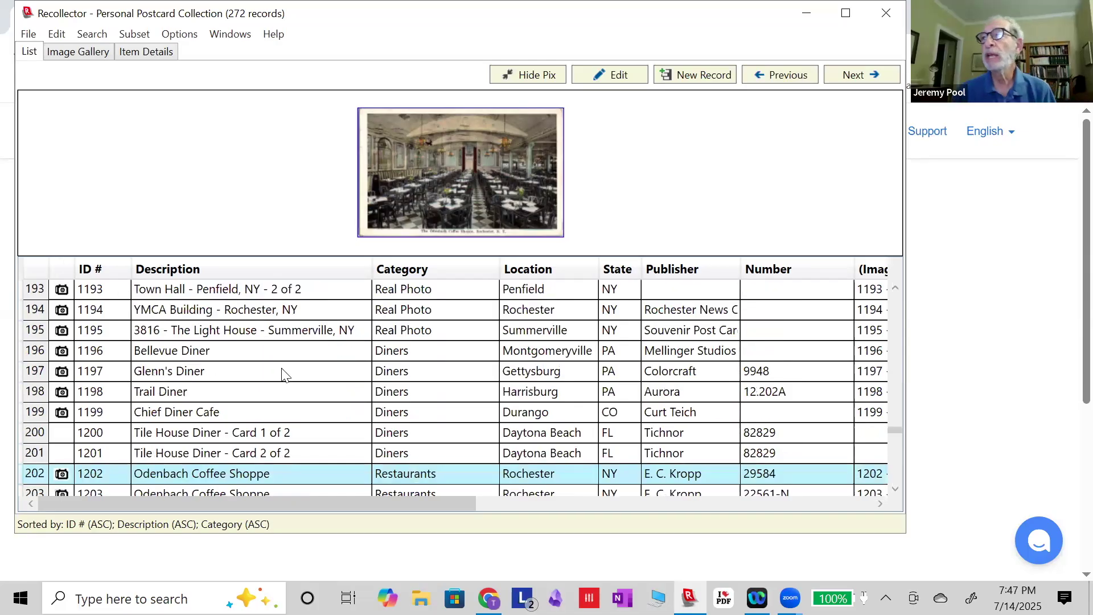
pyautogui.scroll(-6, 283, 374)
pyautogui.scroll(3, 285, 376)
pyautogui.scroll(3, 284, 376)
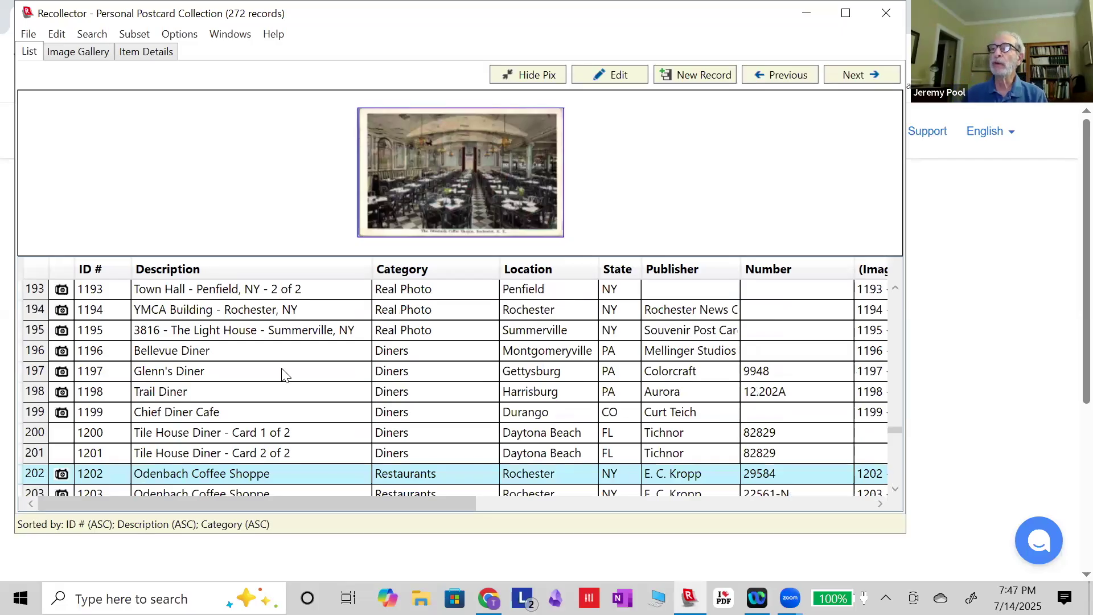
pyautogui.scroll(20, 273, 396)
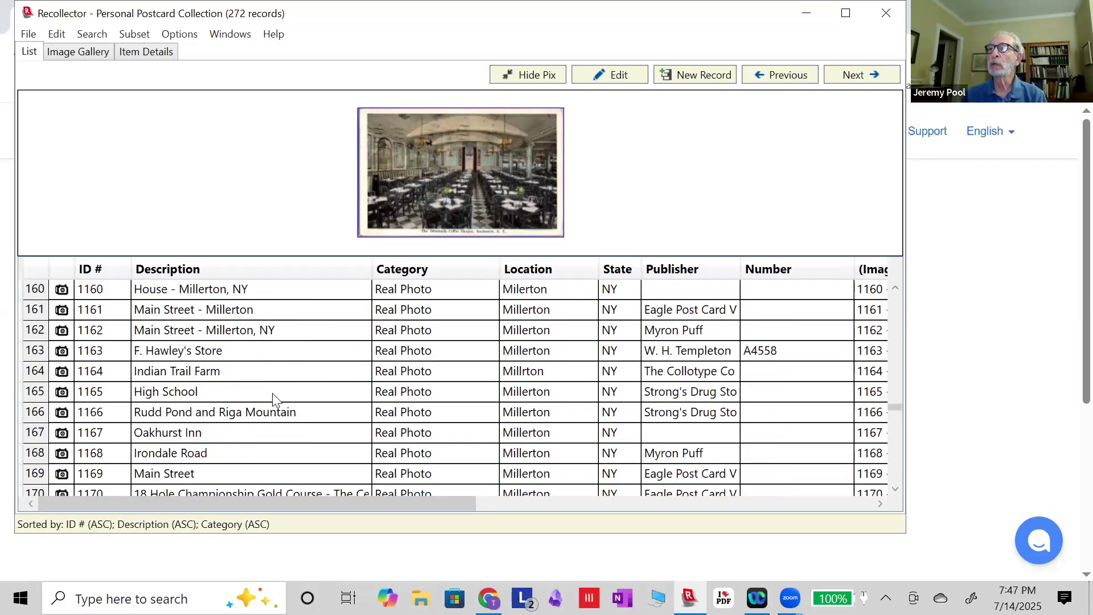
pyautogui.click(60, 269)
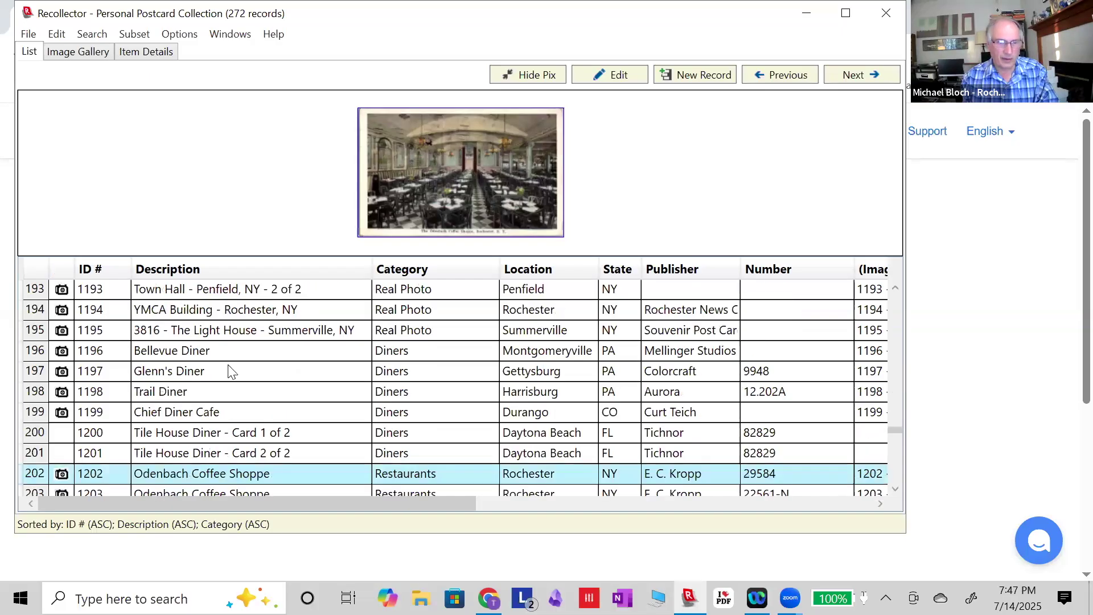
pyautogui.scroll(-6, 228, 370)
pyautogui.scroll(20, 229, 371)
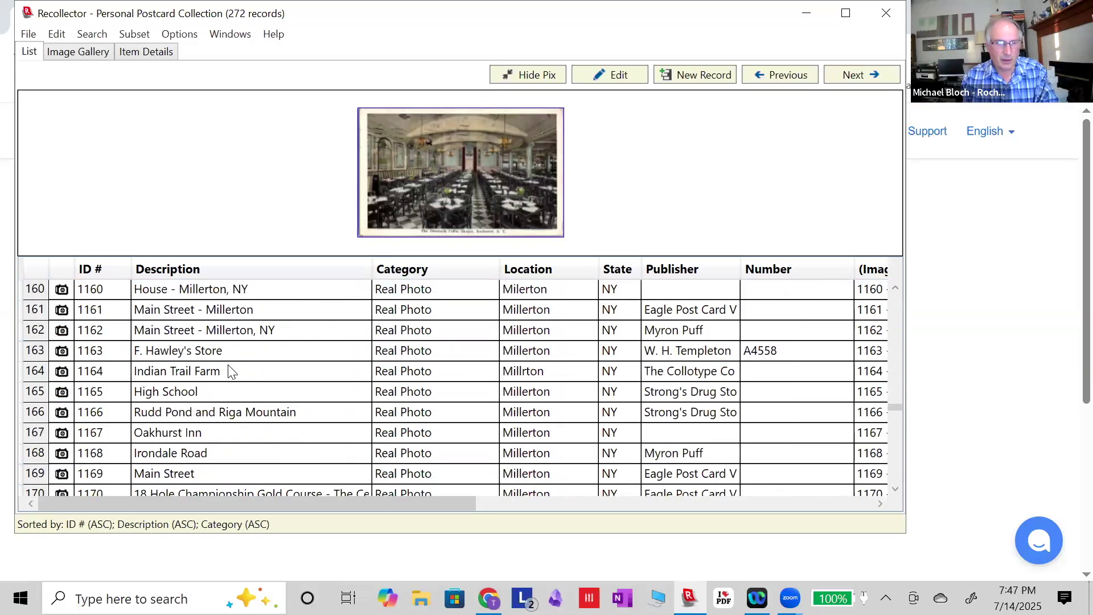
pyautogui.scroll(20, 230, 370)
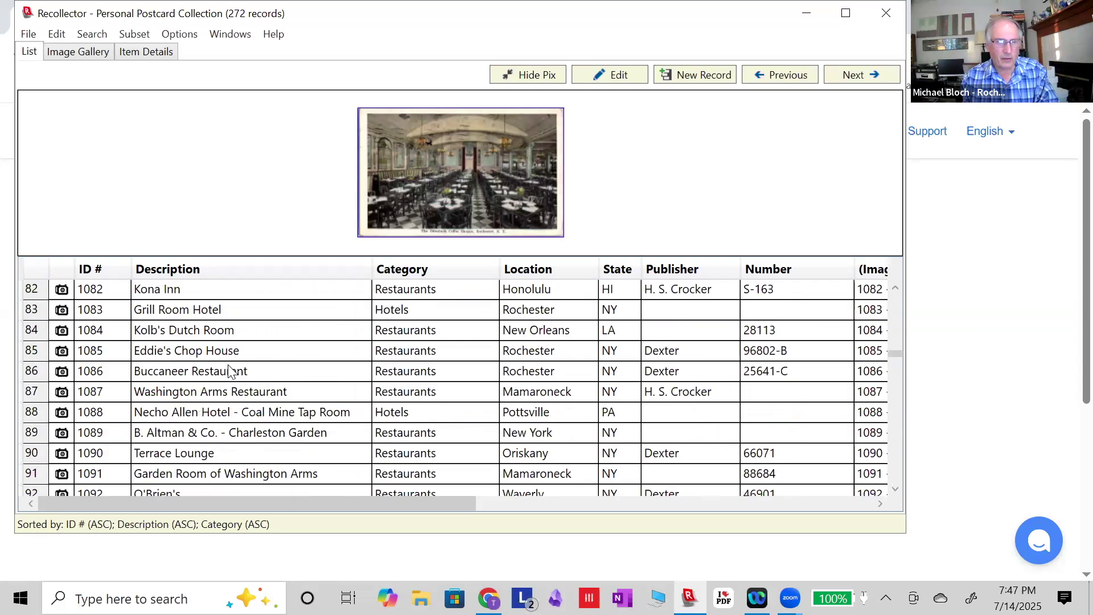
pyautogui.scroll(12, 229, 370)
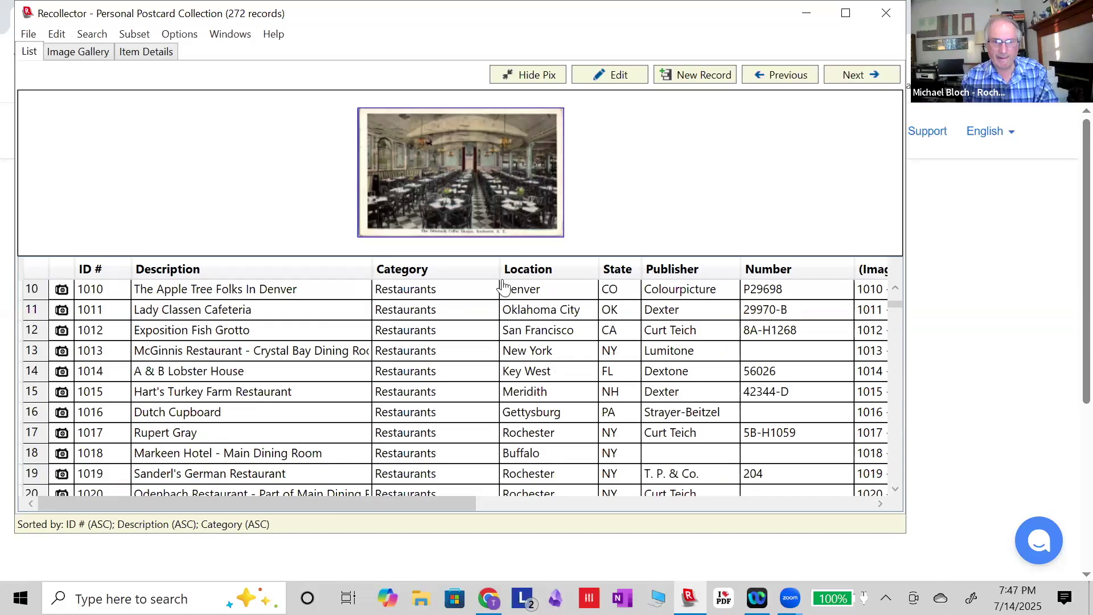
# Sort the list by Location and scroll down to Rochester record 1263 Civic Center.
pyautogui.click(529, 271)
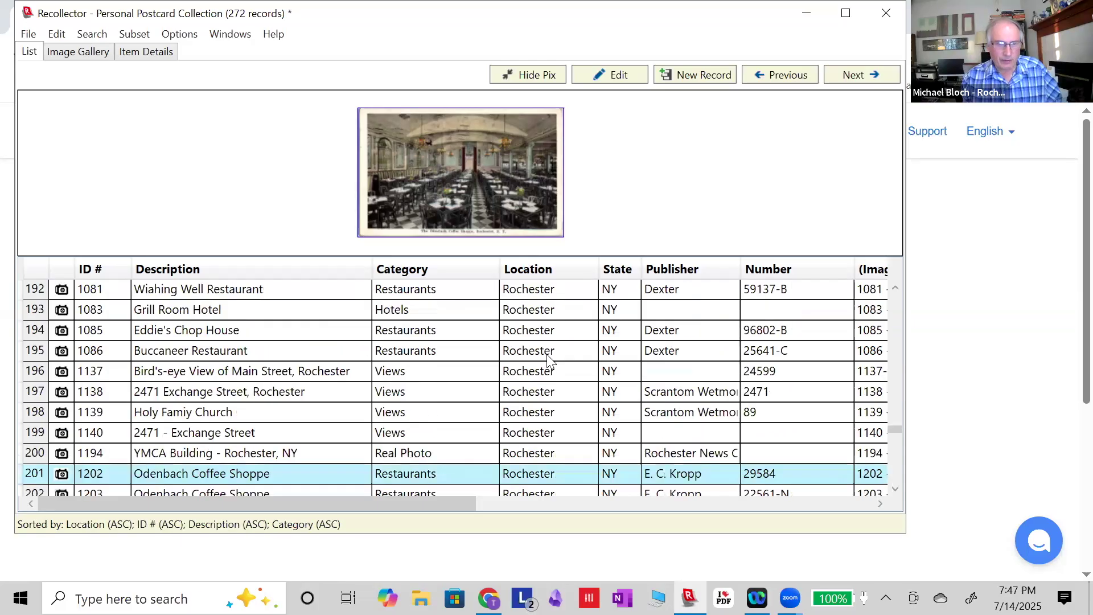
pyautogui.scroll(20, 549, 359)
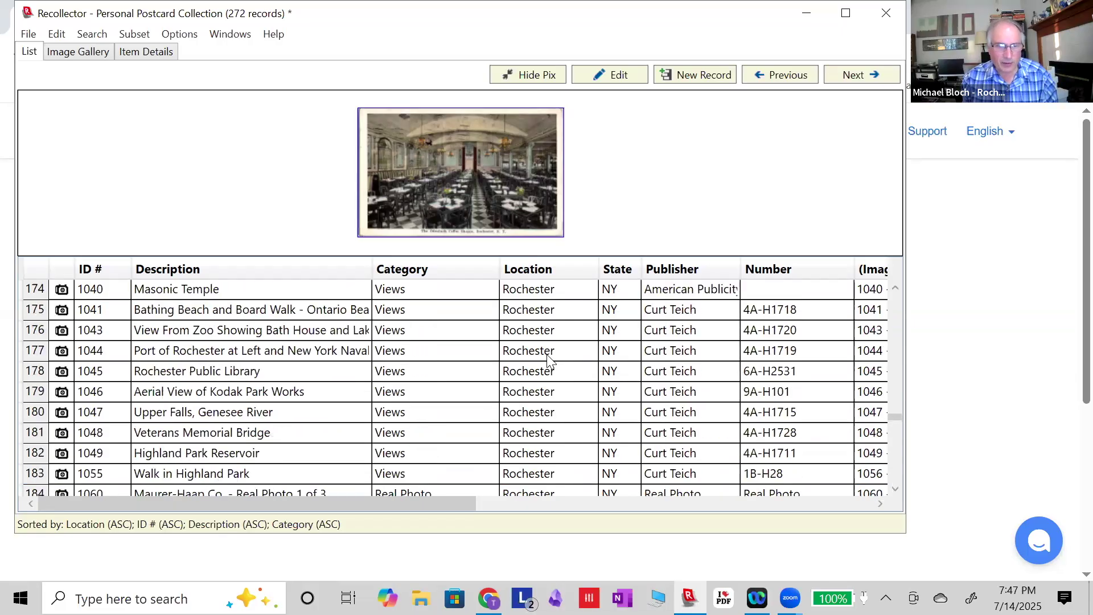
pyautogui.scroll(15, 549, 360)
pyautogui.scroll(-5, 549, 360)
pyautogui.scroll(-5, 549, 359)
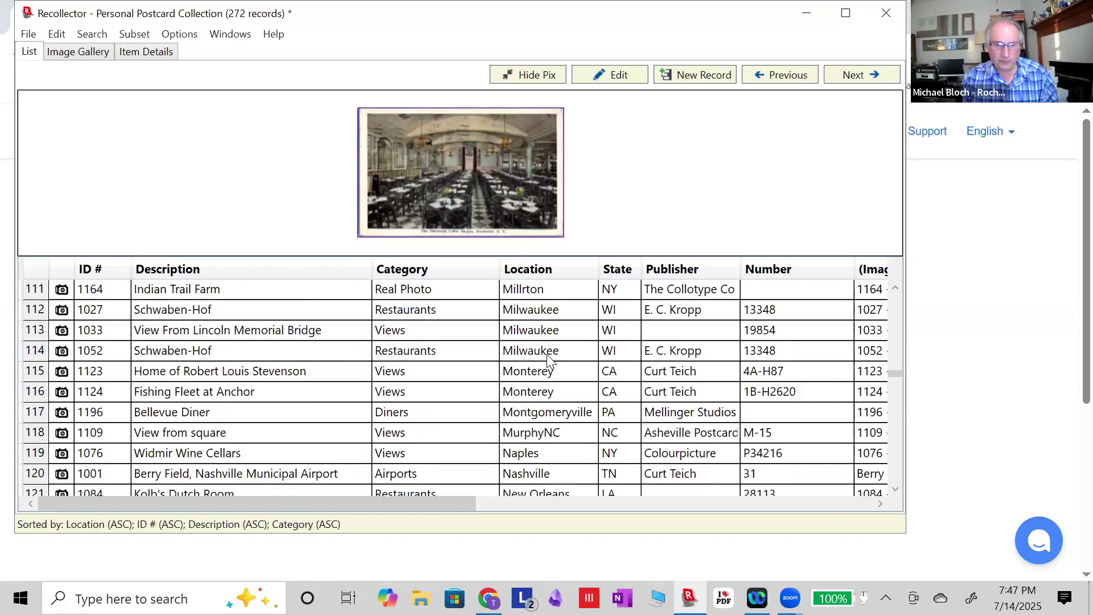
pyautogui.scroll(-14, 549, 360)
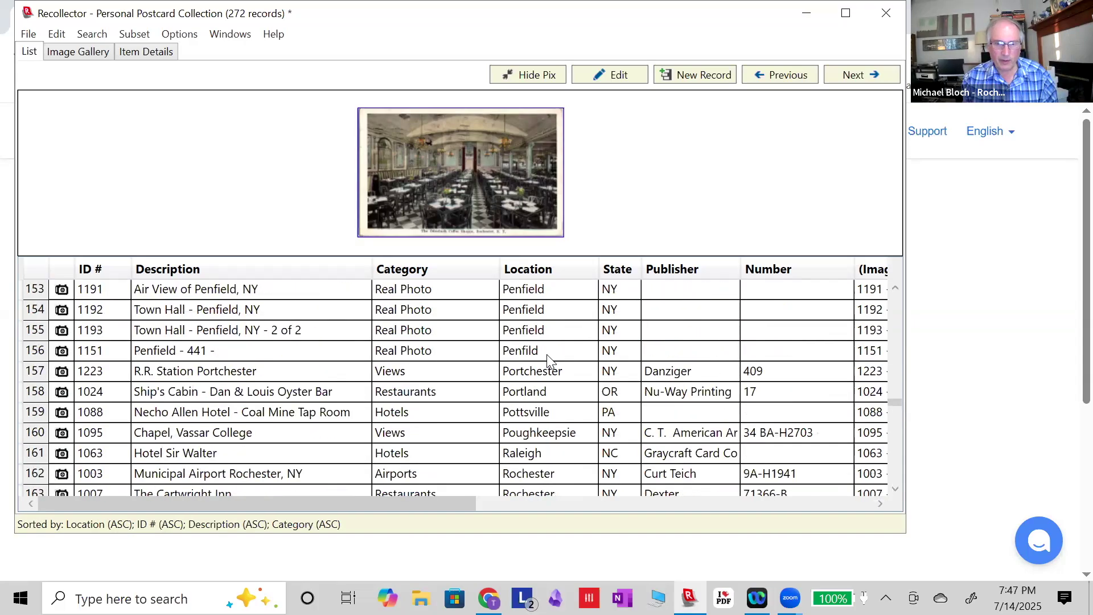
pyautogui.scroll(-3, 550, 360)
pyautogui.scroll(-4, 550, 360)
pyautogui.scroll(-7, 549, 360)
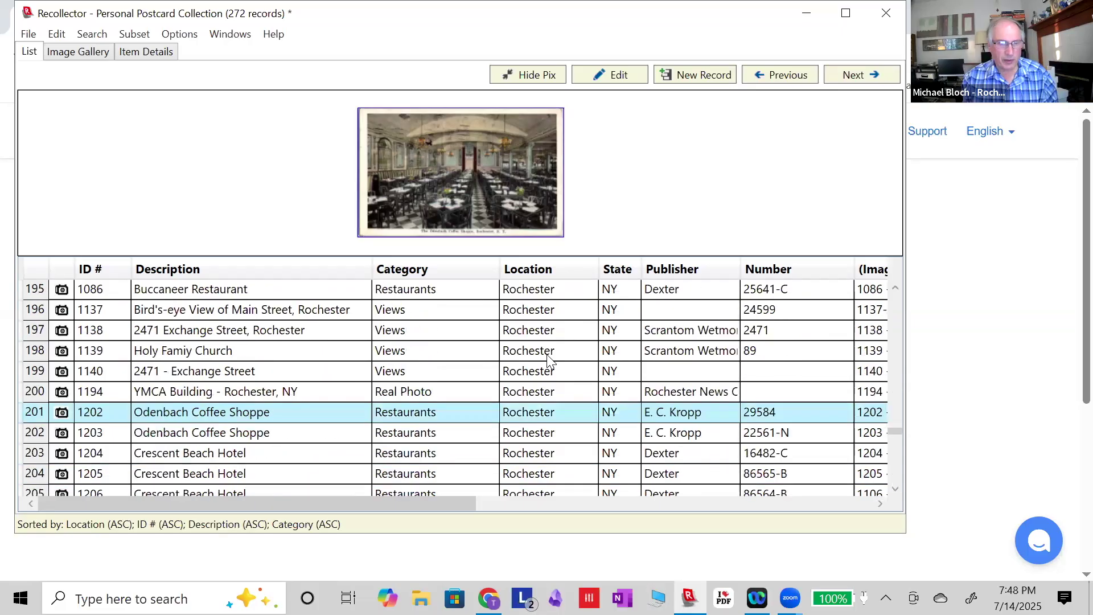
pyautogui.scroll(-8, 549, 360)
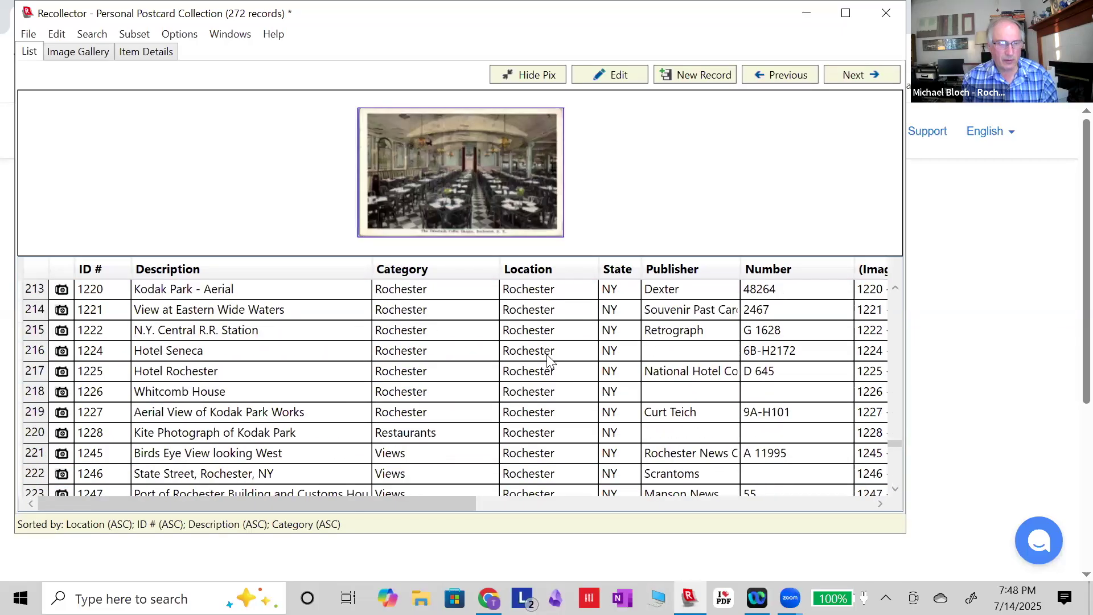
pyautogui.scroll(-4, 550, 360)
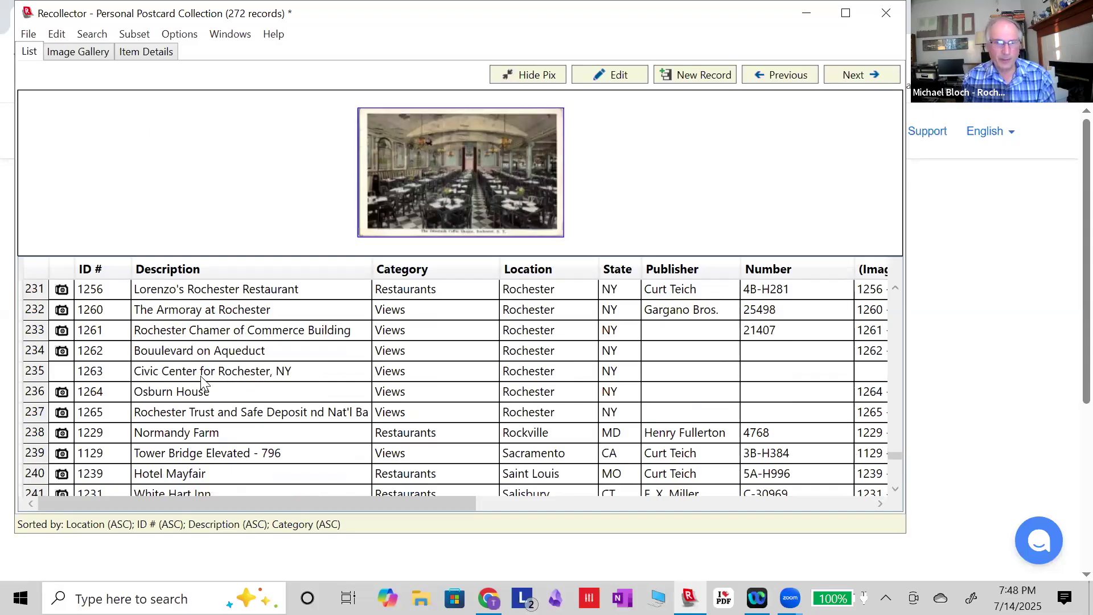
# Open record 1263, Civic Center for Rochester, NY, for editing.
pyautogui.click(235, 375)
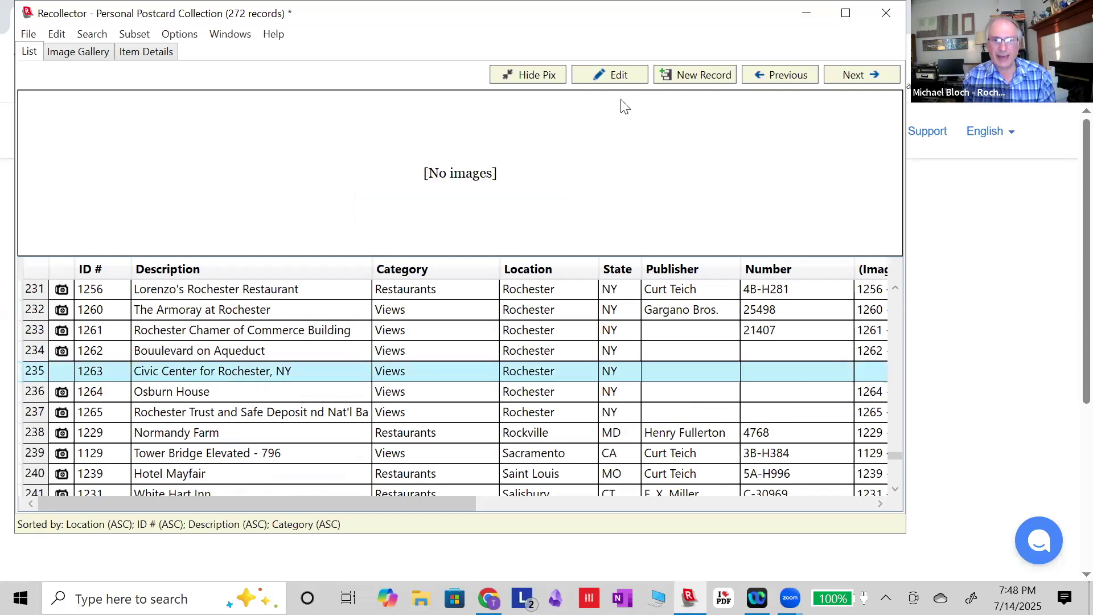
pyautogui.click(625, 83)
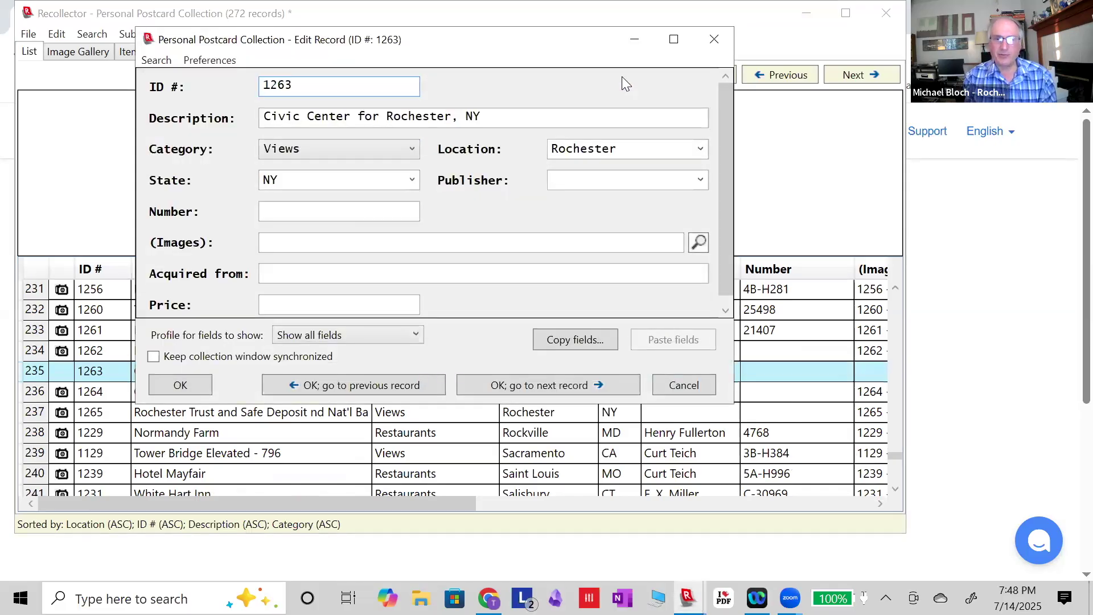
# In the image picker, rename the 011 Postcards file to '1263 - Civic Center Rochester'.
pyautogui.click(697, 243)
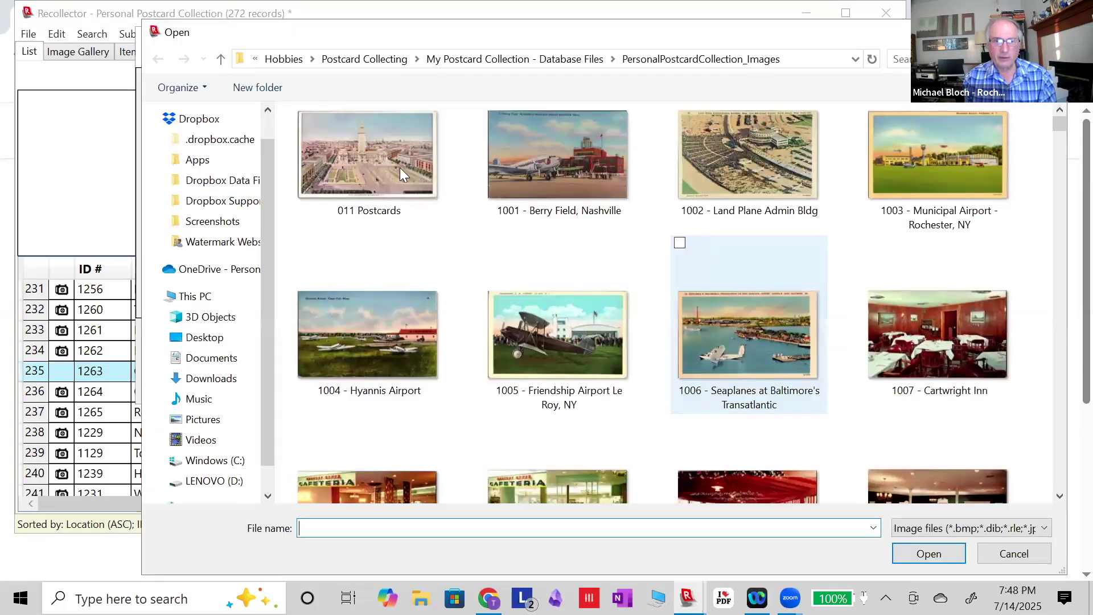
pyautogui.click(354, 162)
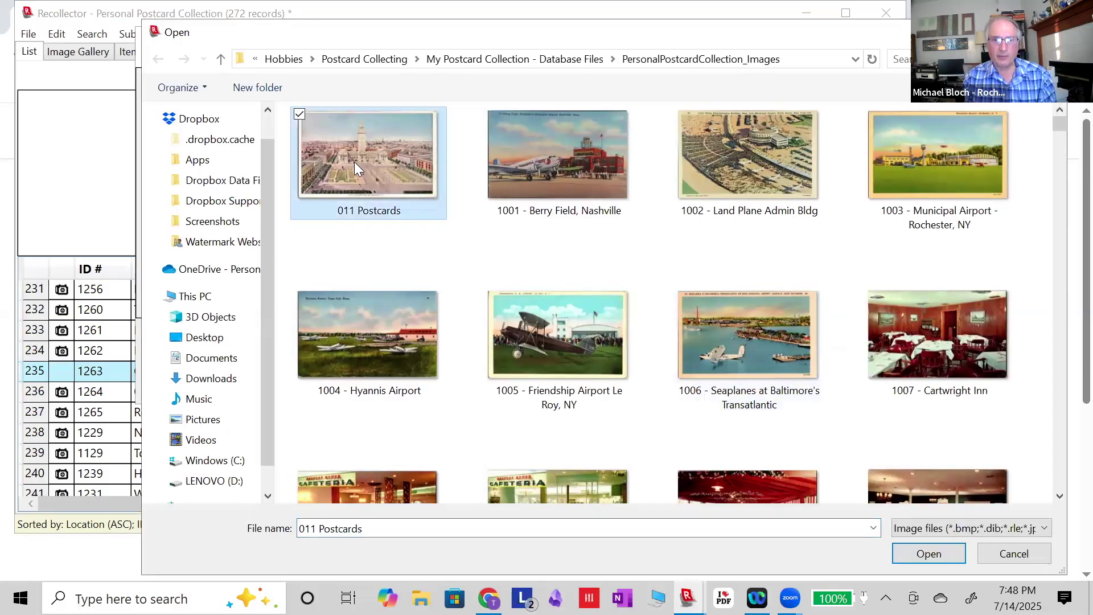
pyautogui.click(367, 212)
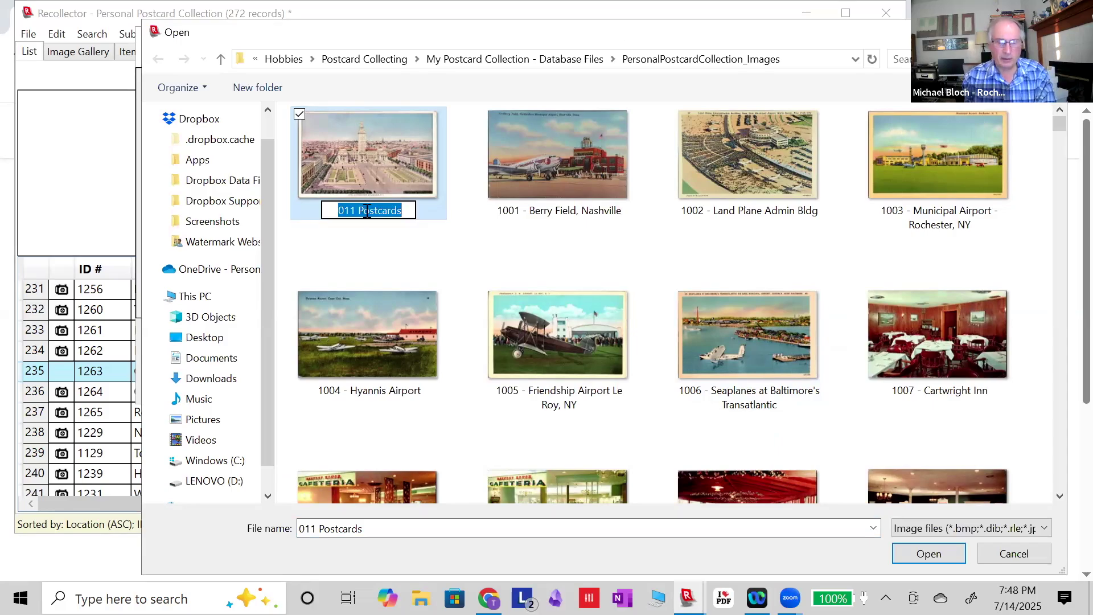
pyautogui.press('BackSpace')
pyautogui.write('126')
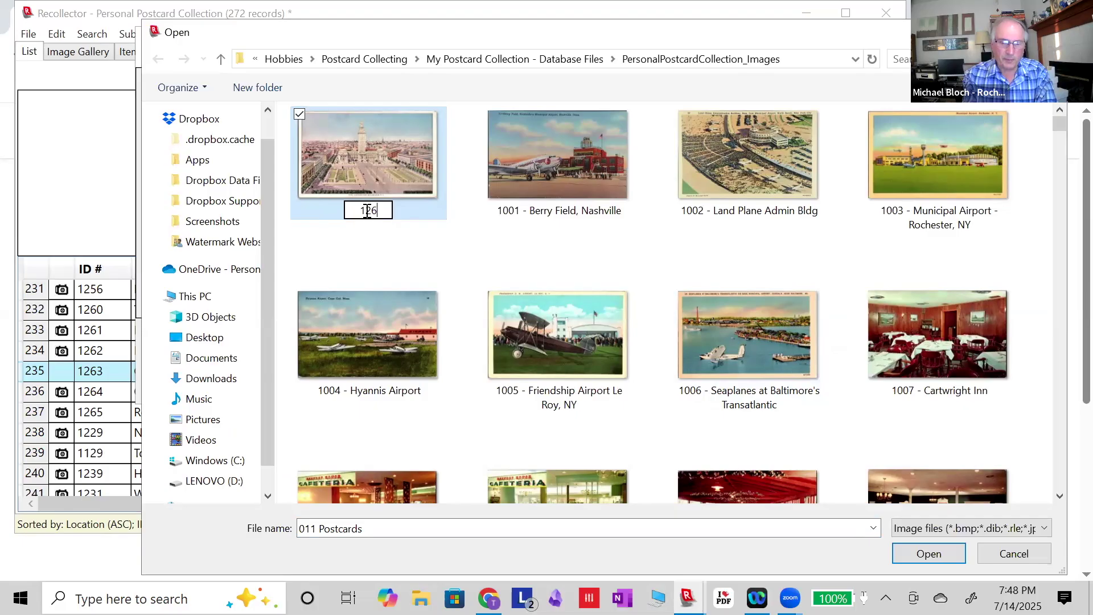
pyautogui.write('3 - ')
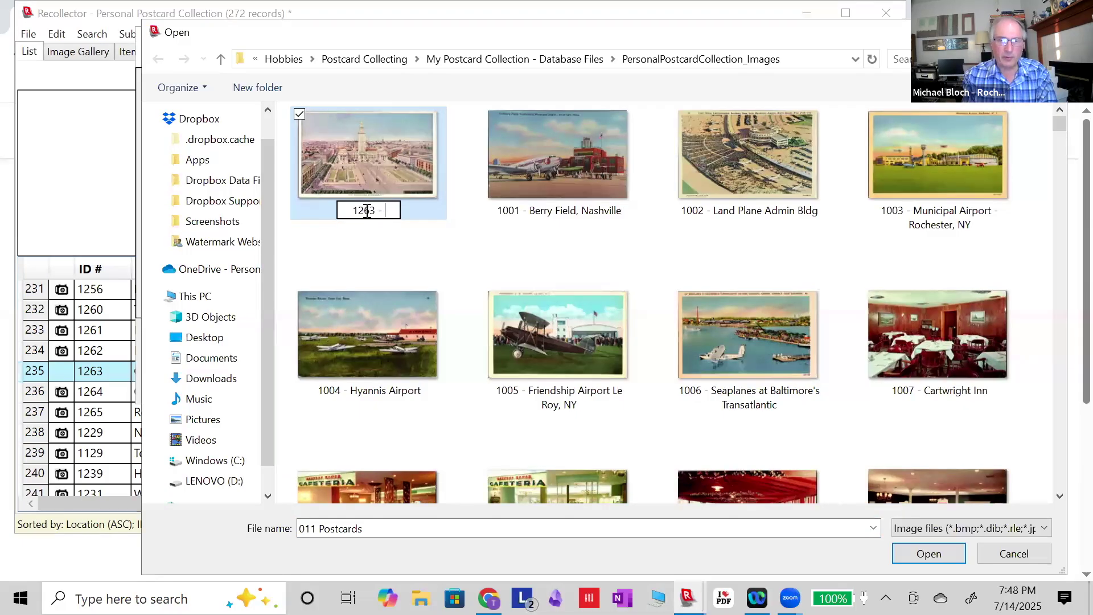
pyautogui.write('Ci')
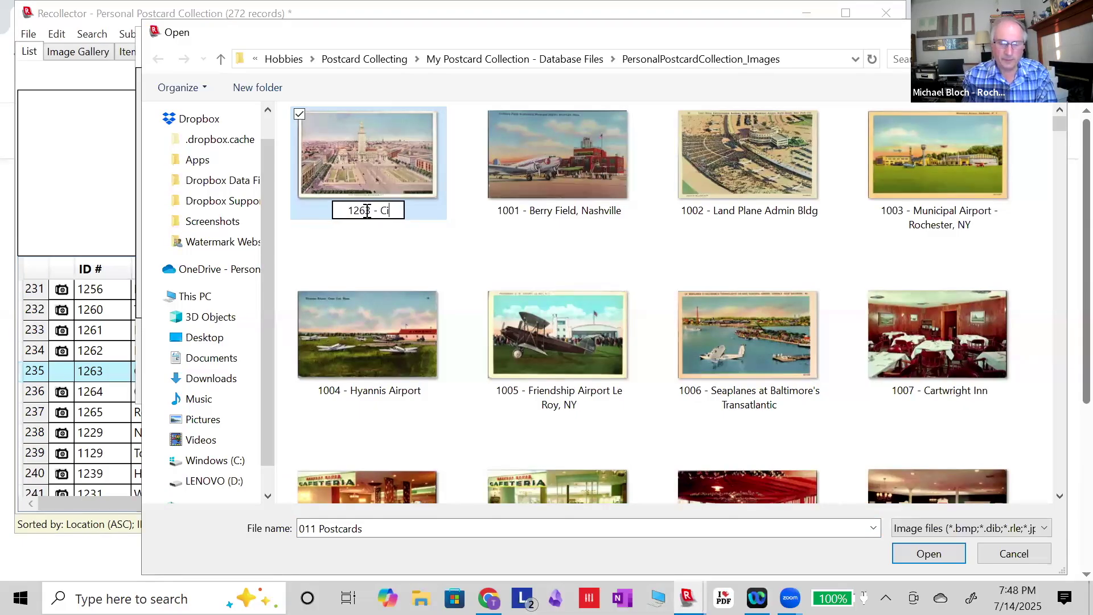
pyautogui.write('vic C')
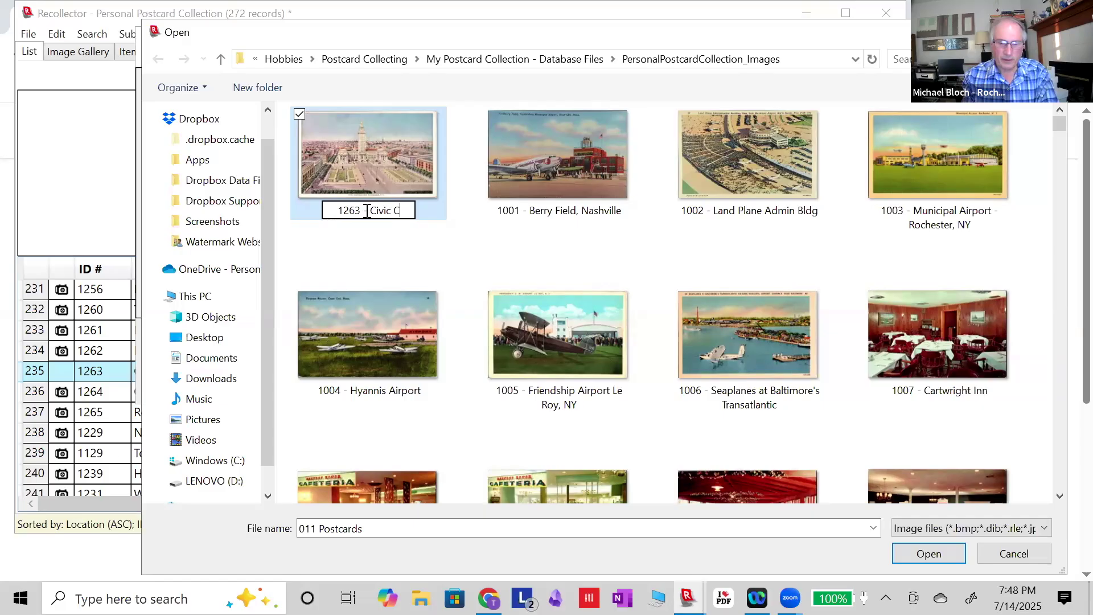
pyautogui.write('enter Rochester')
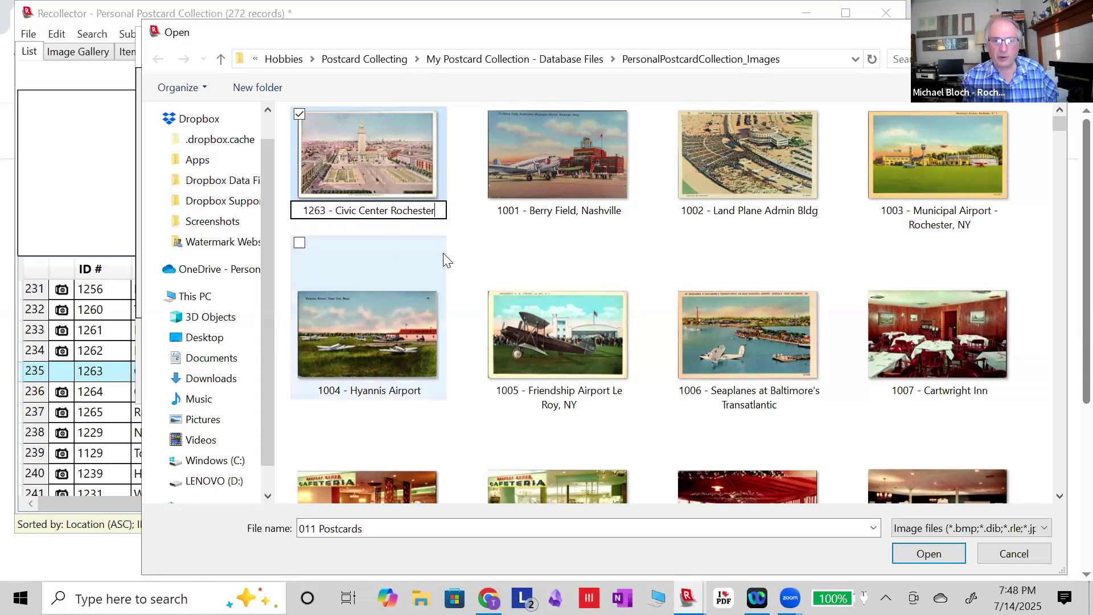
pyautogui.click(471, 266)
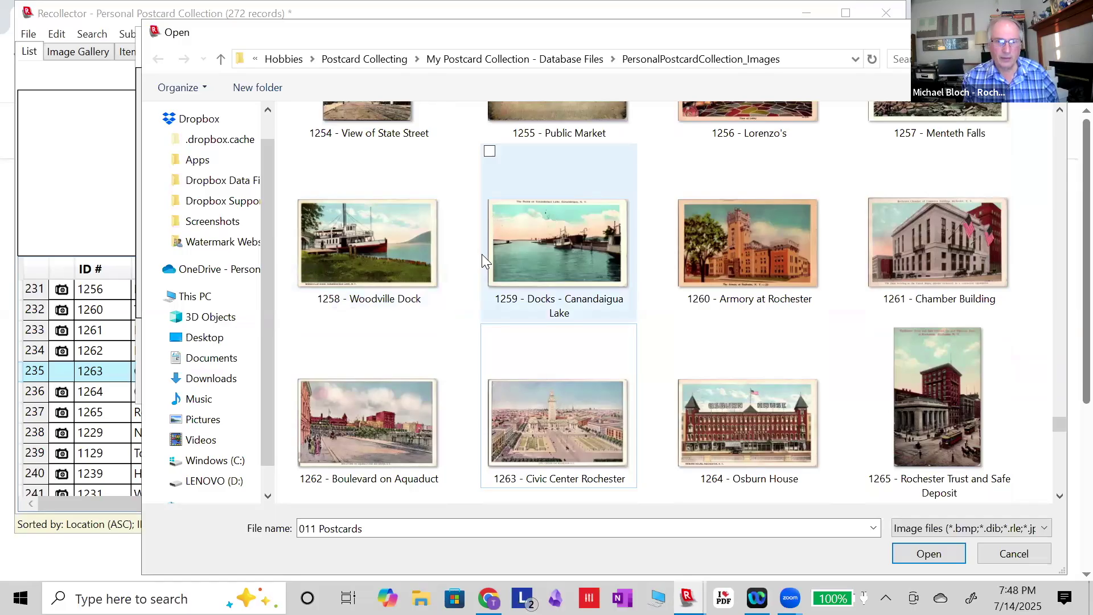
pyautogui.scroll(5, 481, 254)
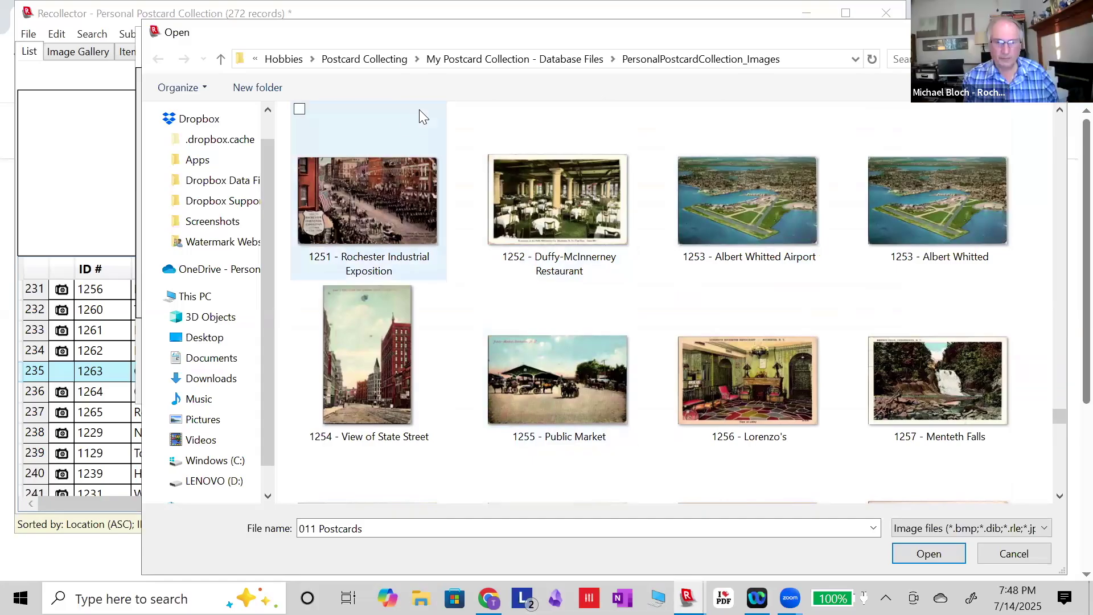
# Dismiss the editor-in-use error and attach 1263 - Civic Center Rochester.jpg to record 1263.
pyautogui.click(87, 207)
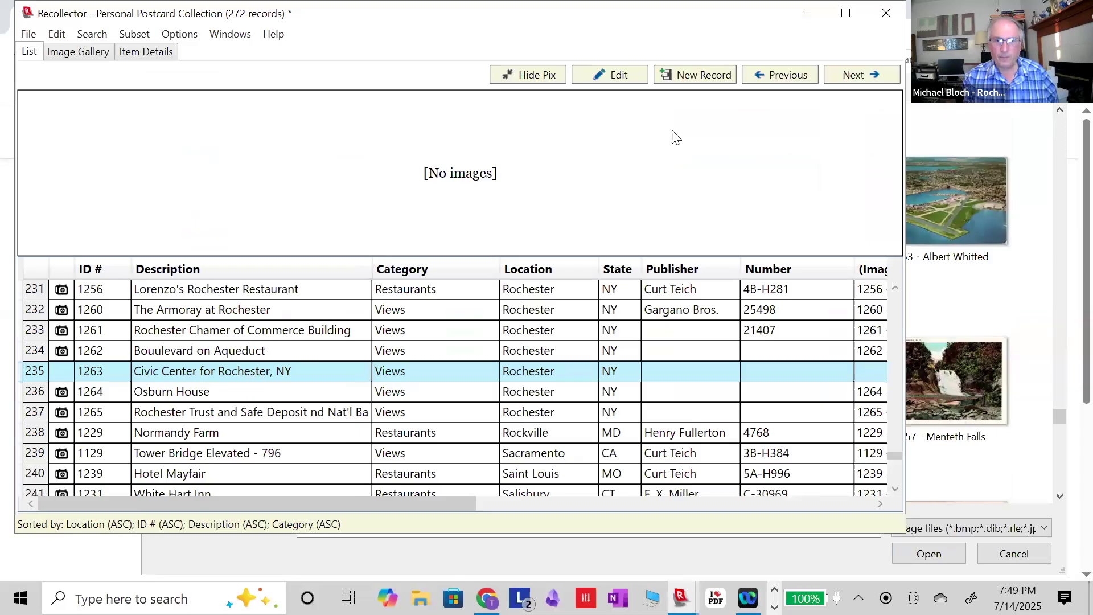
pyautogui.click(619, 84)
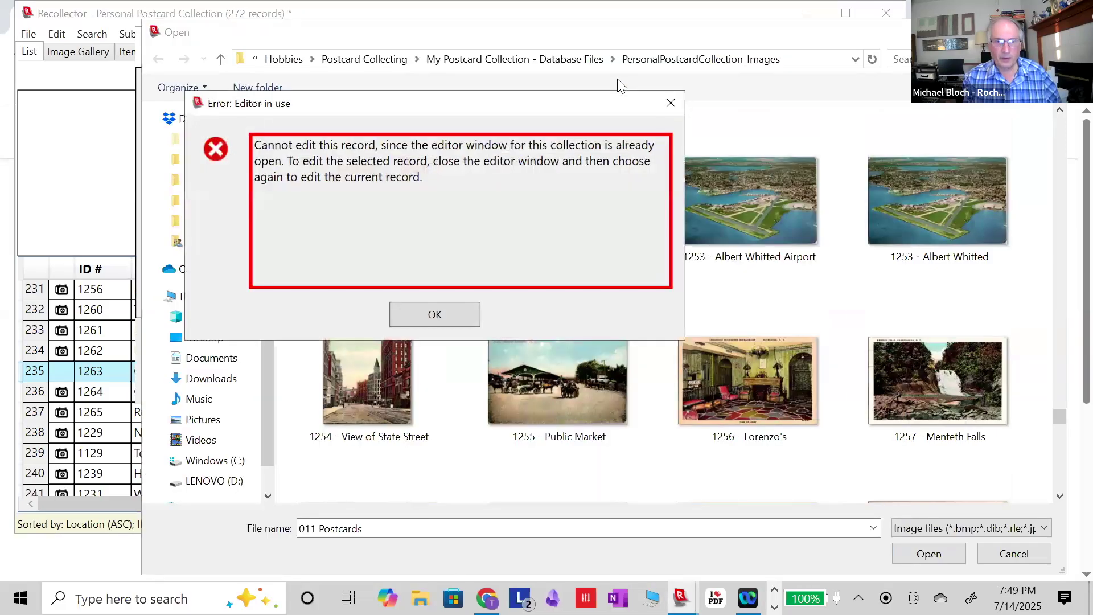
pyautogui.click(411, 313)
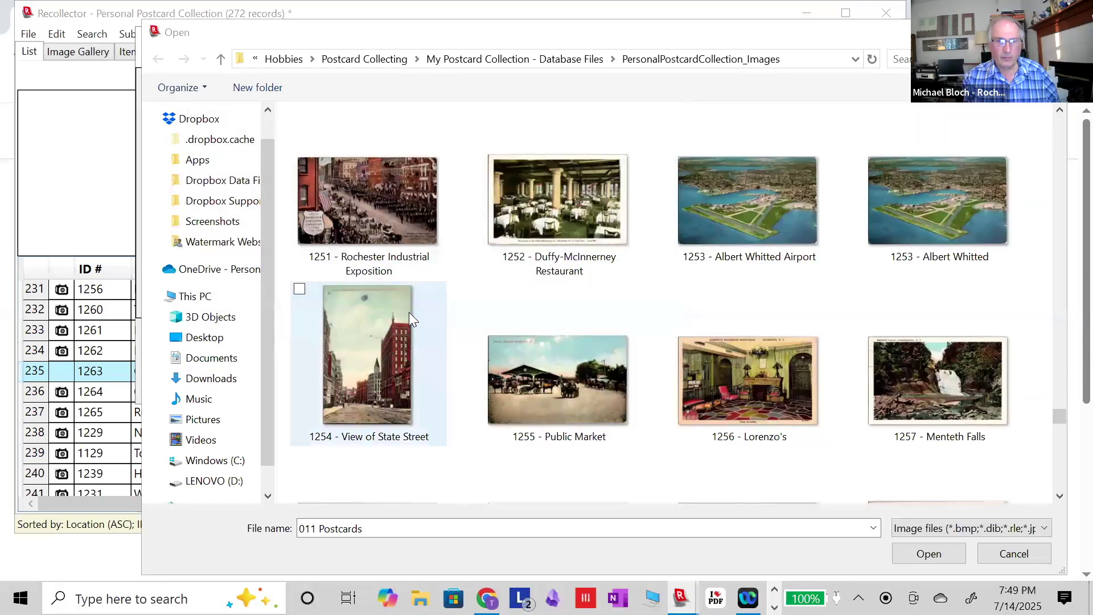
pyautogui.scroll(3, 487, 306)
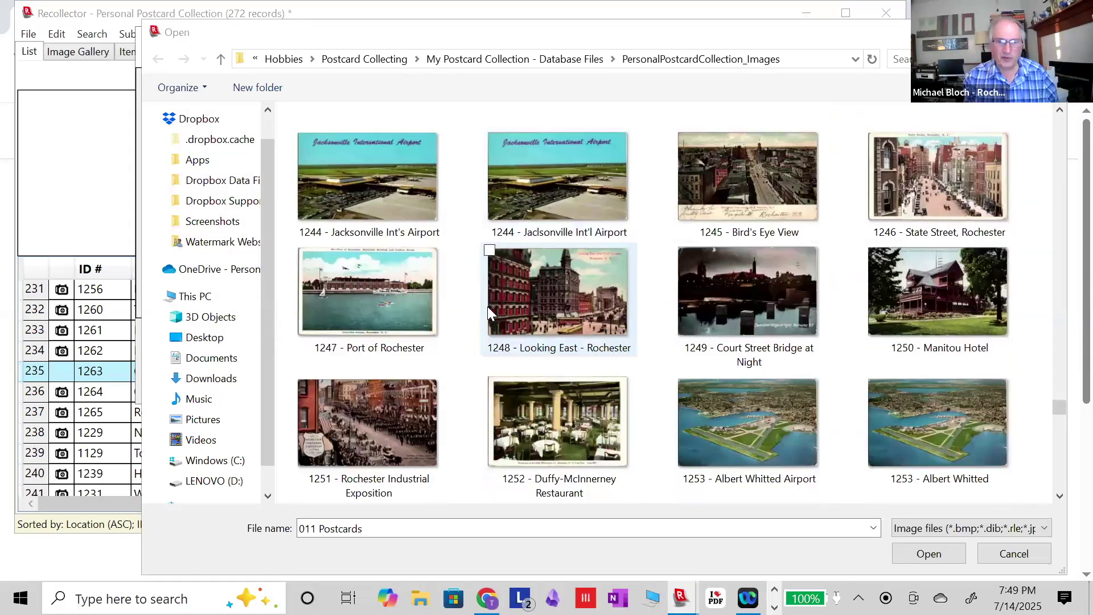
pyautogui.scroll(-10, 487, 306)
pyautogui.scroll(1, 487, 306)
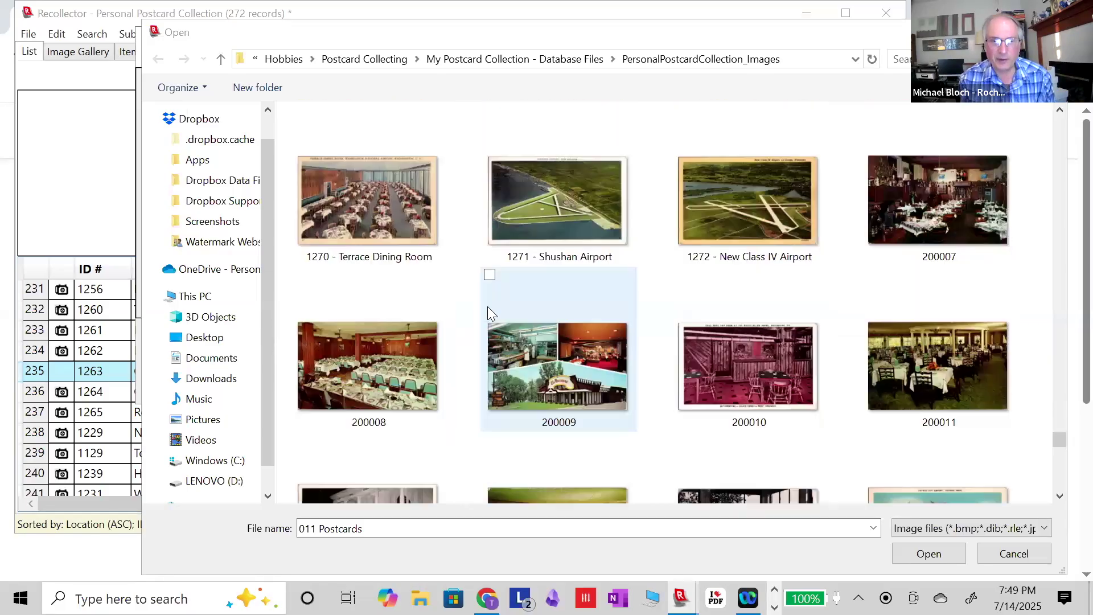
pyautogui.scroll(1, 487, 306)
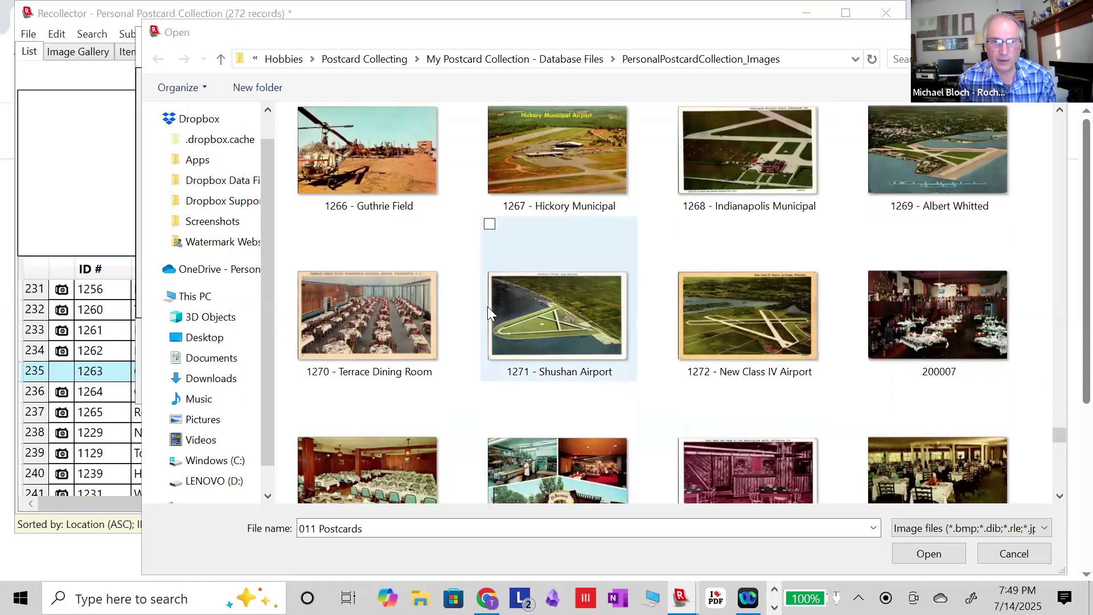
pyautogui.scroll(2, 488, 307)
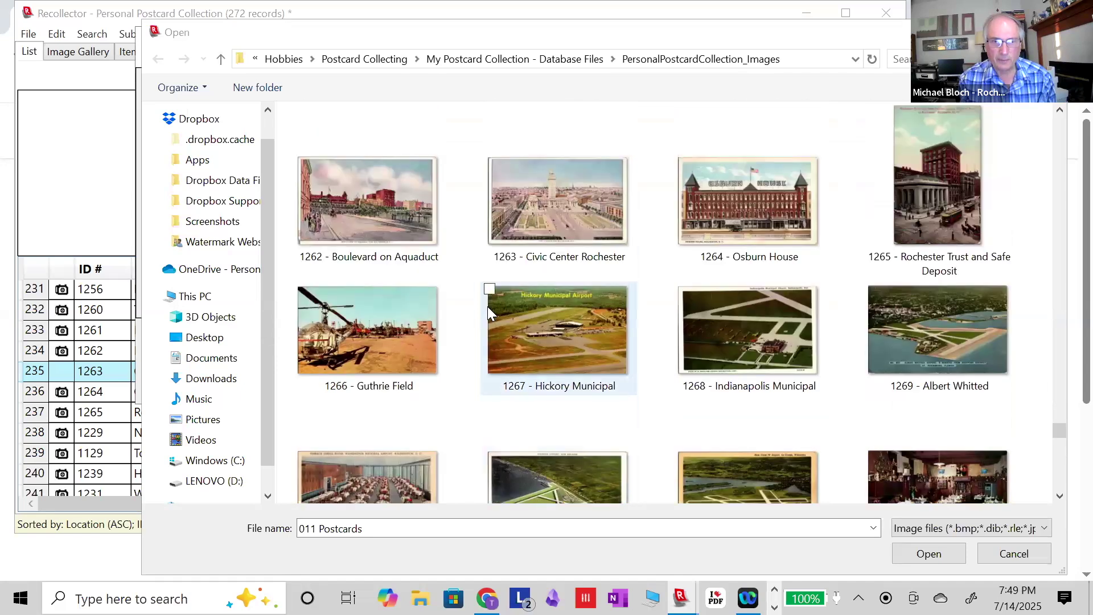
pyautogui.doubleClick(572, 183)
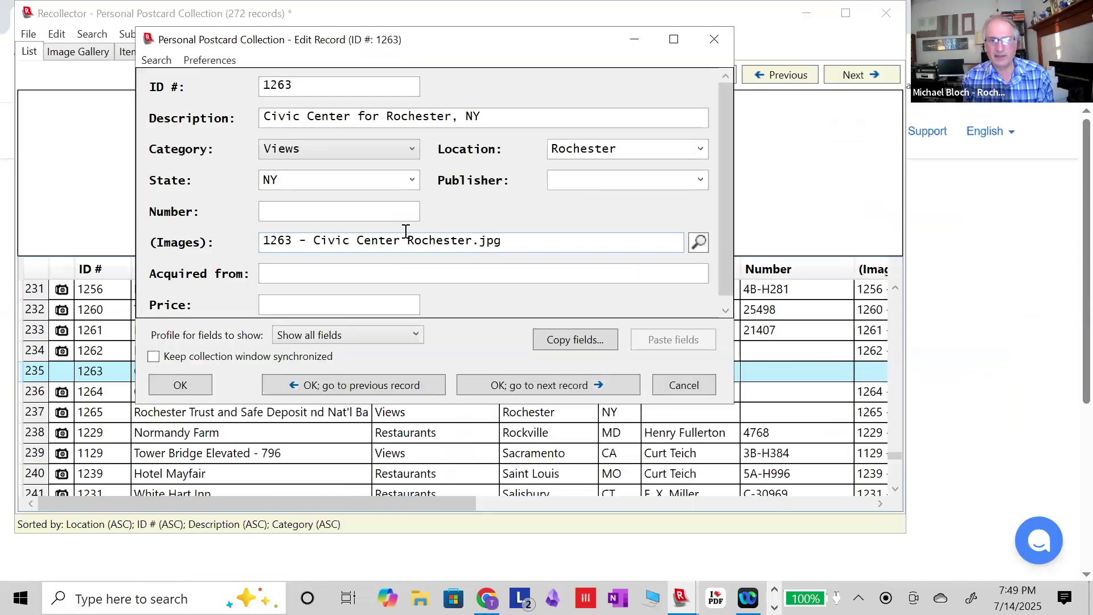
# Confirm the Edit Record dialog so record 1263 Civic Center, Rochester, keeps its linked postcard image.
pyautogui.moveTo(376, 243)
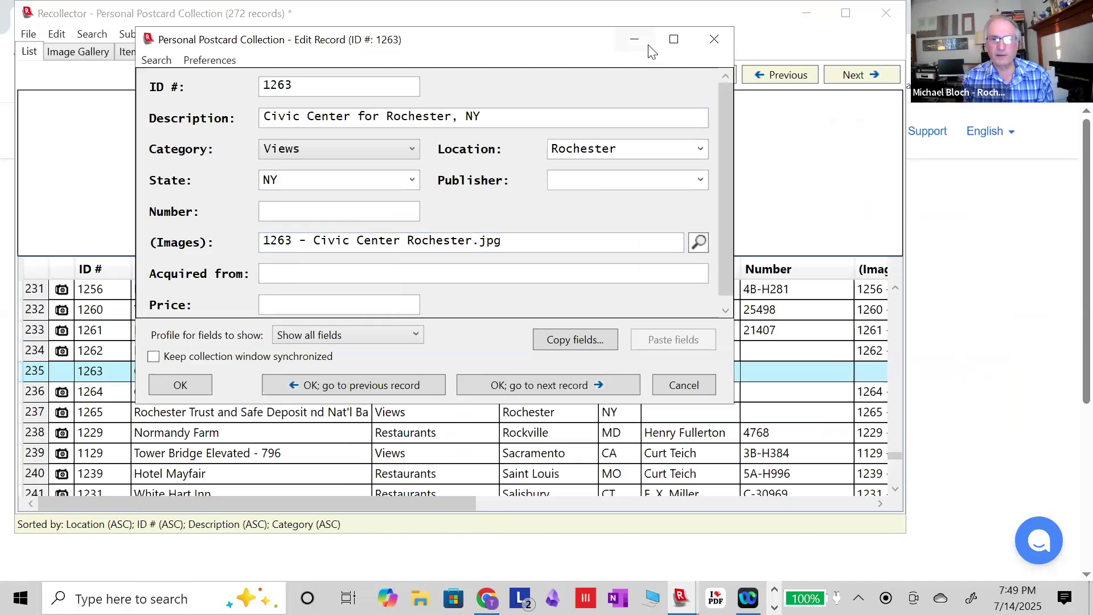
pyautogui.click(189, 387)
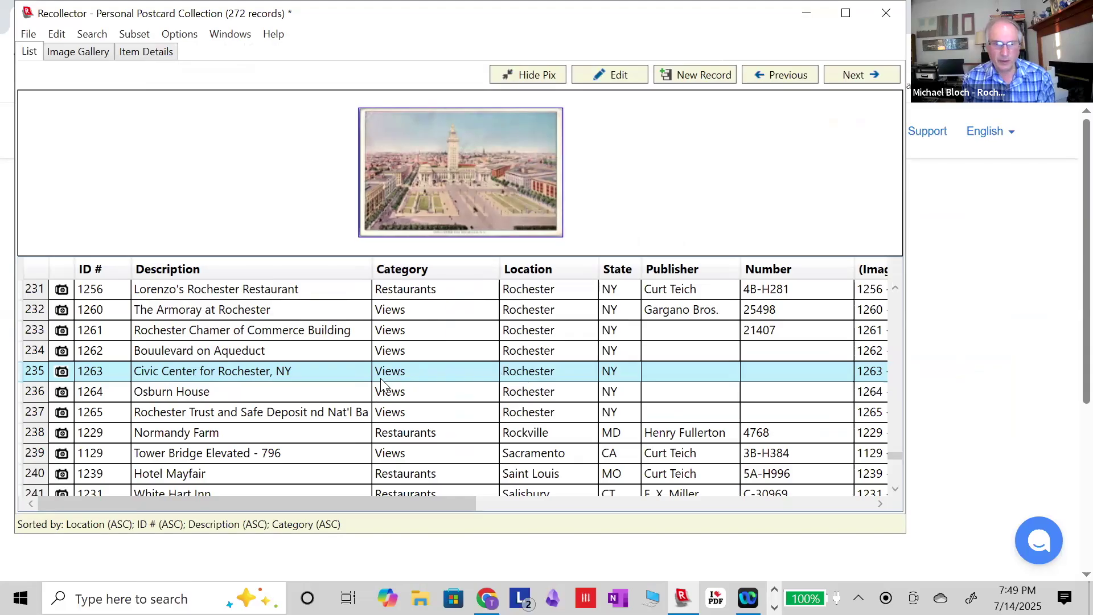
# Save the Personal Postcard Collection from the File menu, then close the Recollector window.
pyautogui.scroll(9, 380, 378)
pyautogui.scroll(20, 381, 383)
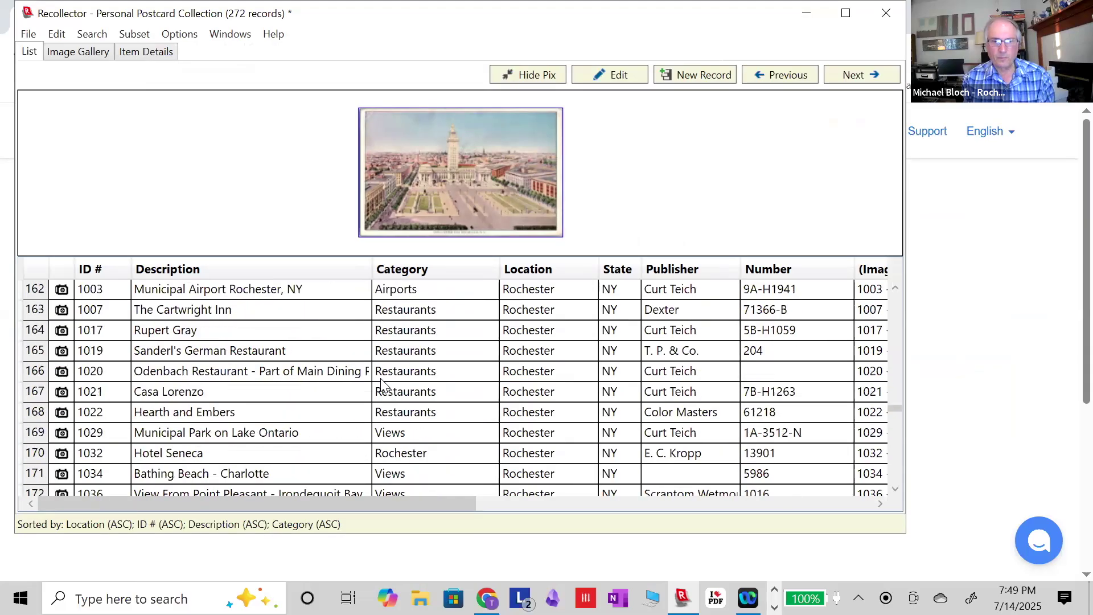
pyautogui.scroll(4, 381, 384)
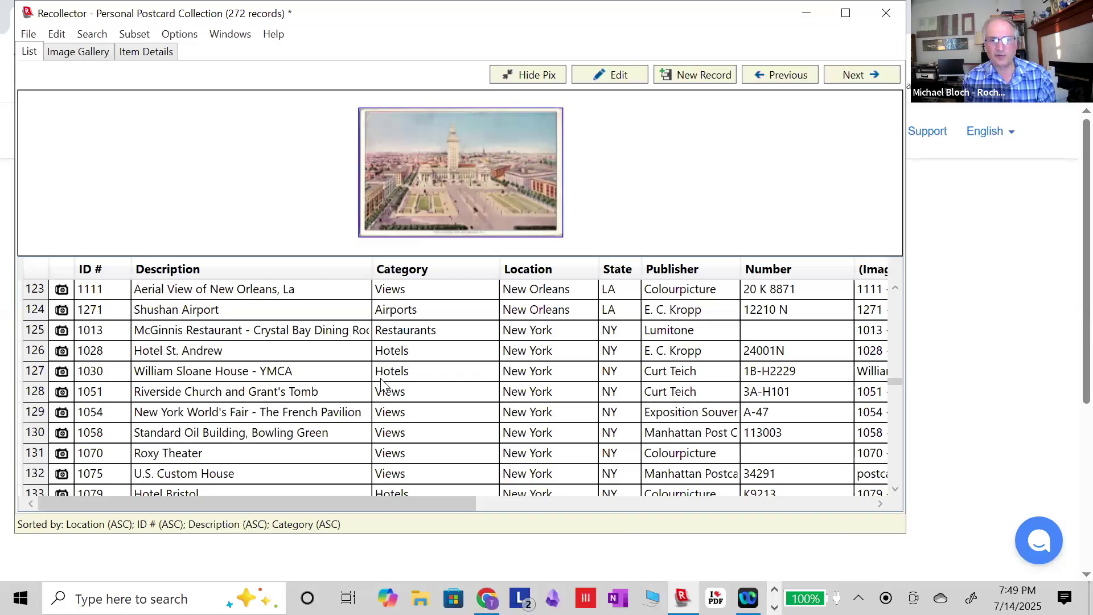
pyautogui.click(28, 34)
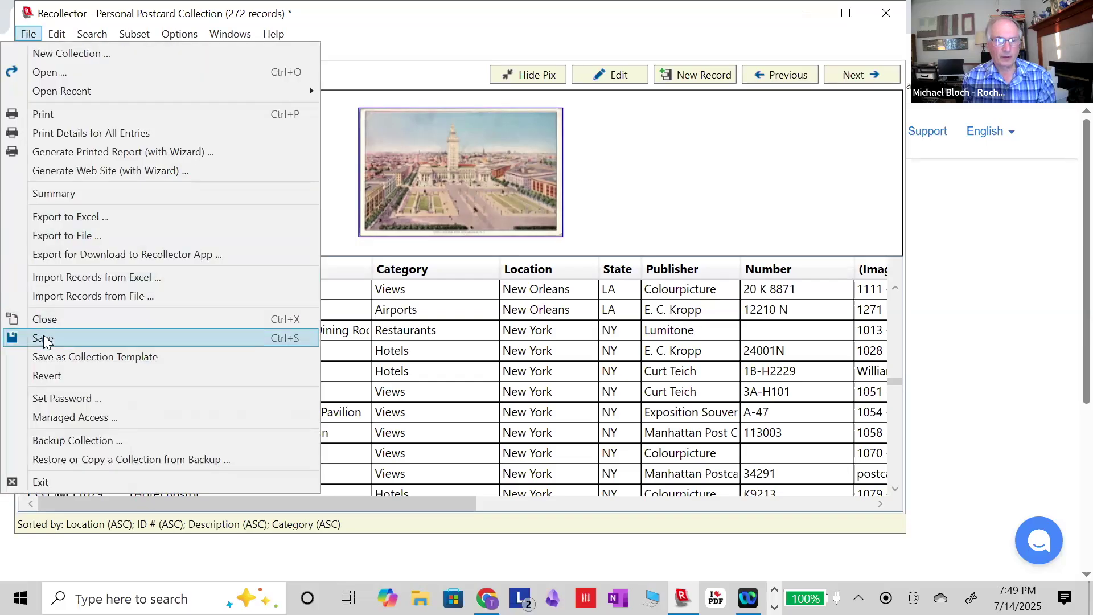
pyautogui.click(43, 338)
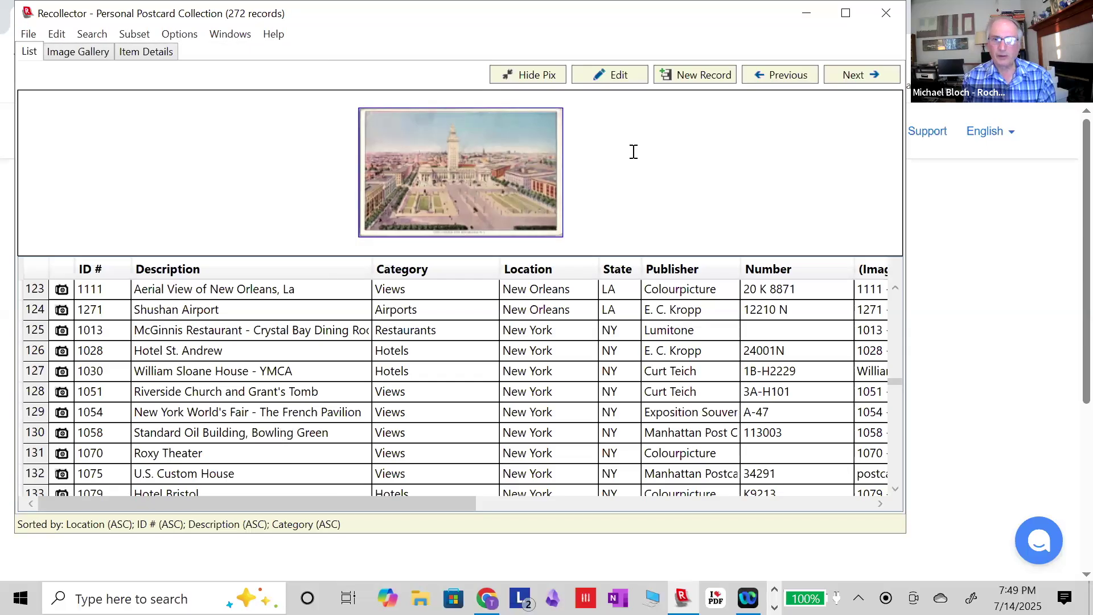
pyautogui.click(885, 19)
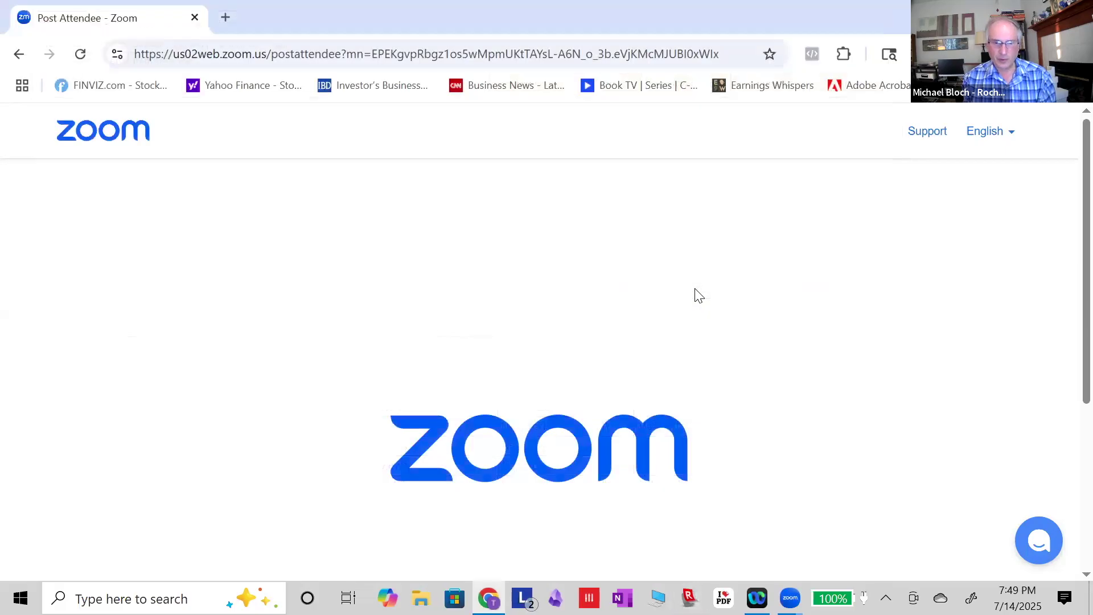